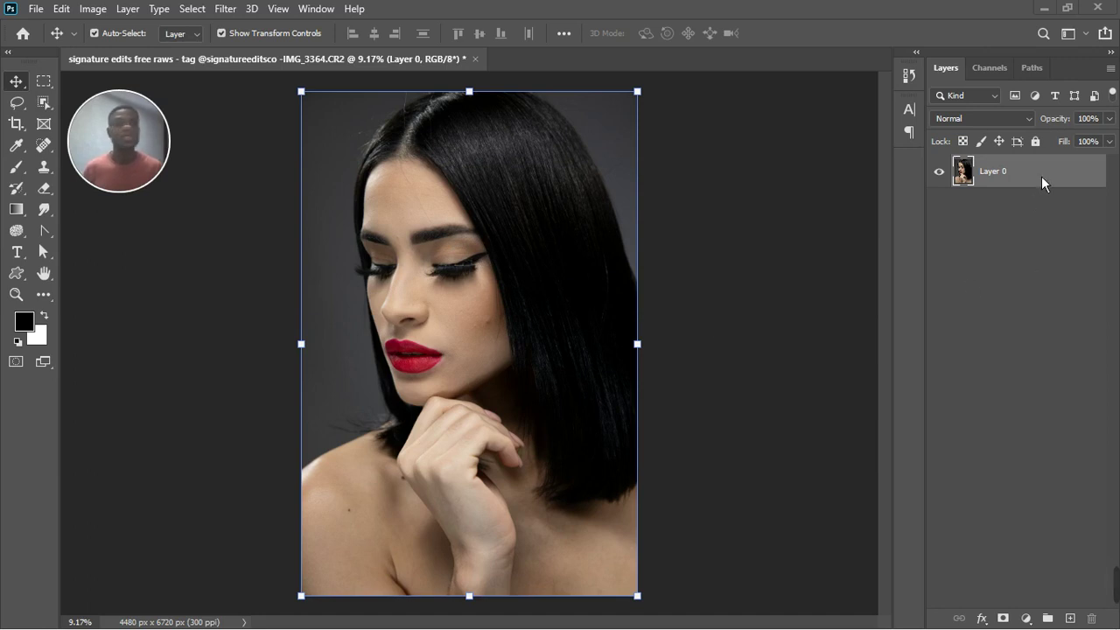
Duplicate Layer 0 twice and hide the two lower layers so only the topmost copy stays visible.
{"action": "key", "text": "ctrl+j"}
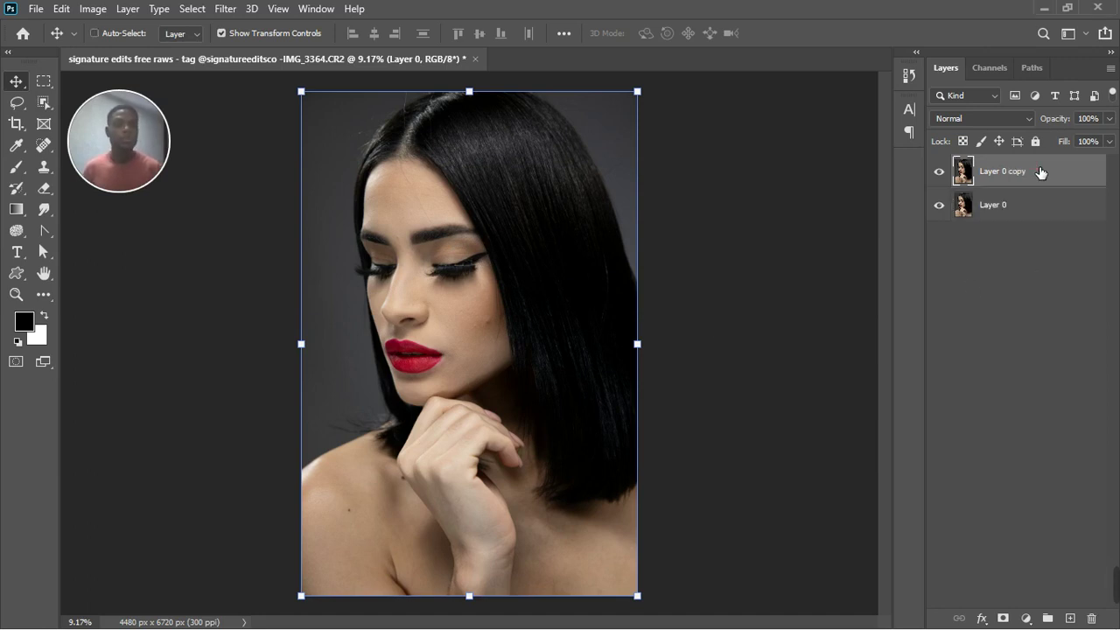
{"action": "key", "text": "ctrl+j"}
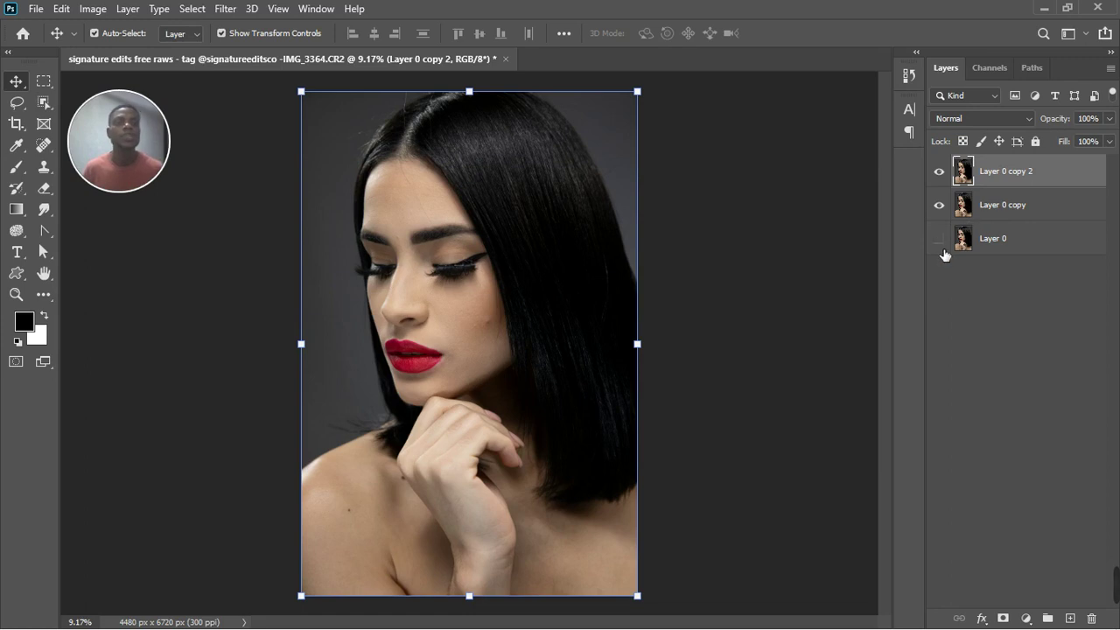
{"action": "left_click", "coordinate": [939, 238]}
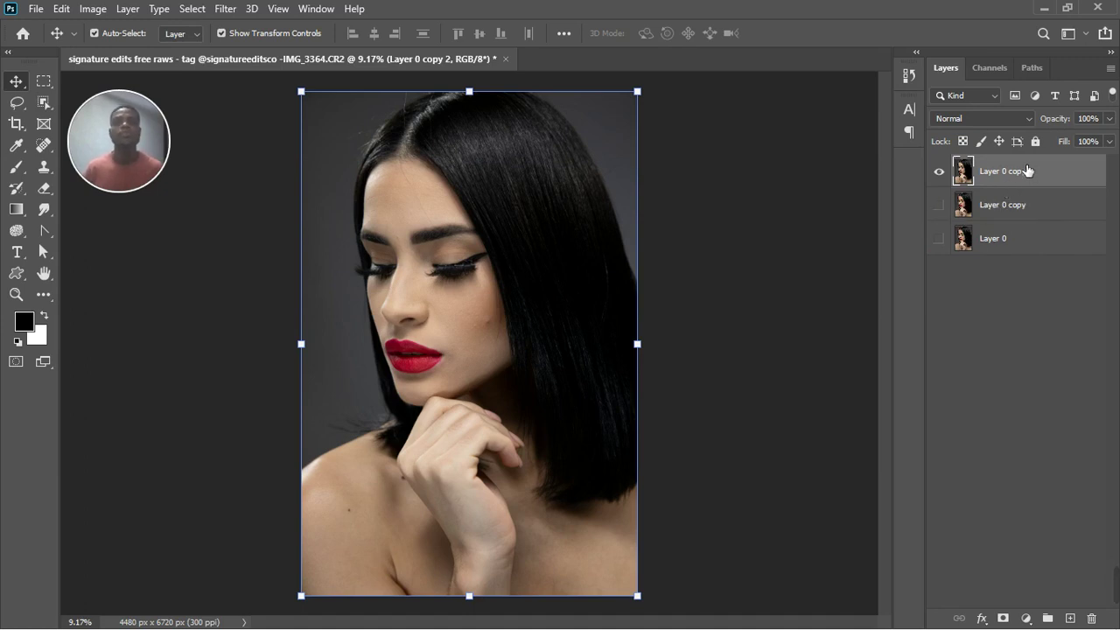
Open the Camera Raw Filter on the topmost layer copy and expand the Basic adjustments.
{"action": "left_click", "coordinate": [225, 9]}
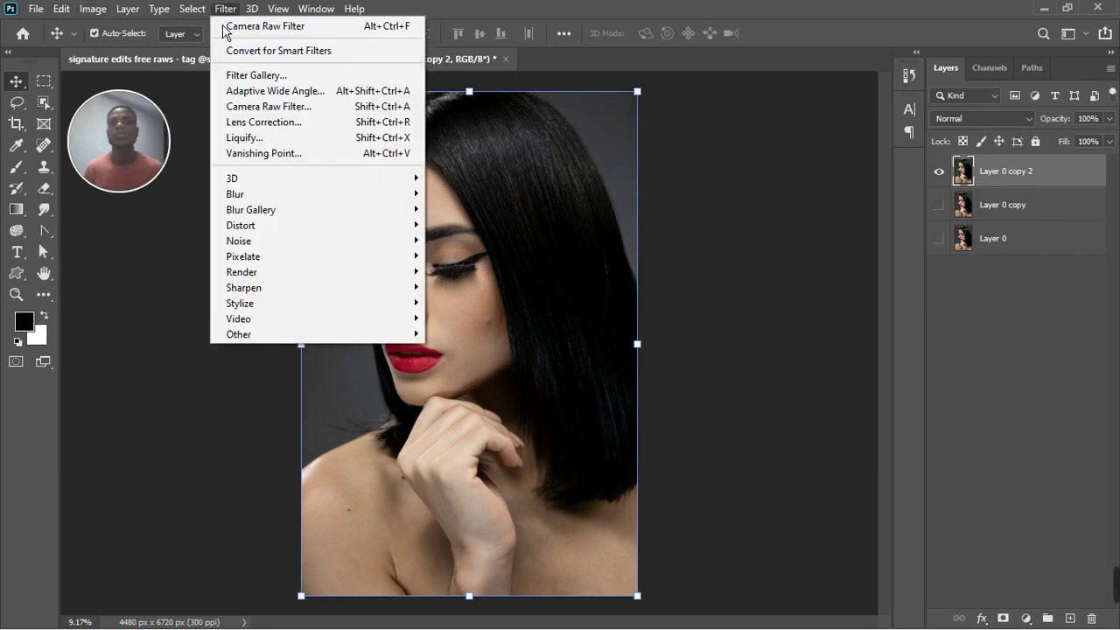
{"action": "left_click", "coordinate": [259, 107]}
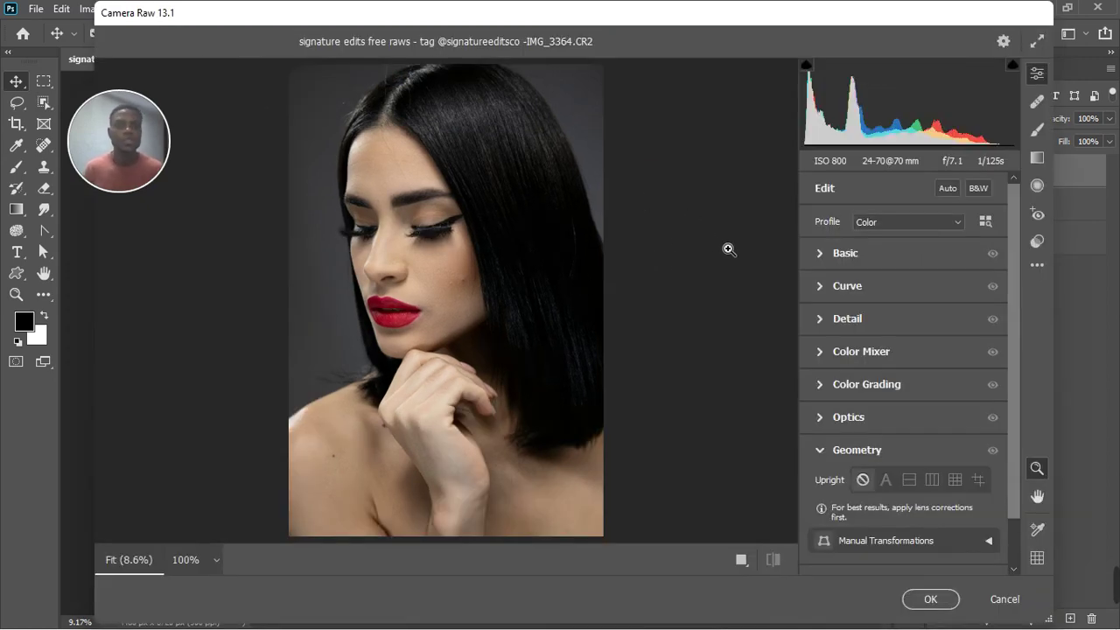
{"action": "left_click", "coordinate": [824, 253]}
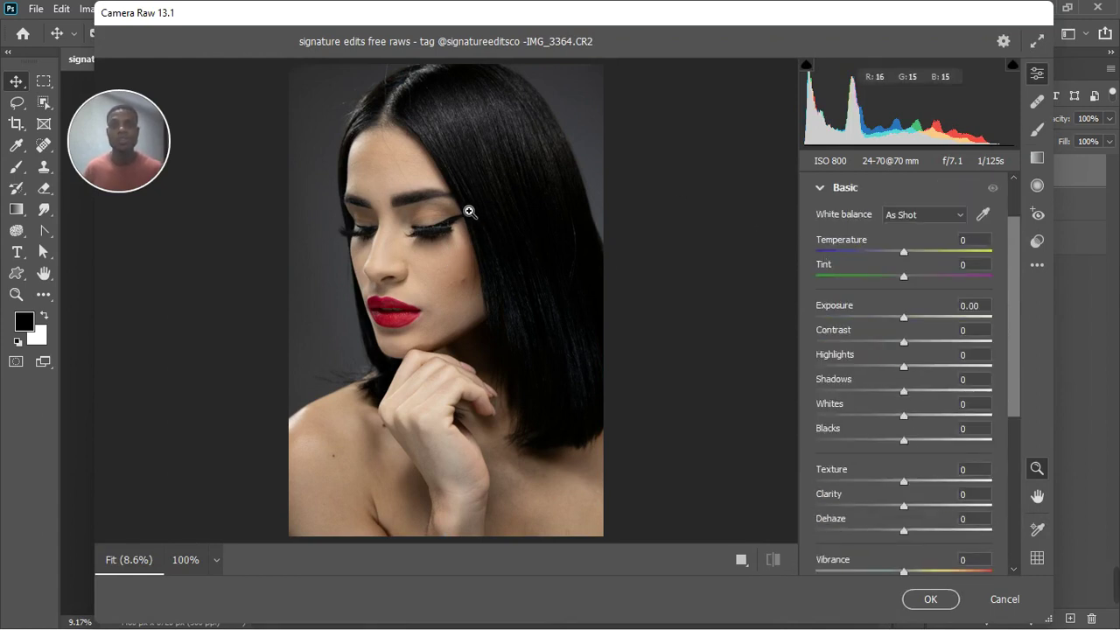
Try the Auto and Custom white balance presets on the portrait, and return to As Shot.
{"action": "left_click", "coordinate": [959, 221]}
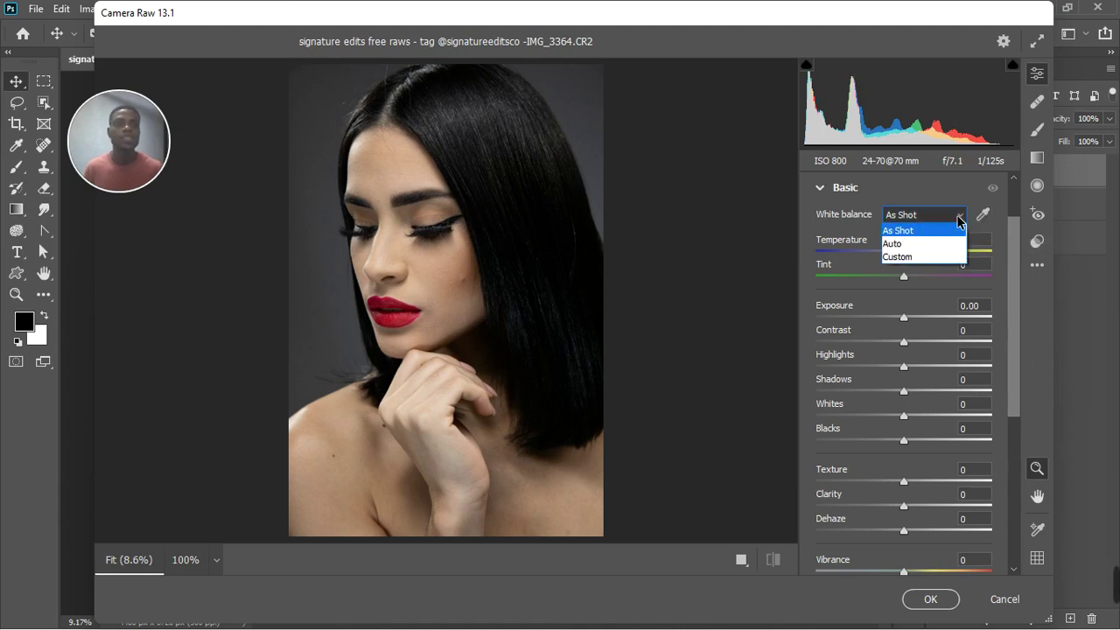
{"action": "left_click", "coordinate": [930, 244]}
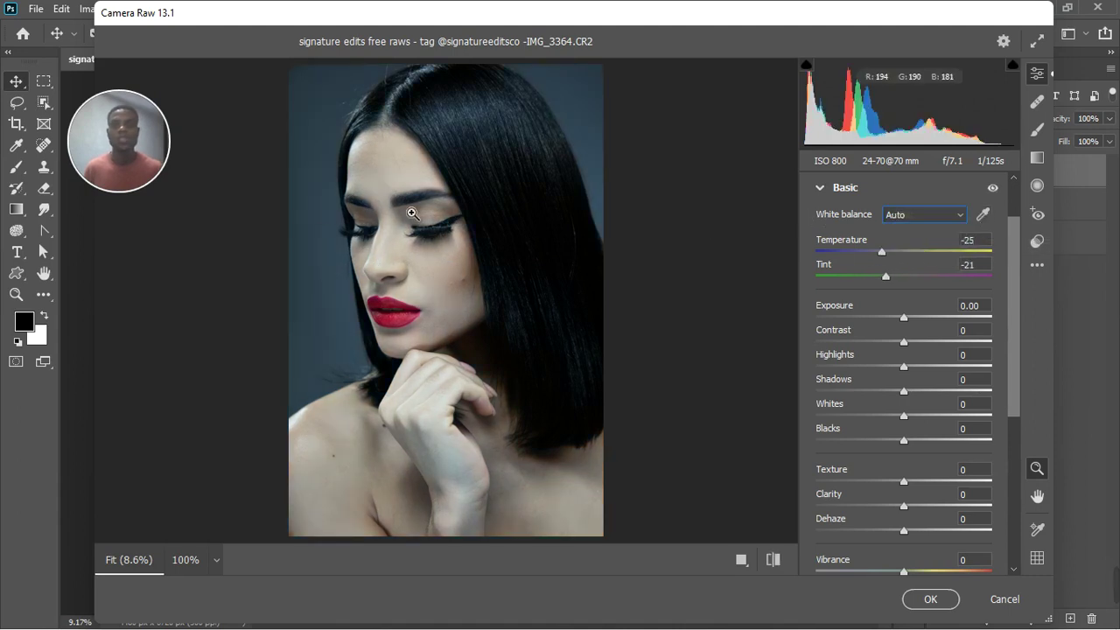
{"action": "left_click", "coordinate": [914, 216]}
{"action": "left_click", "coordinate": [921, 259]}
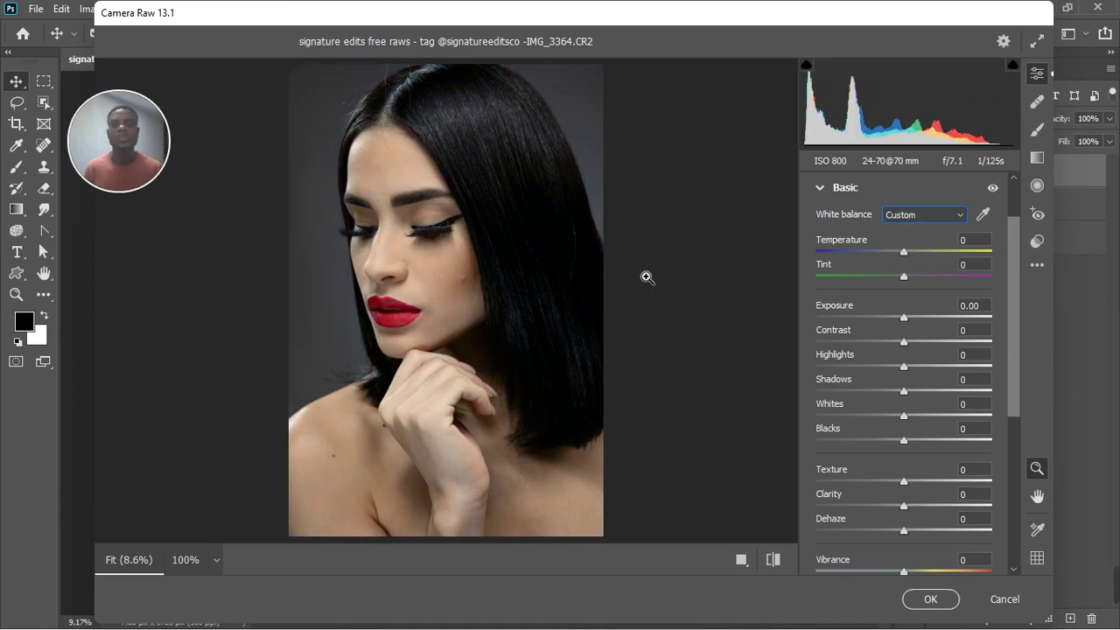
{"action": "left_click", "coordinate": [945, 218]}
{"action": "left_click", "coordinate": [936, 228]}
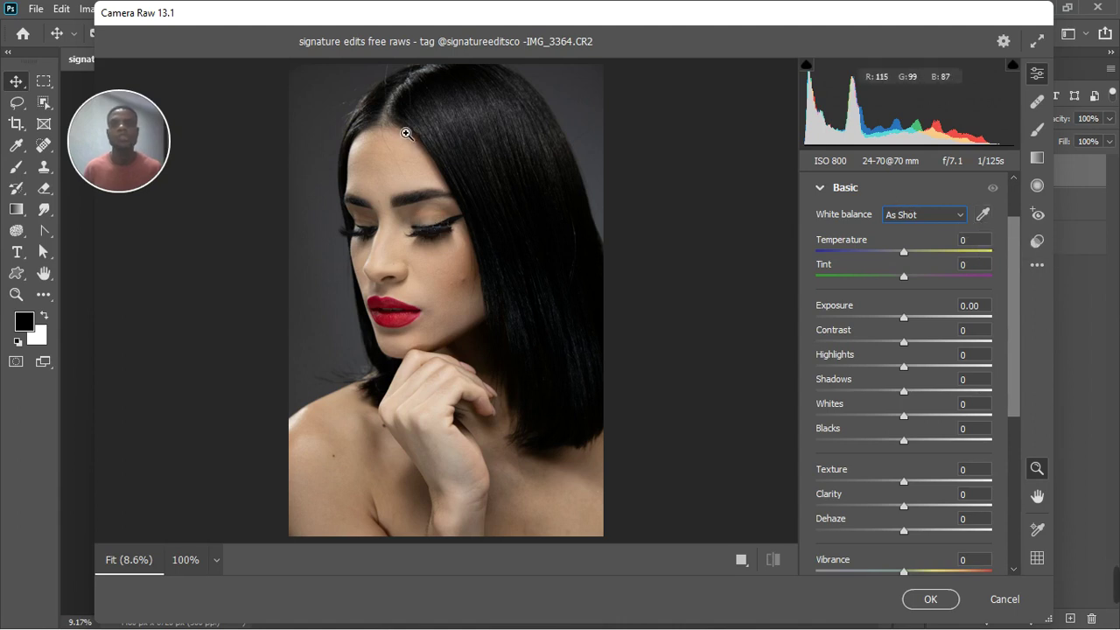
Sample the white balance from the grey highlight in the hair near the parting, producing Temperature +10 and Tint +10.
{"action": "left_click", "coordinate": [439, 349], "text": "alt"}
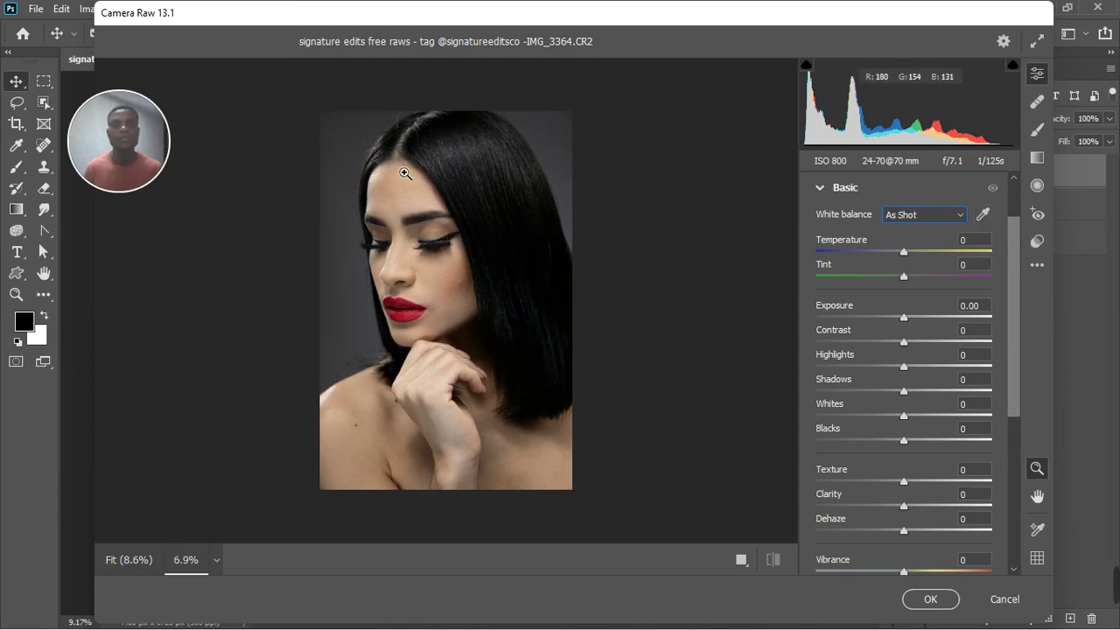
{"action": "left_click", "coordinate": [983, 215]}
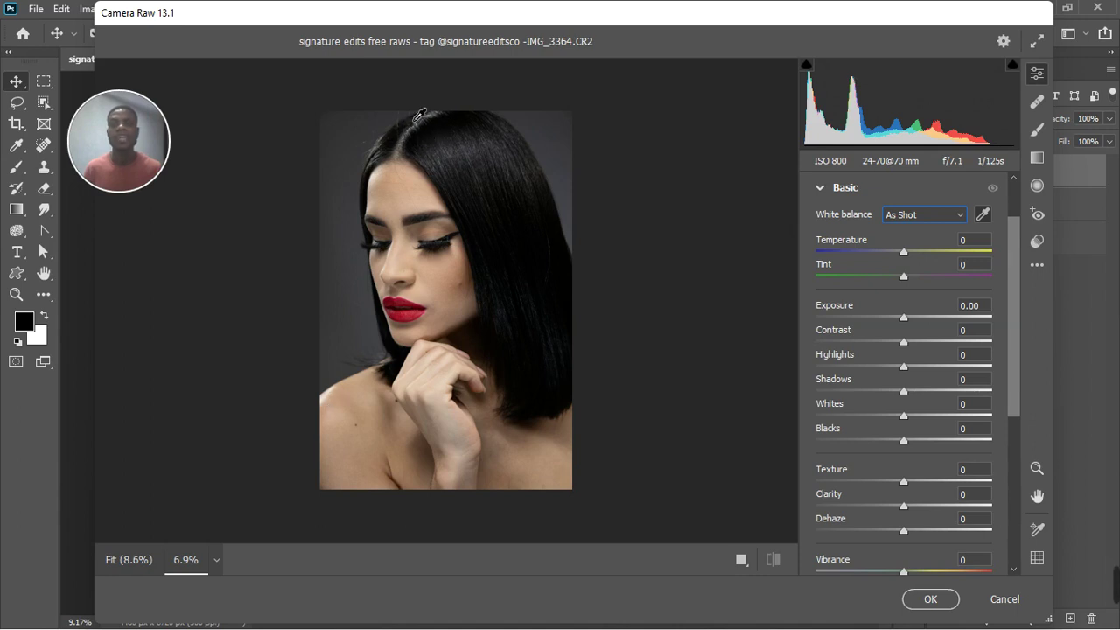
{"action": "scroll", "coordinate": [411, 115], "scroll_direction": "up", "scroll_amount": 3}
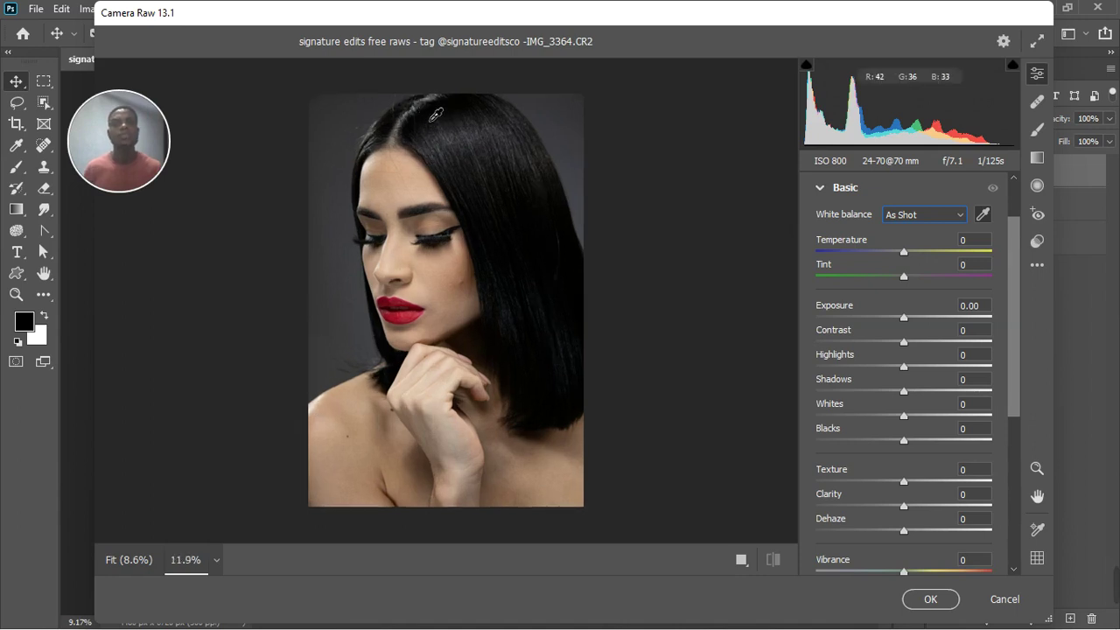
{"action": "scroll", "coordinate": [435, 118], "scroll_direction": "up", "scroll_amount": 3}
{"action": "scroll", "coordinate": [442, 120], "scroll_direction": "up", "scroll_amount": 3}
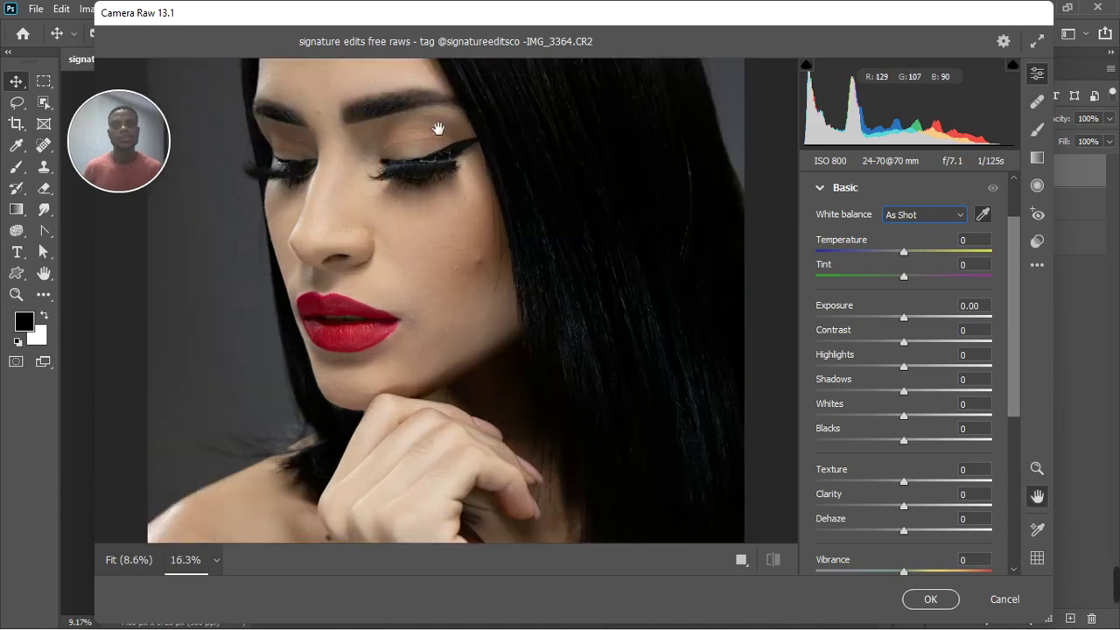
{"action": "scroll", "coordinate": [432, 332], "scroll_direction": "up", "scroll_amount": 5}
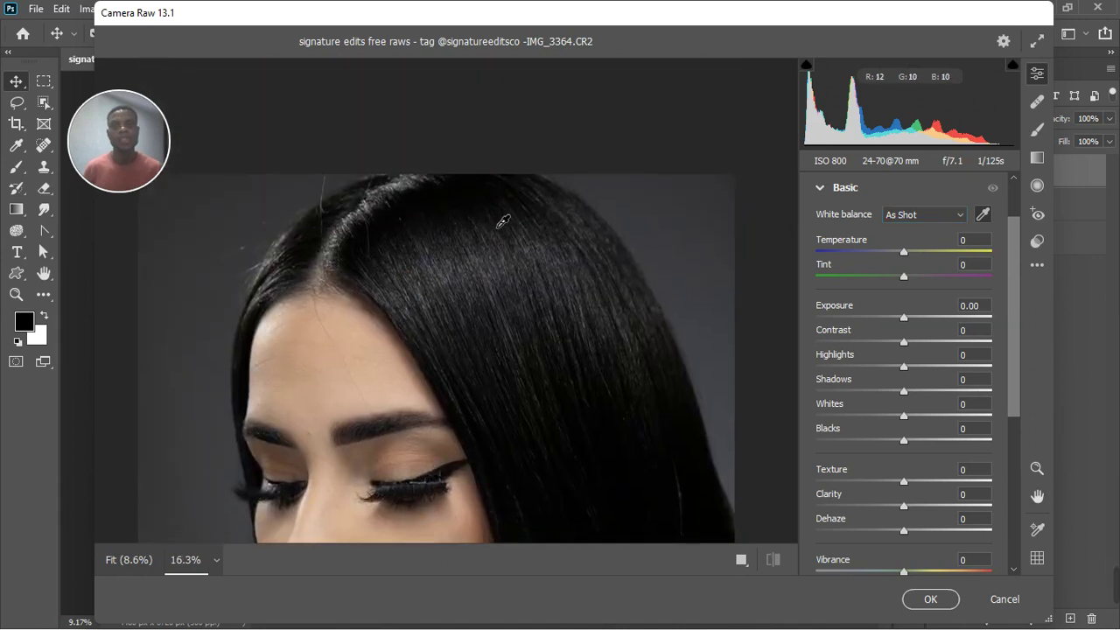
{"action": "scroll", "coordinate": [400, 169], "scroll_direction": "up", "scroll_amount": 2}
{"action": "scroll", "coordinate": [393, 188], "scroll_direction": "up", "scroll_amount": 1}
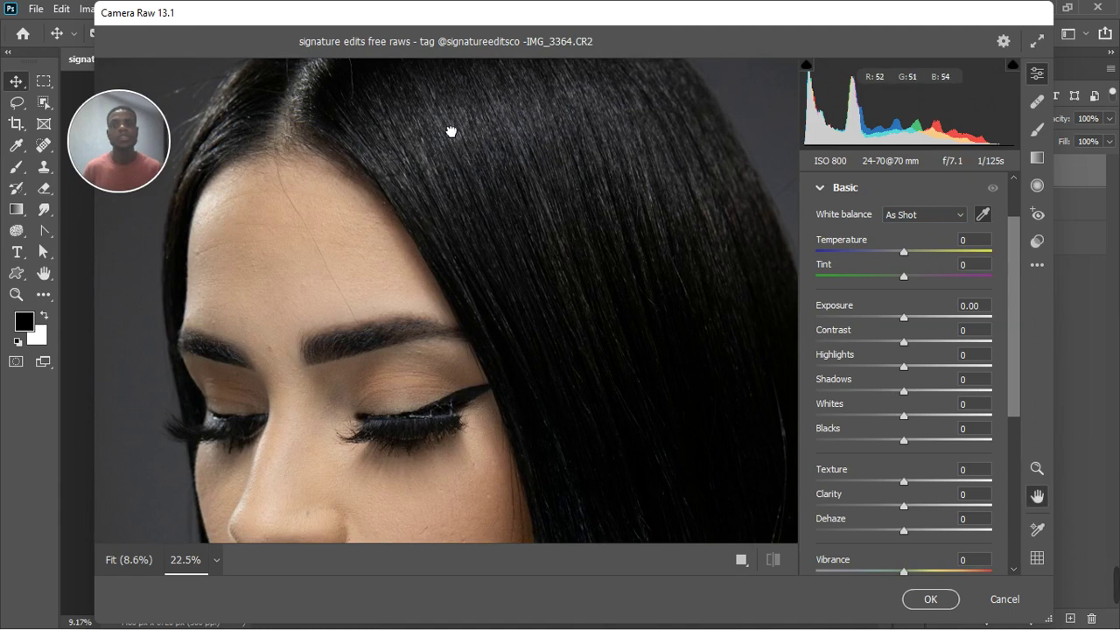
{"action": "left_click_drag", "start_coordinate": [449, 128], "coordinate": [447, 317]}
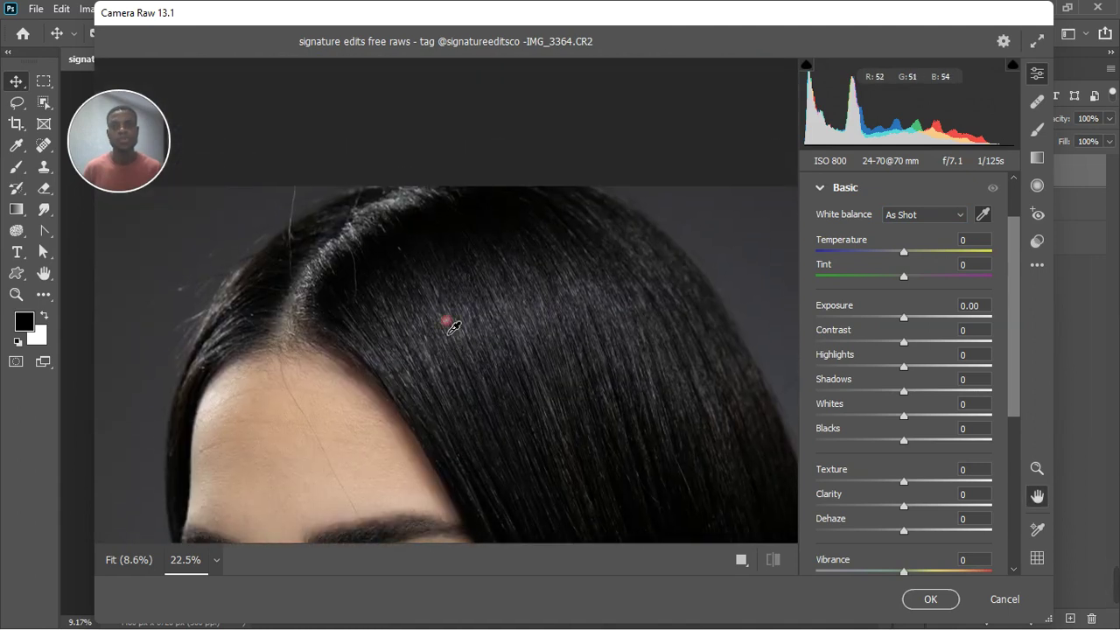
{"action": "left_click", "coordinate": [402, 208]}
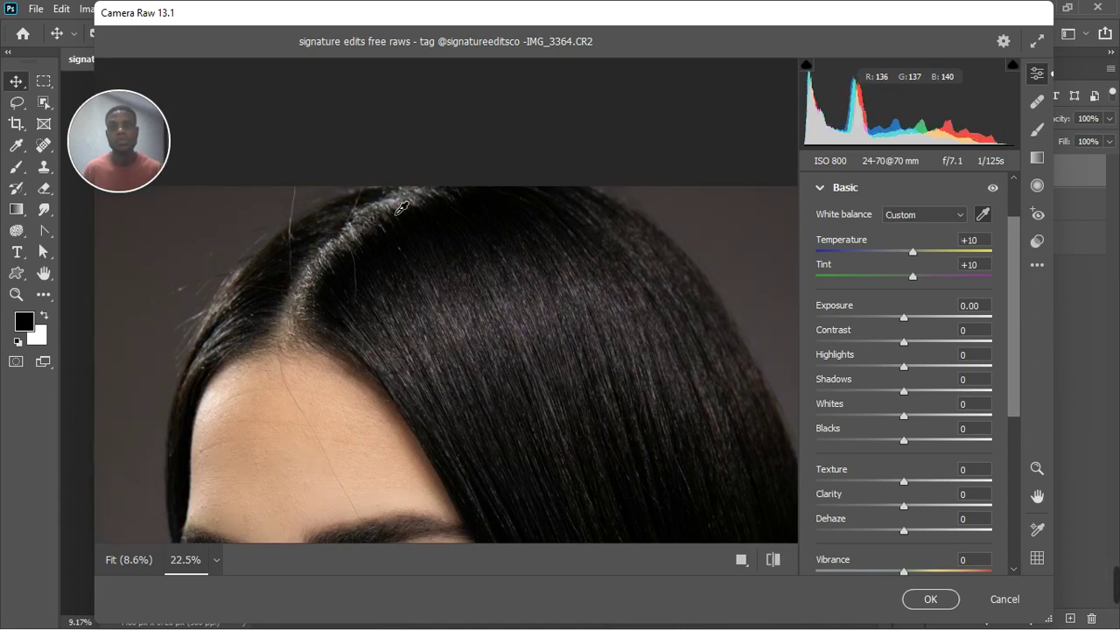
{"action": "scroll", "coordinate": [412, 285], "scroll_direction": "down", "scroll_amount": 2}
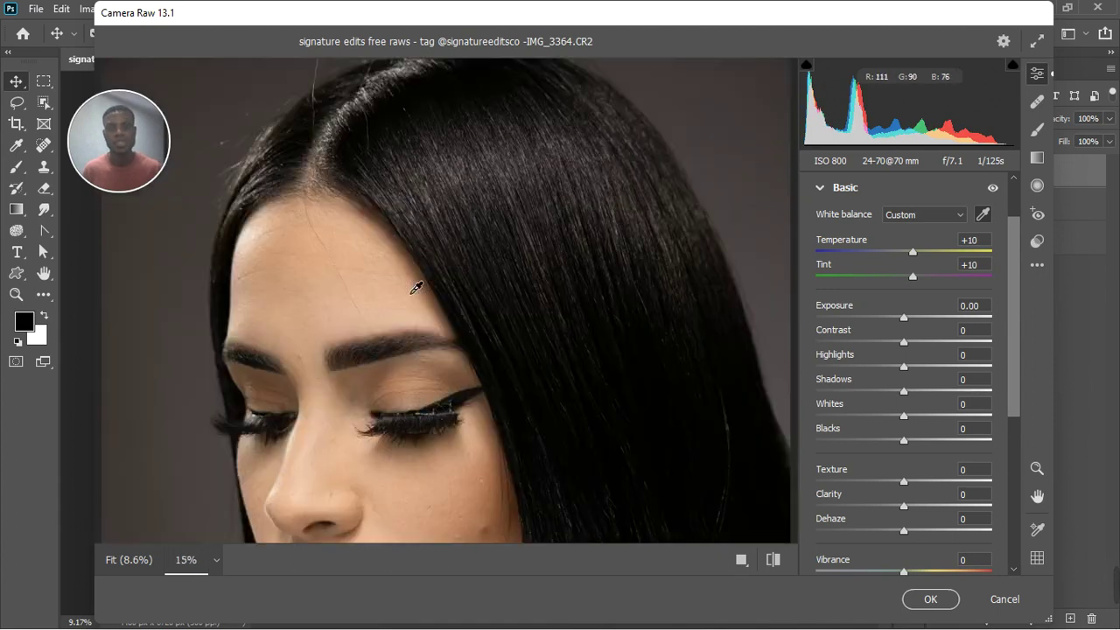
{"action": "scroll", "coordinate": [416, 288], "scroll_direction": "down", "scroll_amount": 2}
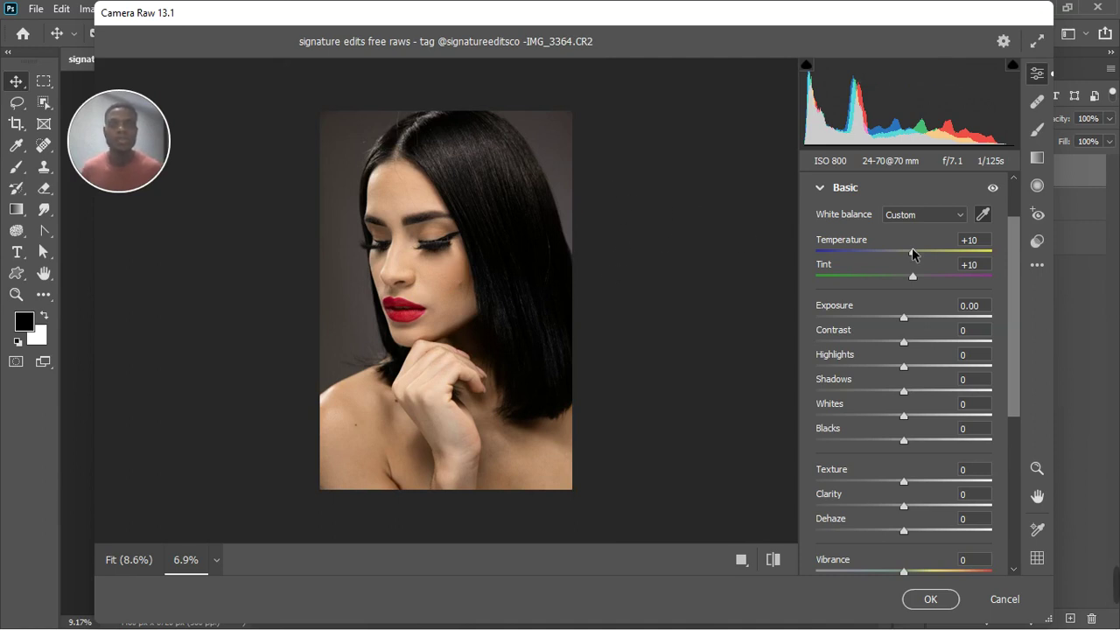
Compare the As Shot and Auto white balance presets with the sampled Custom balance, and finish on Custom.
{"action": "left_click", "coordinate": [949, 219]}
{"action": "left_click", "coordinate": [910, 231]}
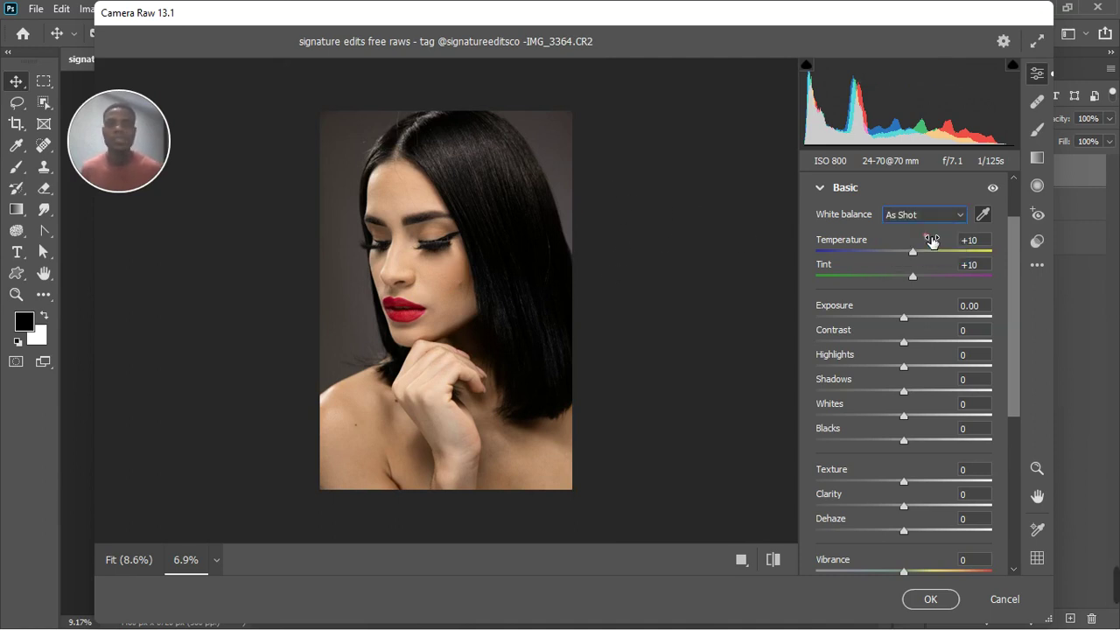
{"action": "left_click", "coordinate": [926, 217]}
{"action": "left_click", "coordinate": [920, 245]}
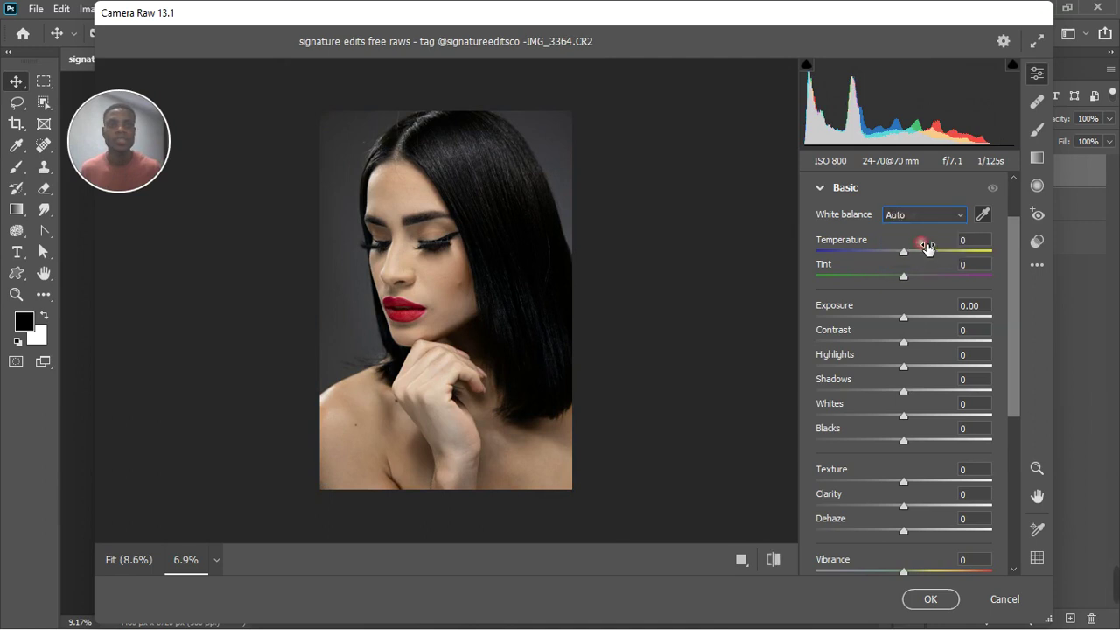
{"action": "left_click", "coordinate": [923, 217]}
{"action": "left_click", "coordinate": [922, 257]}
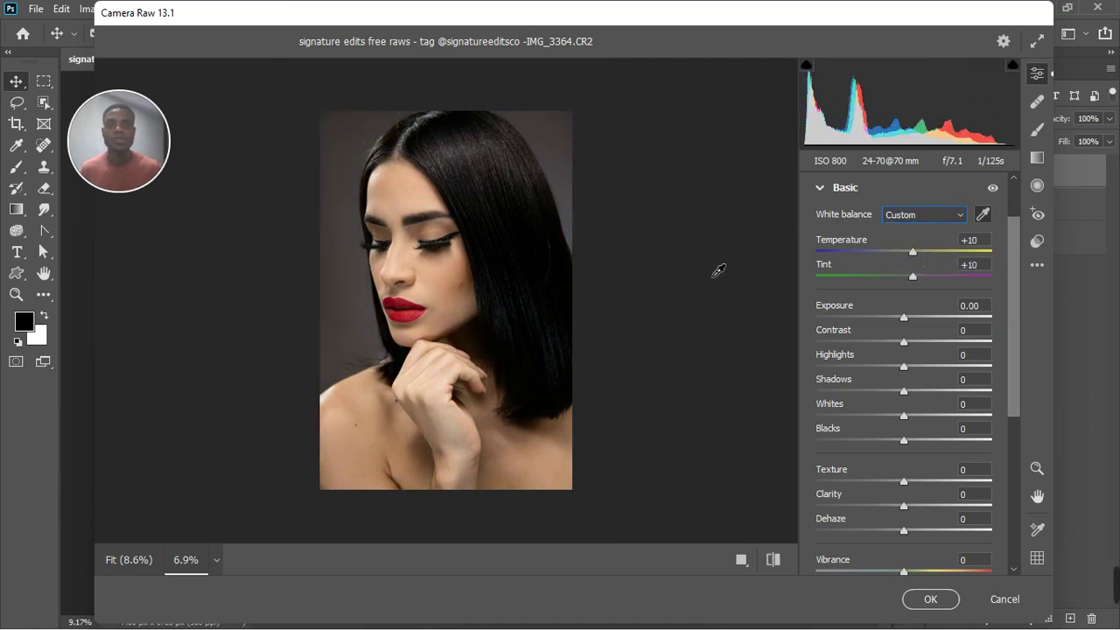
{"action": "left_click", "coordinate": [905, 217]}
{"action": "left_click", "coordinate": [901, 233]}
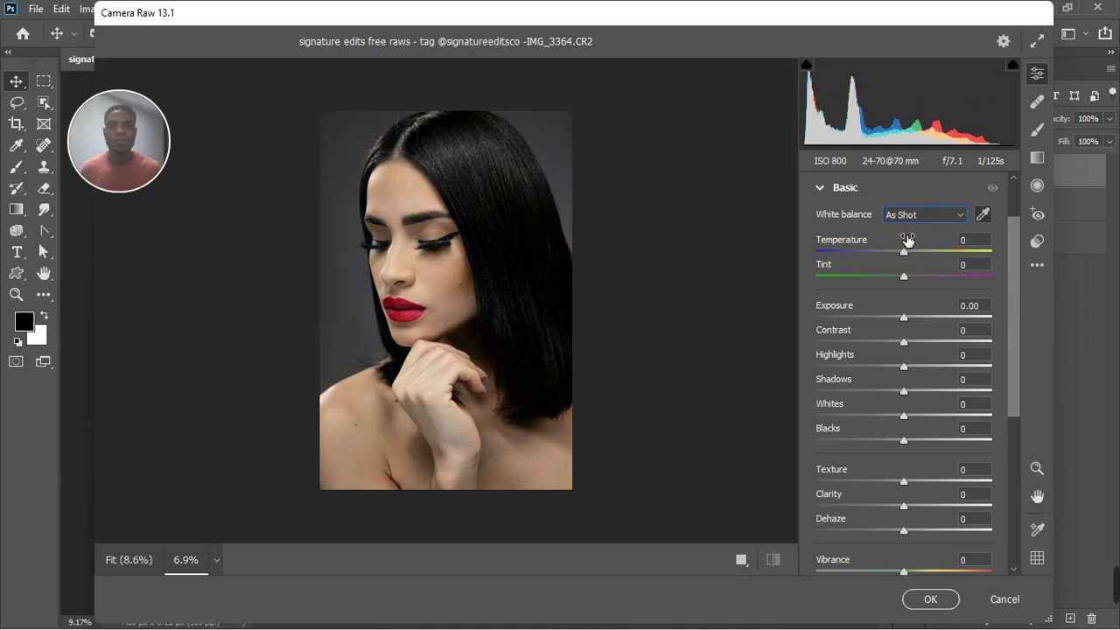
{"action": "left_click", "coordinate": [906, 216]}
{"action": "left_click", "coordinate": [903, 258]}
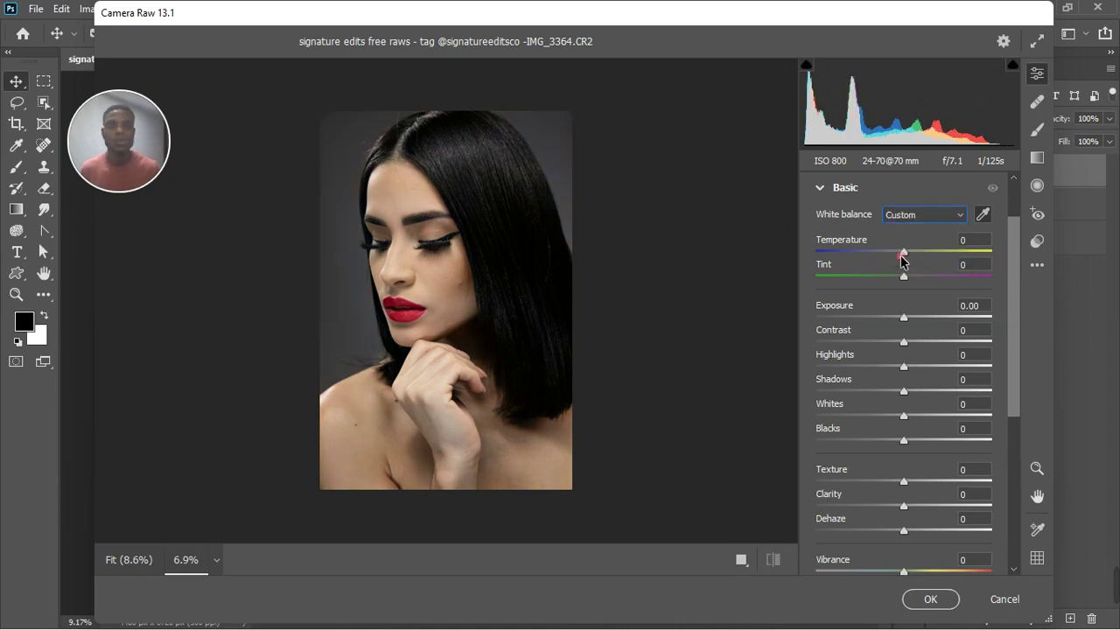
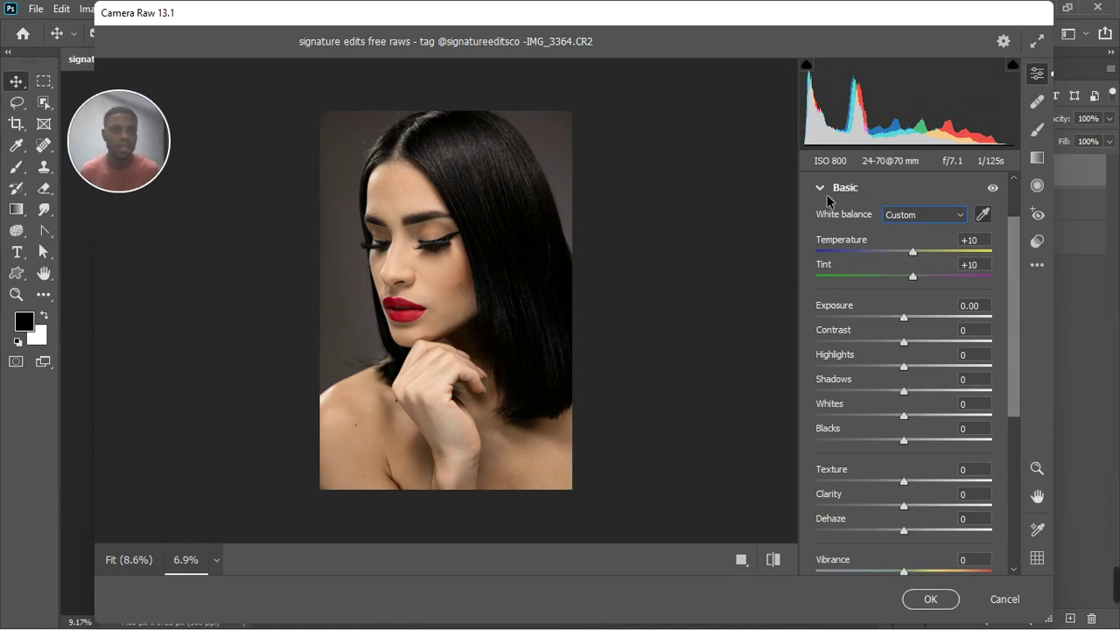
Collapse the Basic adjustments and look over the Optics settings for distortion, vignette and defringe.
{"action": "left_click", "coordinate": [821, 189]}
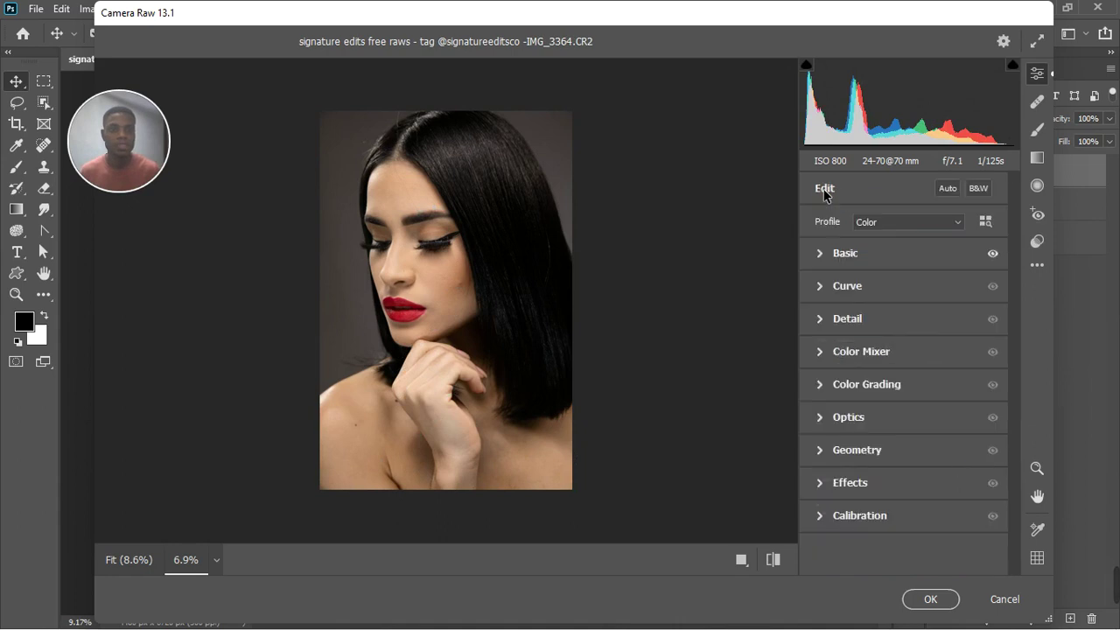
{"action": "left_click", "coordinate": [821, 420]}
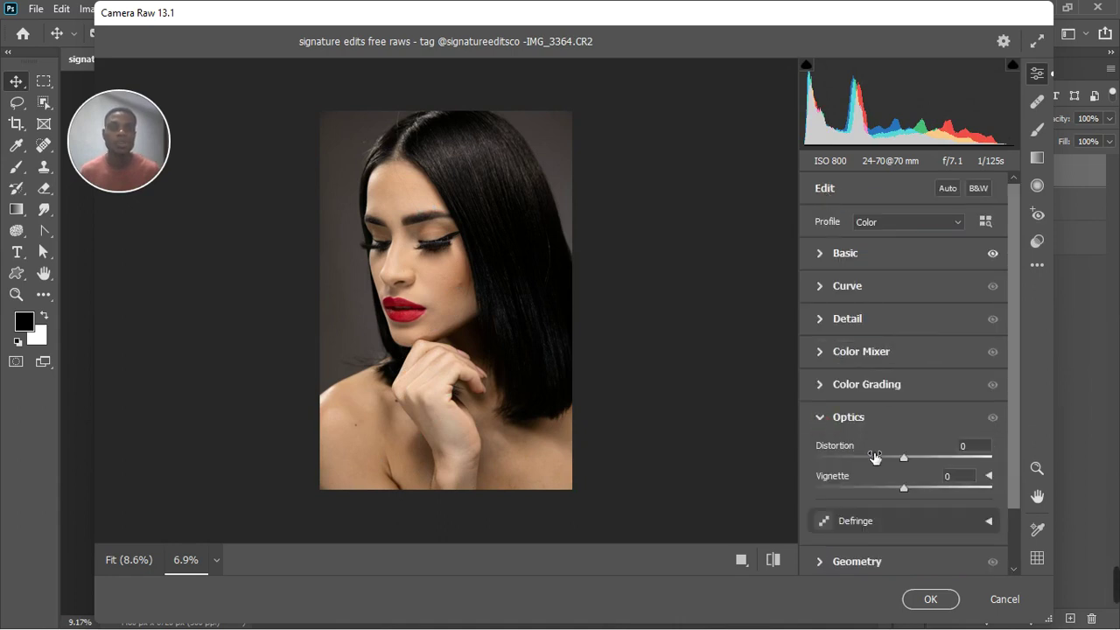
{"action": "left_click", "coordinate": [821, 418]}
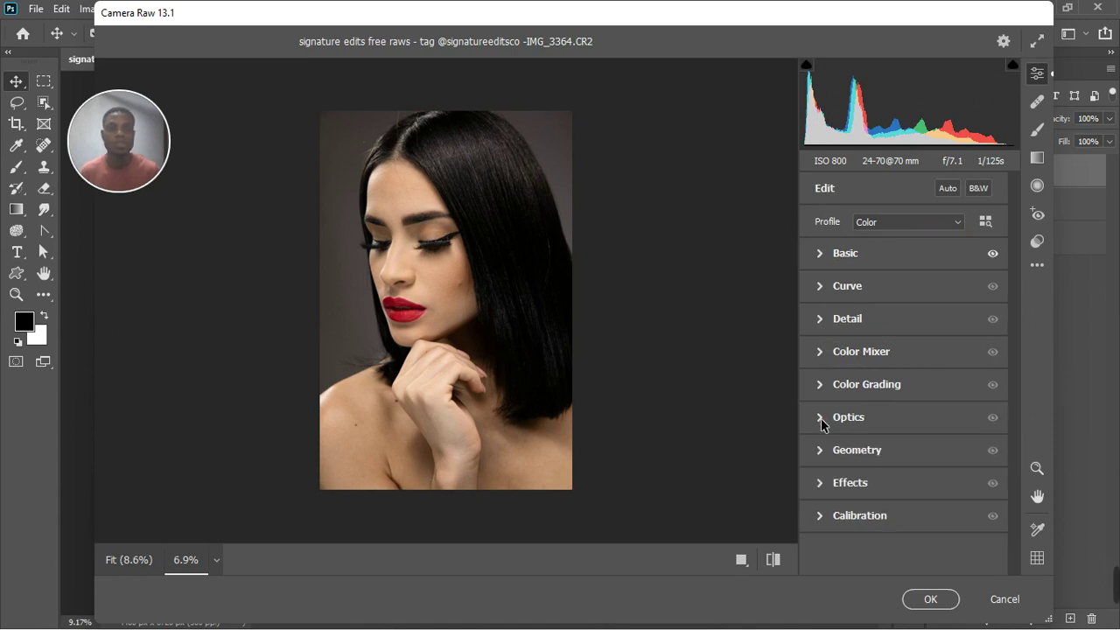
Try the Level and Auto Upright corrections in the Geometry settings, and undo the perspective correction.
{"action": "left_click", "coordinate": [821, 451]}
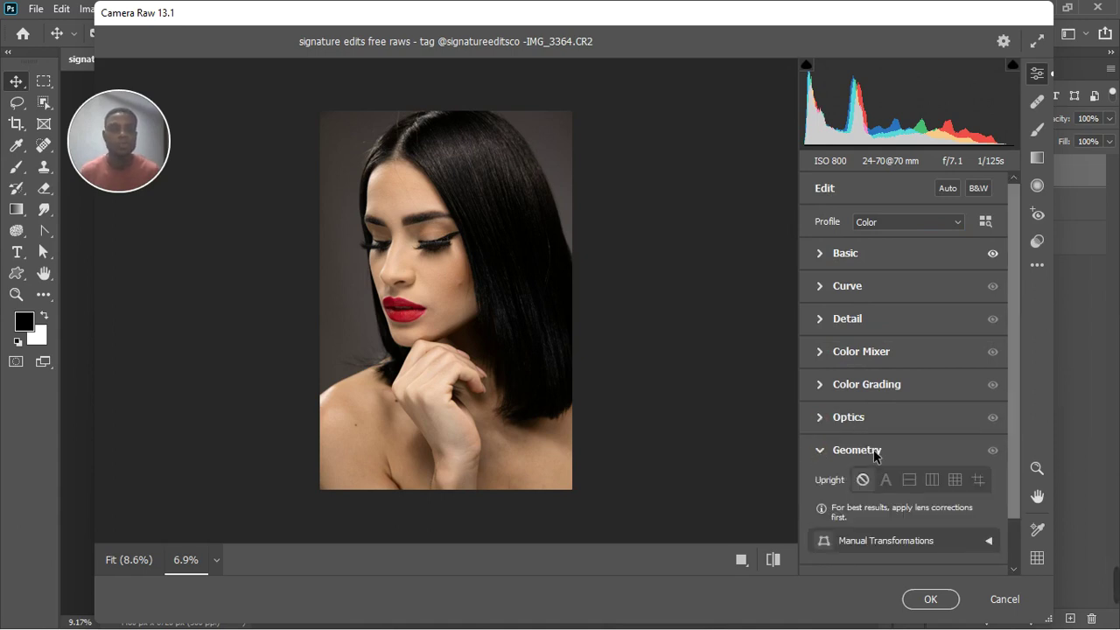
{"action": "scroll", "coordinate": [874, 449], "scroll_direction": "down", "scroll_amount": 1}
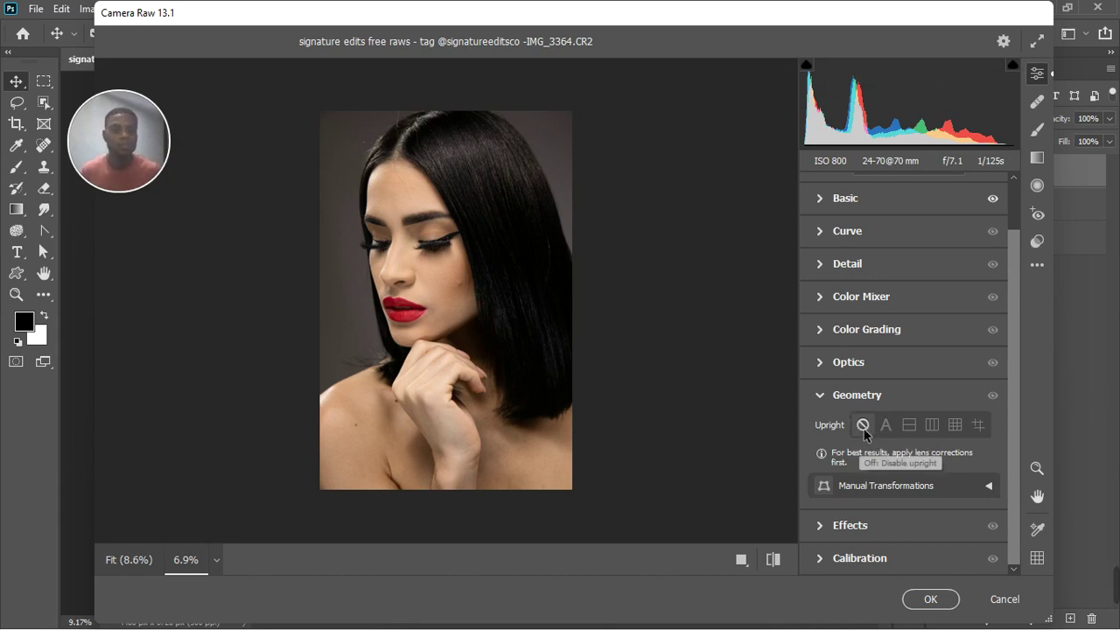
{"action": "left_click", "coordinate": [909, 428]}
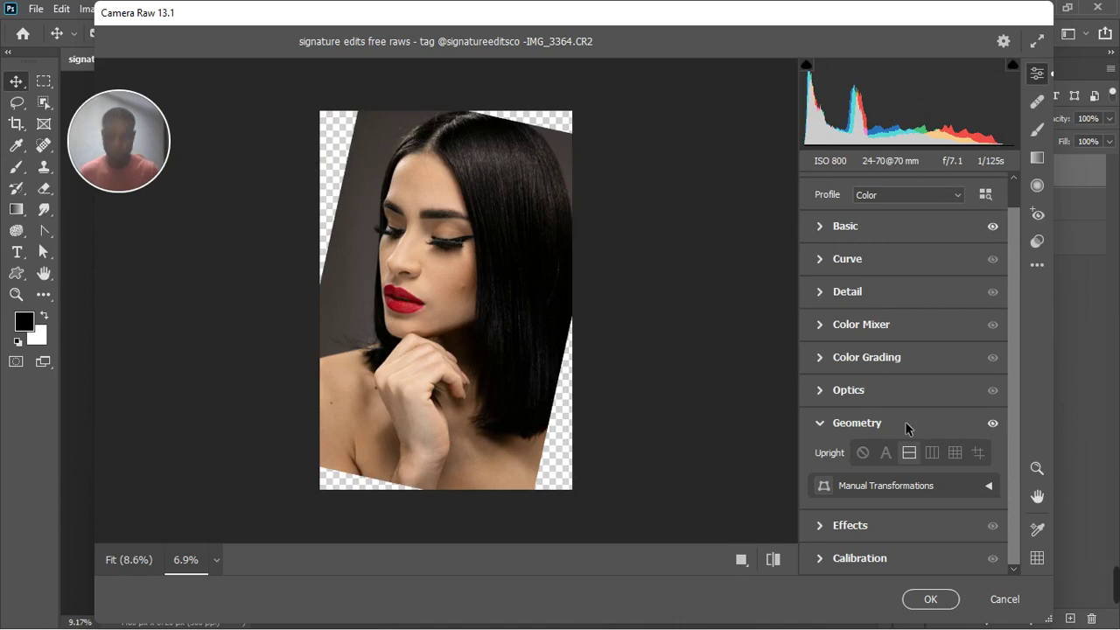
{"action": "left_click", "coordinate": [909, 452]}
{"action": "left_click", "coordinate": [885, 452]}
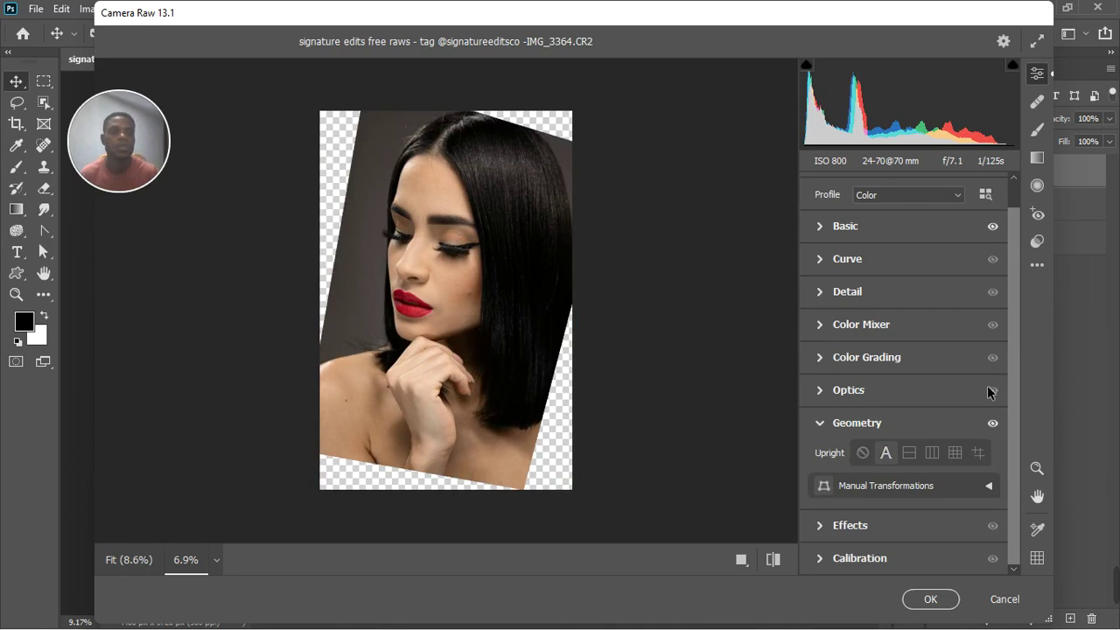
{"action": "left_click", "coordinate": [820, 424]}
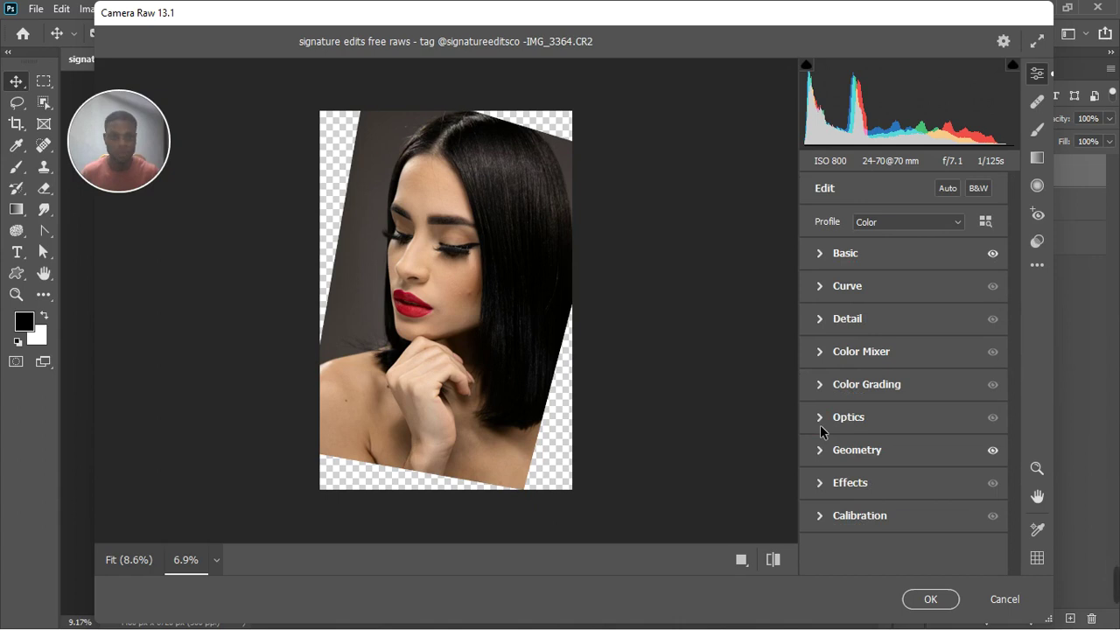
{"action": "key", "text": "ctrl+z"}
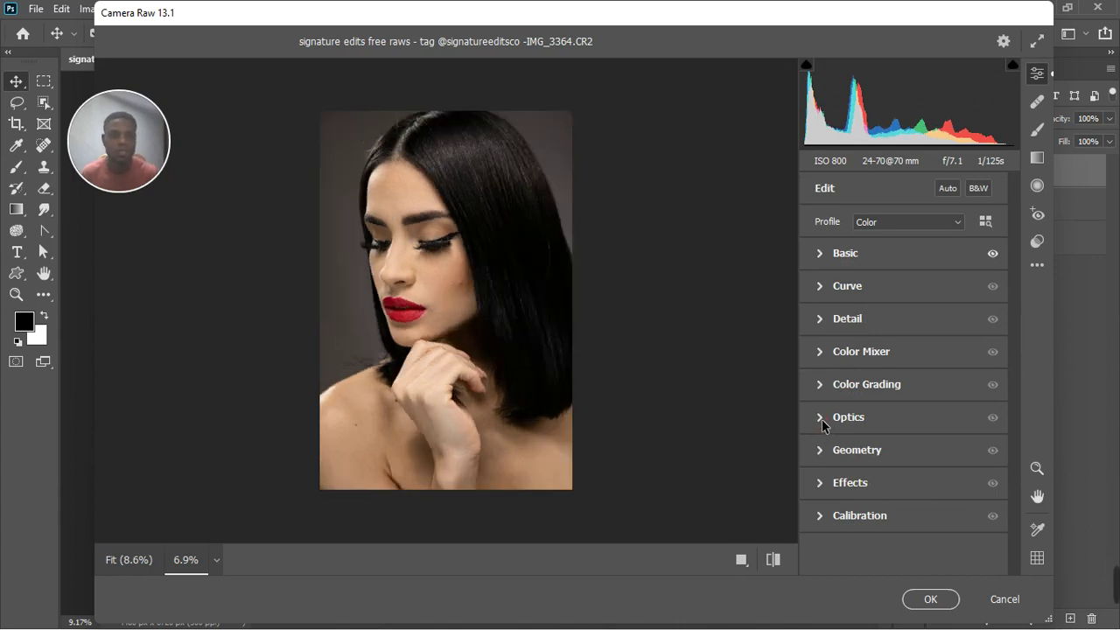
Set the lens Distortion to -6 in the Optics settings, judging the correction in the side-by-side before/after view.
{"action": "left_click", "coordinate": [822, 423]}
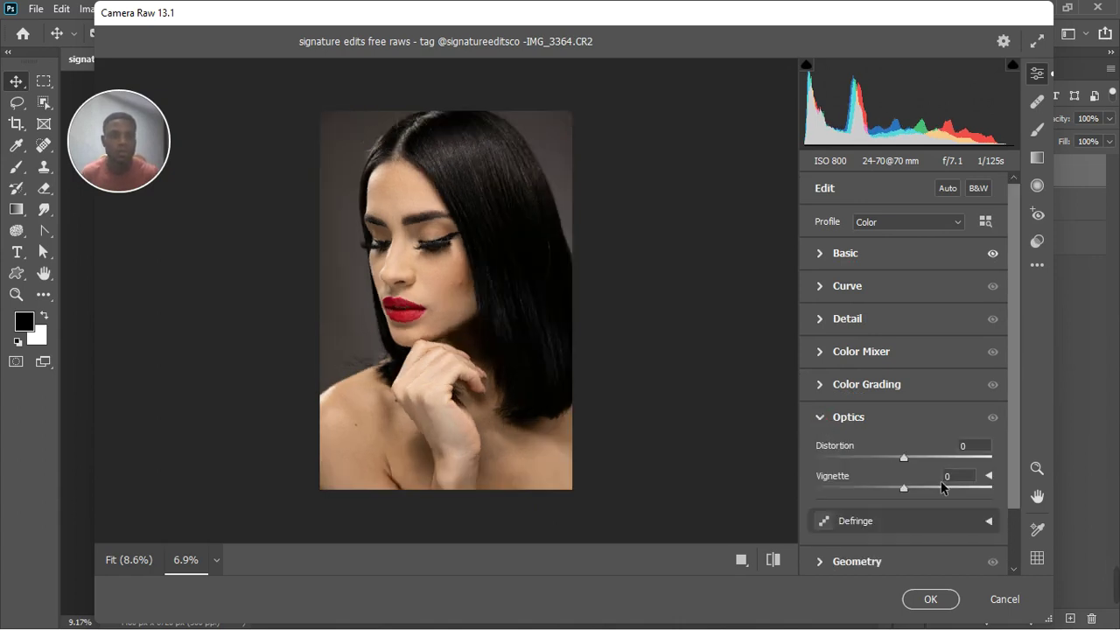
{"action": "scroll", "coordinate": [679, 376], "scroll_direction": "up", "scroll_amount": 3}
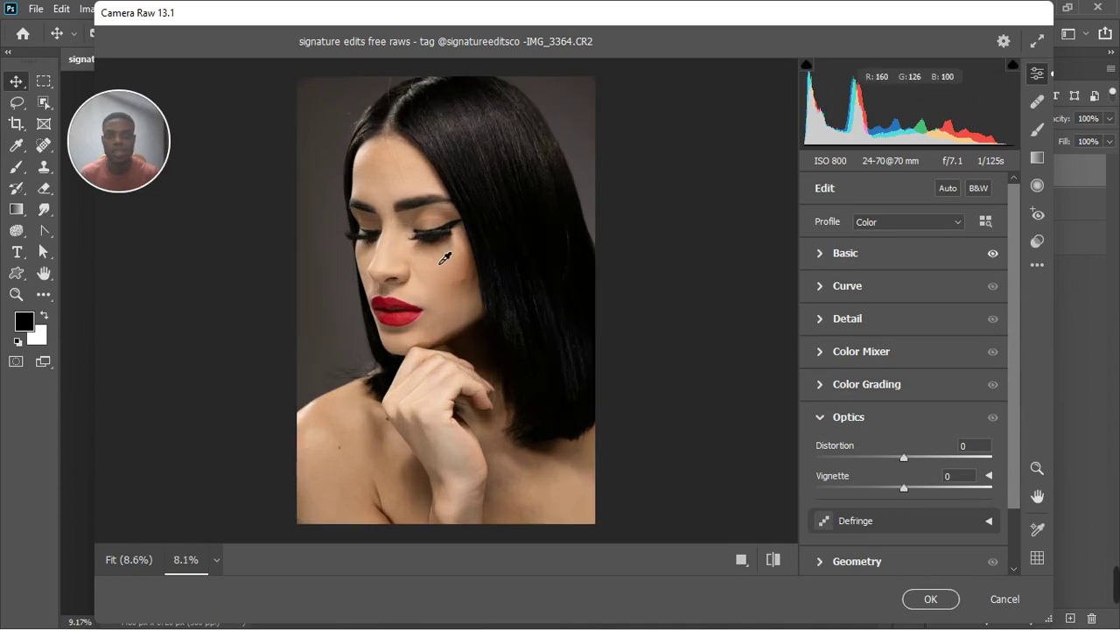
{"action": "left_click_drag", "start_coordinate": [904, 458], "coordinate": [896, 463]}
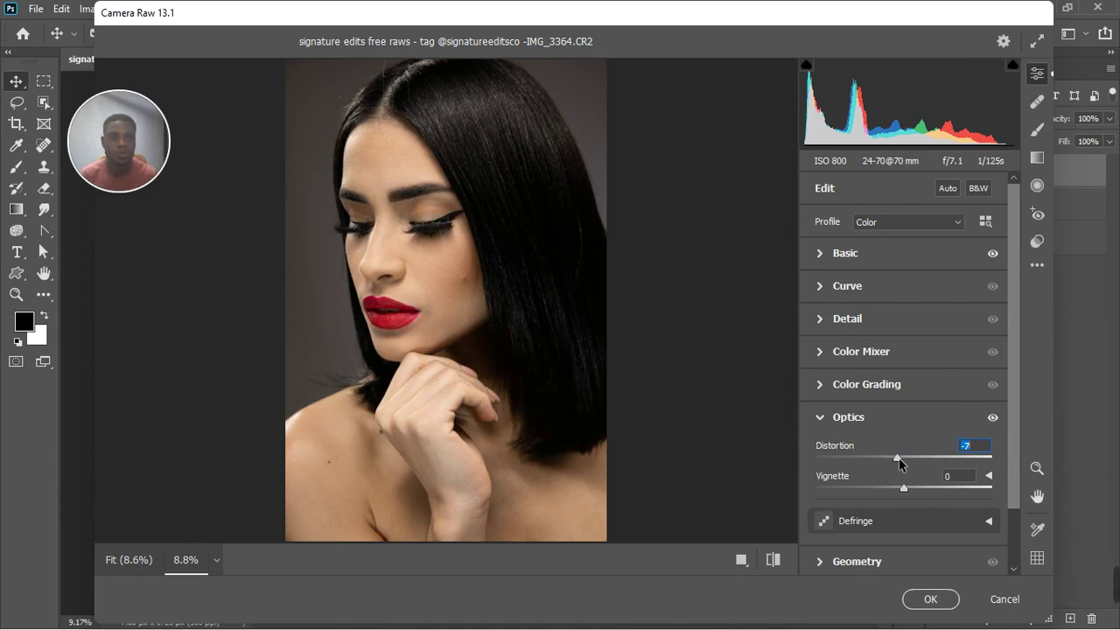
{"action": "left_click_drag", "start_coordinate": [899, 463], "coordinate": [899, 463]}
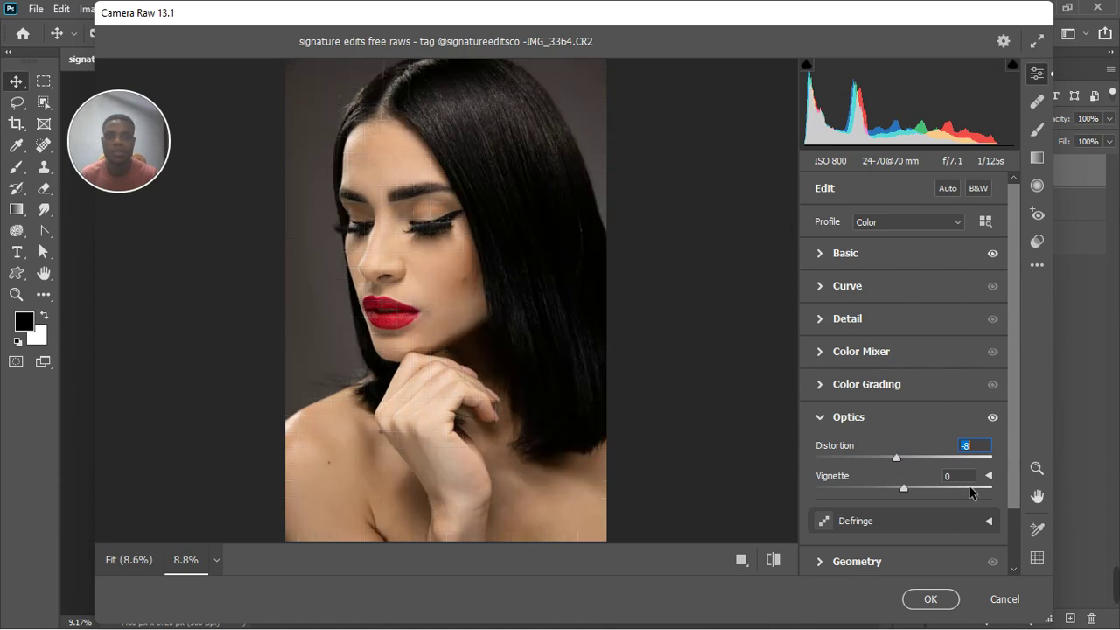
{"action": "left_click", "coordinate": [742, 560]}
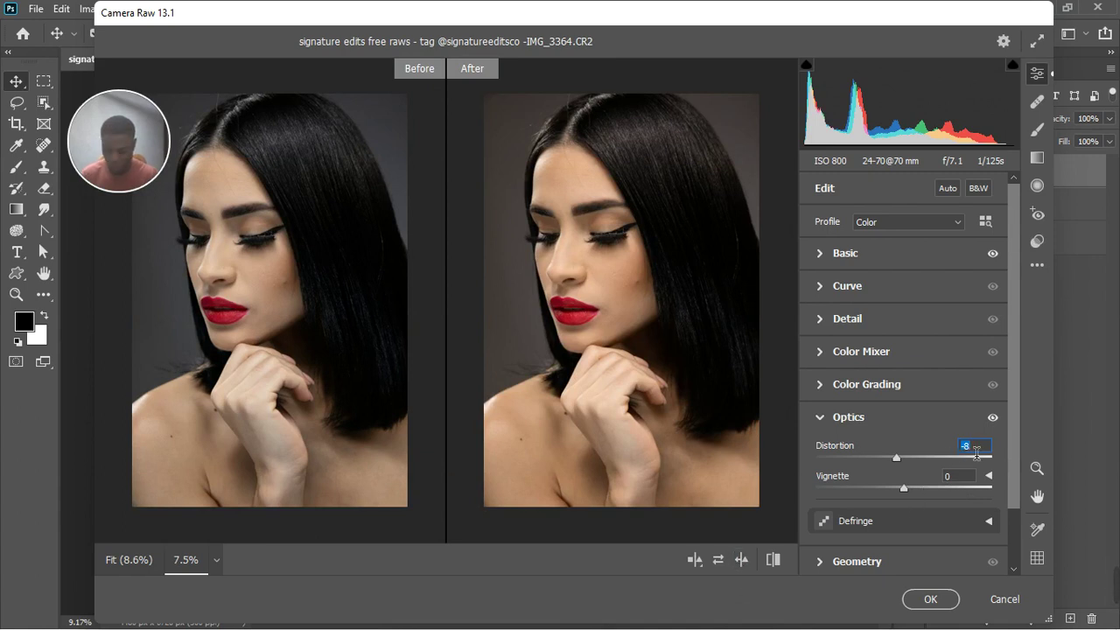
{"action": "key", "text": "Up"}
{"action": "key", "text": "Up"}
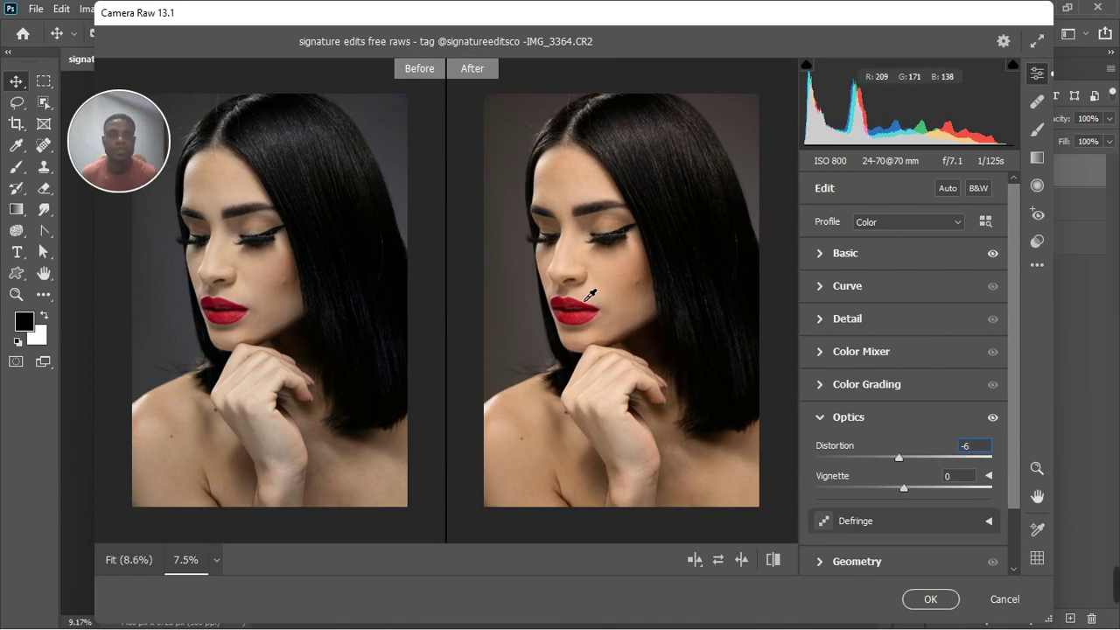
{"action": "left_click", "coordinate": [819, 418]}
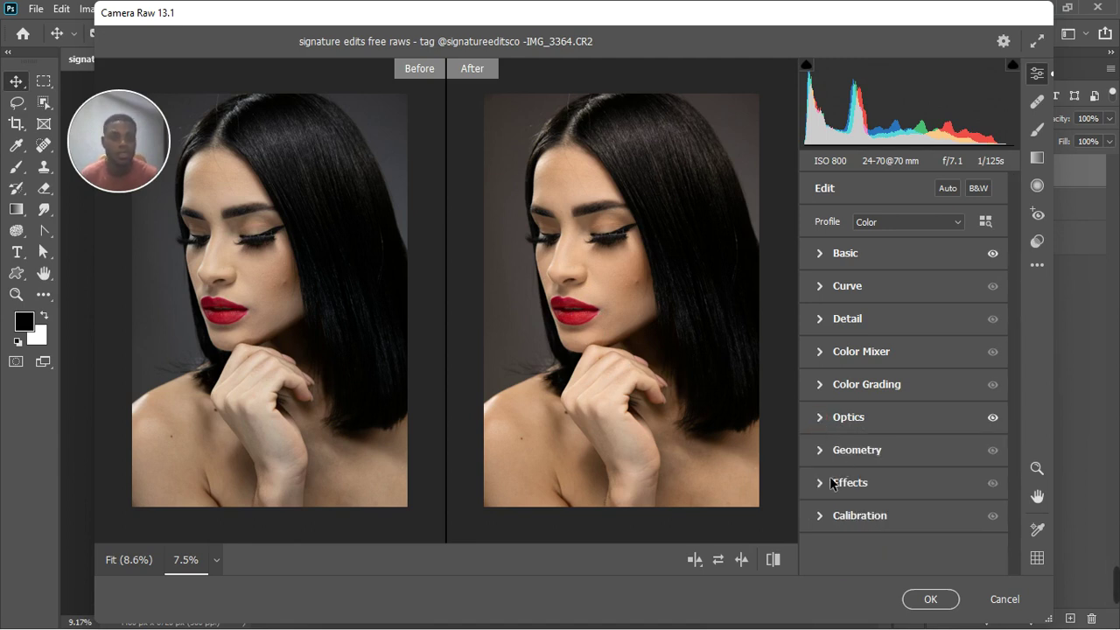
Look over the manual transformations in the Geometry settings, choose the Auto Upright correction, and apply the Camera Raw edits.
{"action": "left_click", "coordinate": [827, 459]}
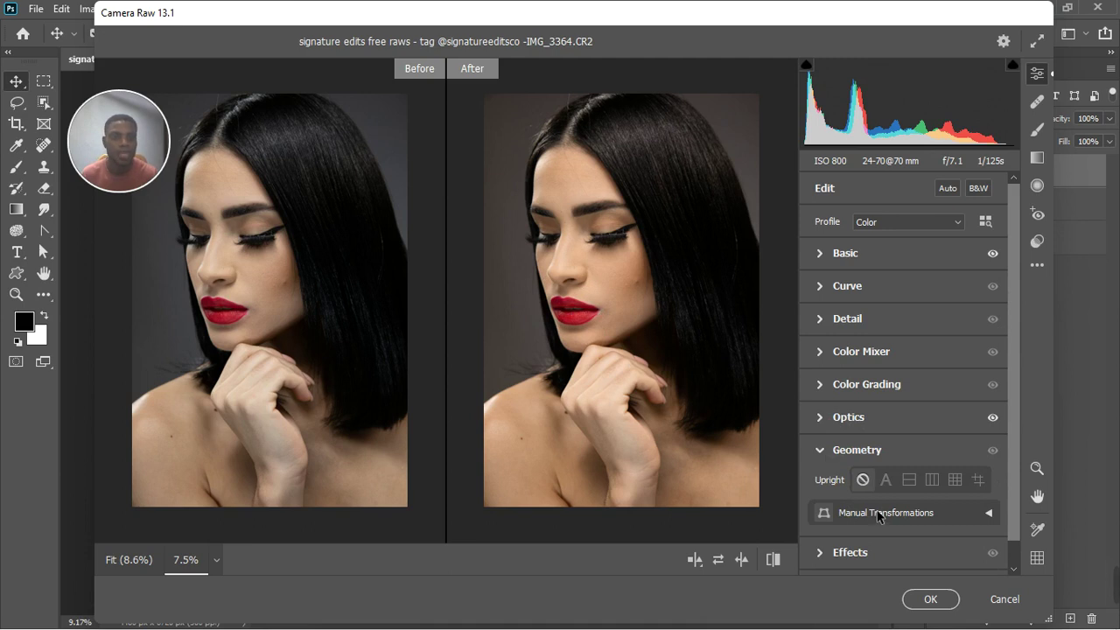
{"action": "left_click", "coordinate": [988, 516]}
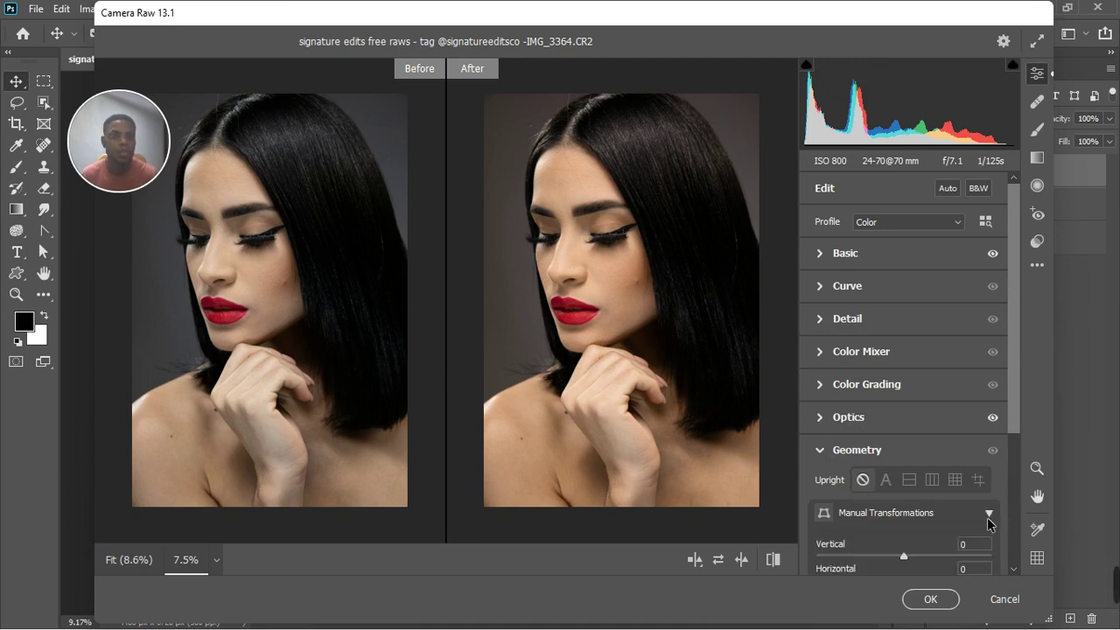
{"action": "scroll", "coordinate": [973, 509], "scroll_direction": "down", "scroll_amount": 2}
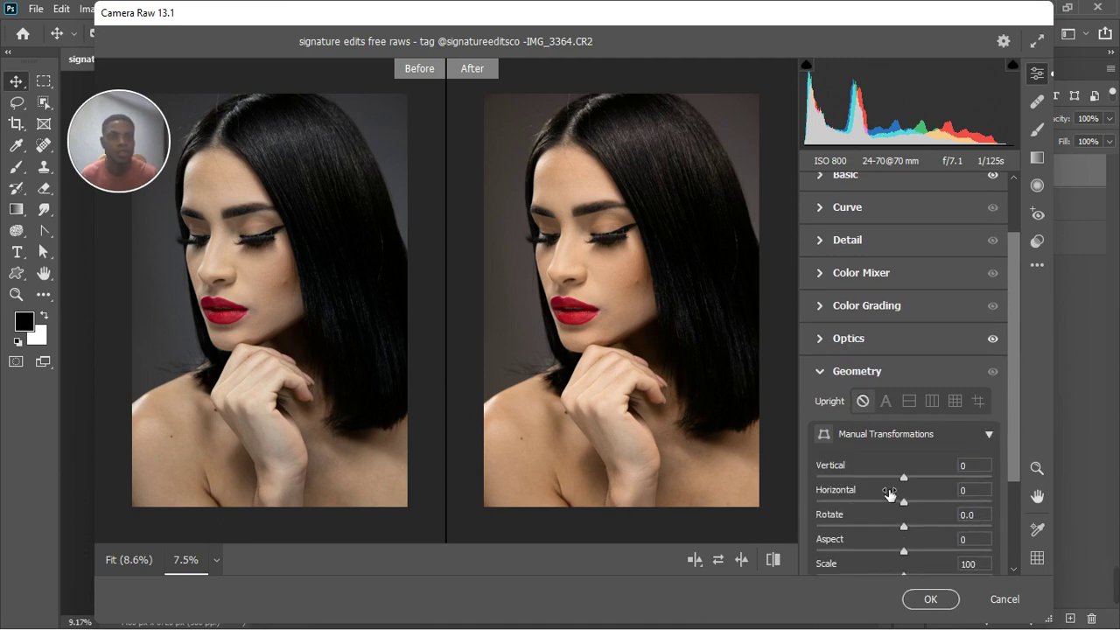
{"action": "left_click", "coordinate": [884, 403]}
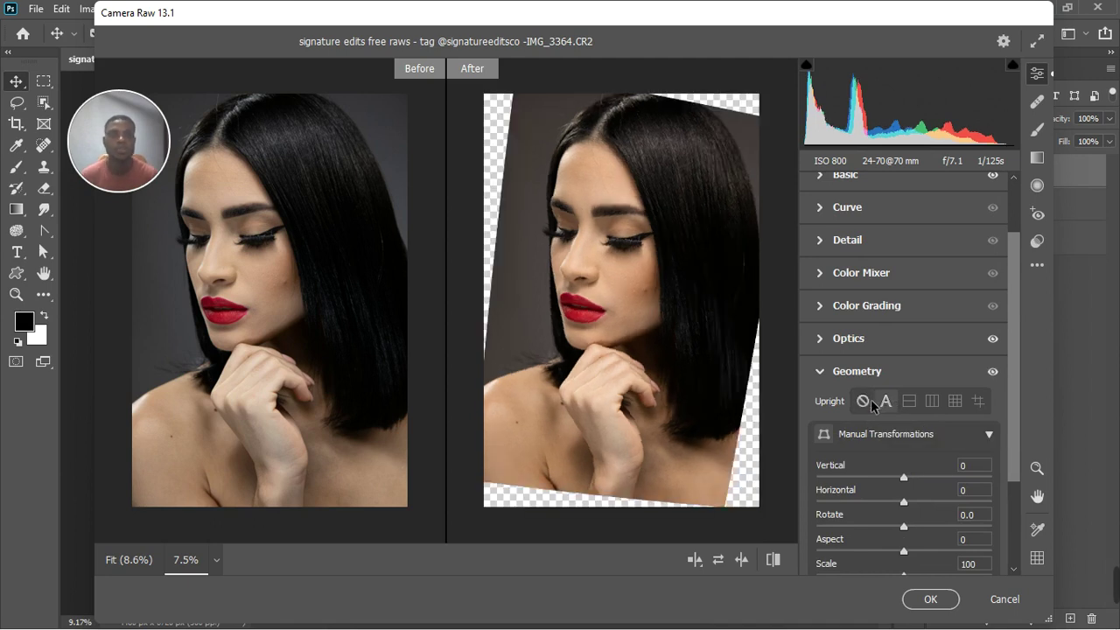
{"action": "left_click", "coordinate": [825, 372]}
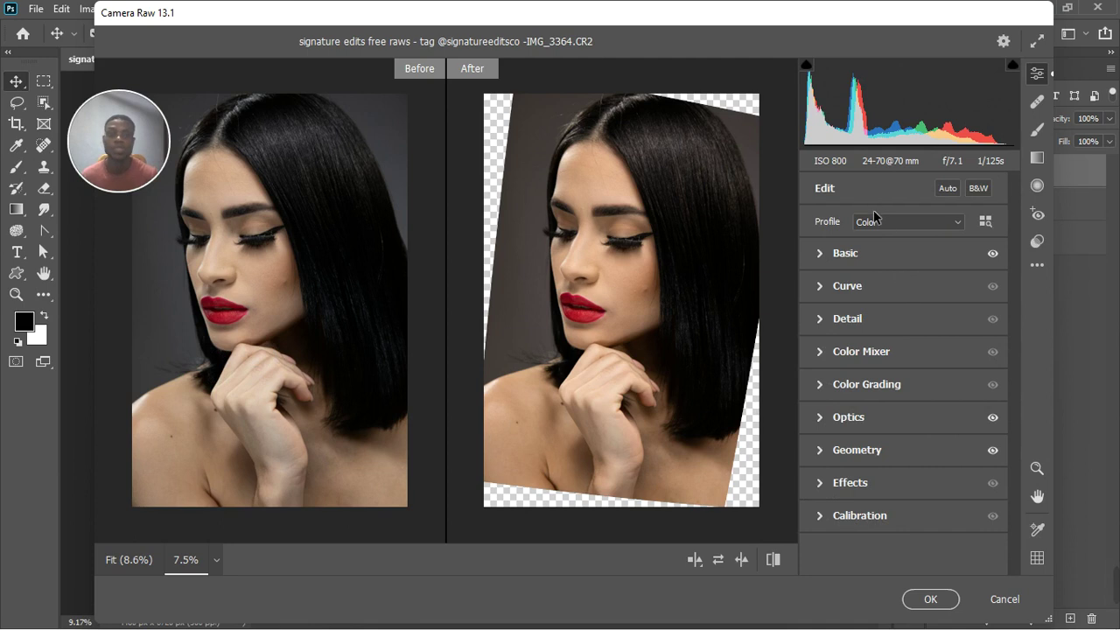
{"action": "left_click", "coordinate": [928, 598]}
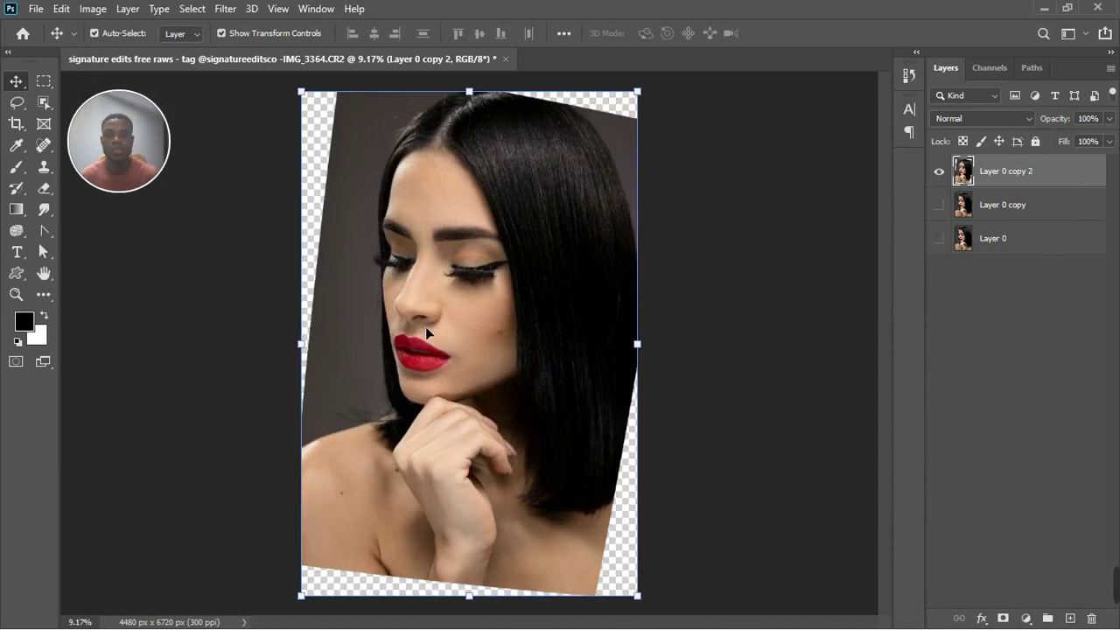
Make Layer 0 copy visible, hide Layer 0 copy 2, and select Layer 0 copy for editing.
{"action": "left_click", "coordinate": [939, 205]}
{"action": "left_click", "coordinate": [941, 175]}
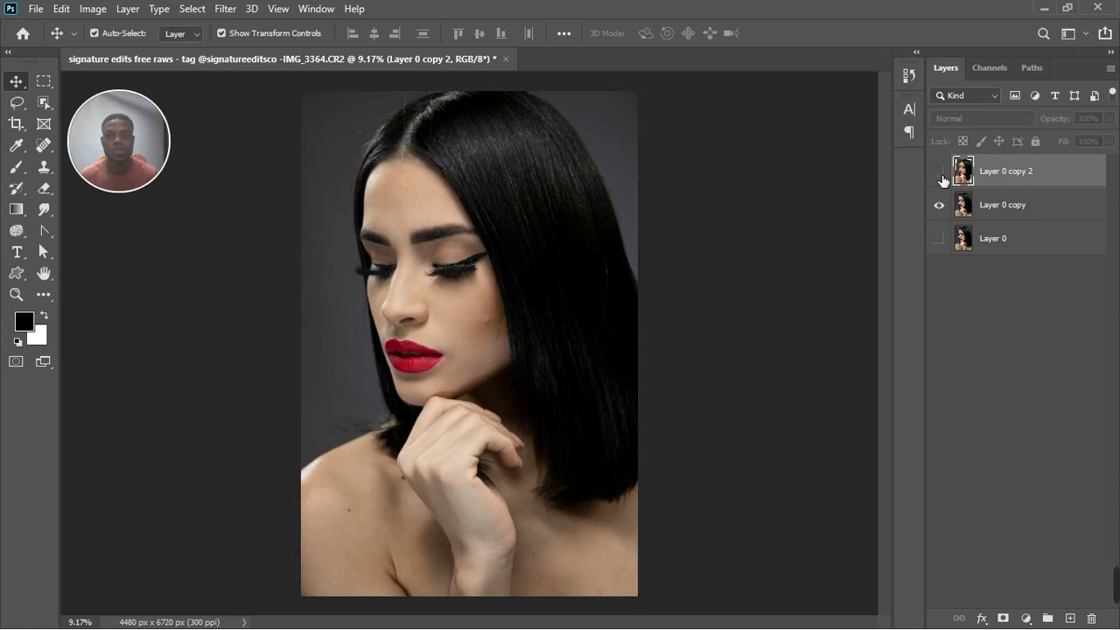
{"action": "left_click", "coordinate": [1055, 218]}
Apply a Camera Raw white balance to Layer 0 copy, sampled from the grey hair highlight, producing Temperature +3 and Tint 0.
{"action": "left_click", "coordinate": [225, 11]}
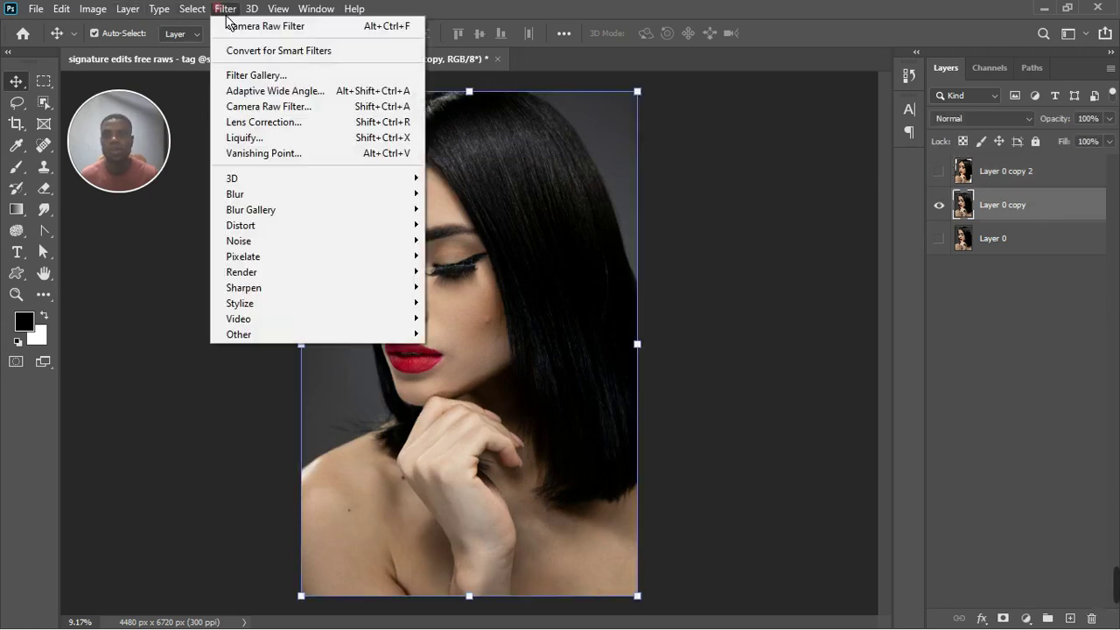
{"action": "left_click", "coordinate": [271, 106]}
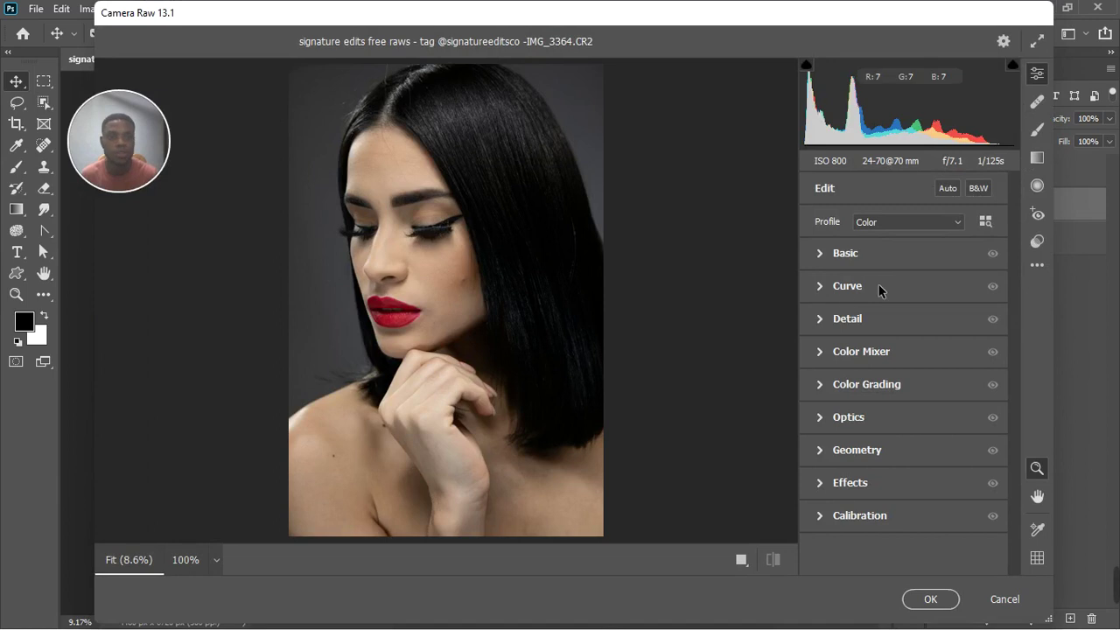
{"action": "left_click", "coordinate": [817, 252]}
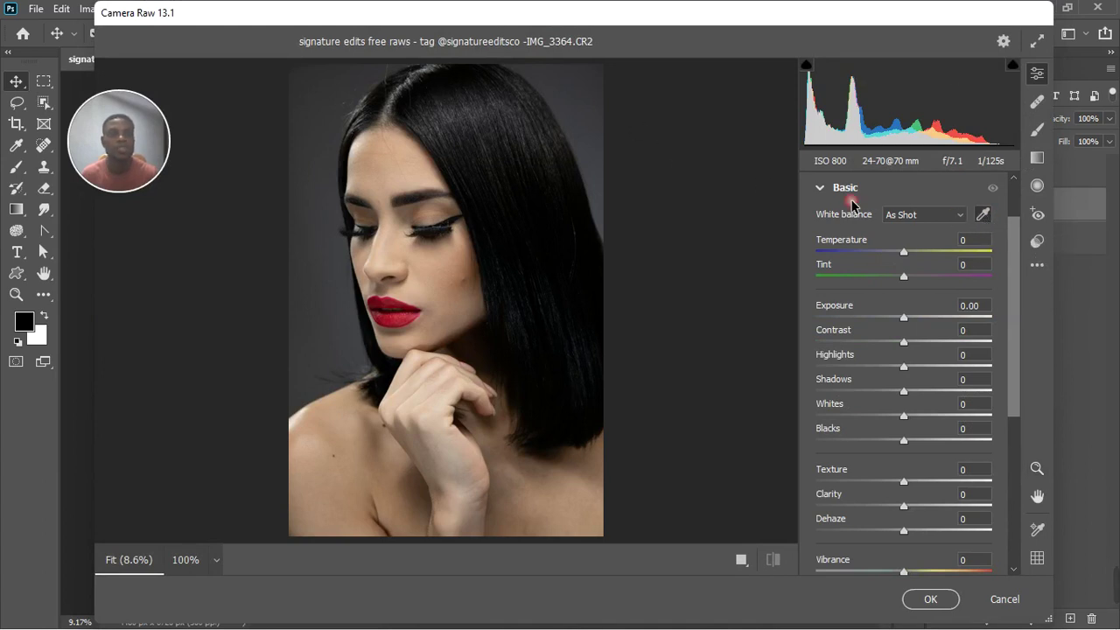
{"action": "left_click", "coordinate": [985, 214]}
{"action": "left_click", "coordinate": [430, 82]}
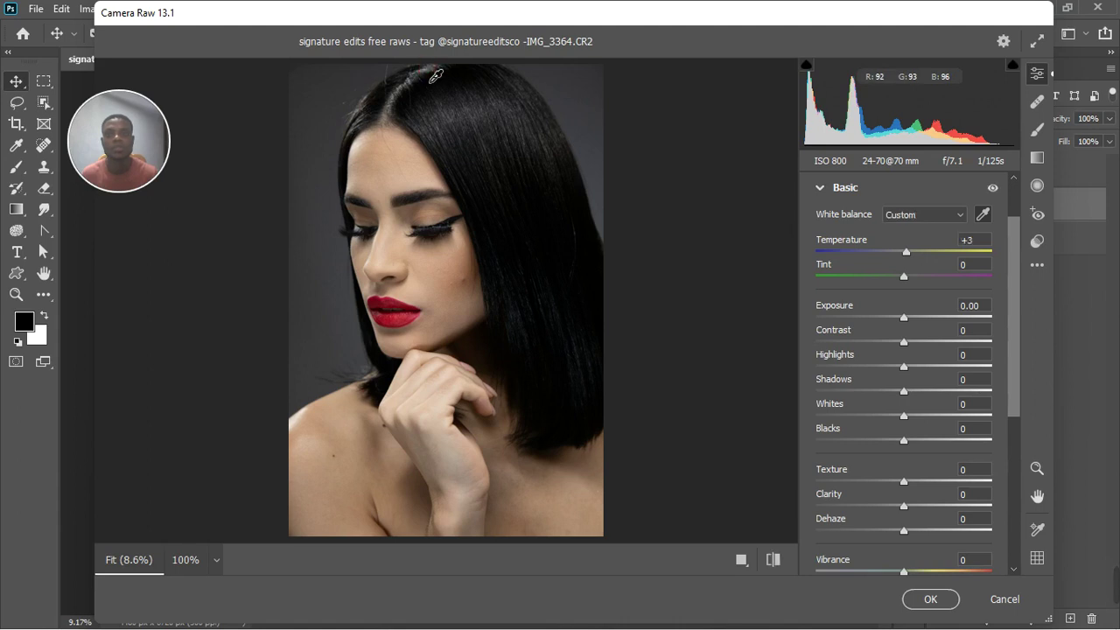
{"action": "left_click", "coordinate": [928, 597]}
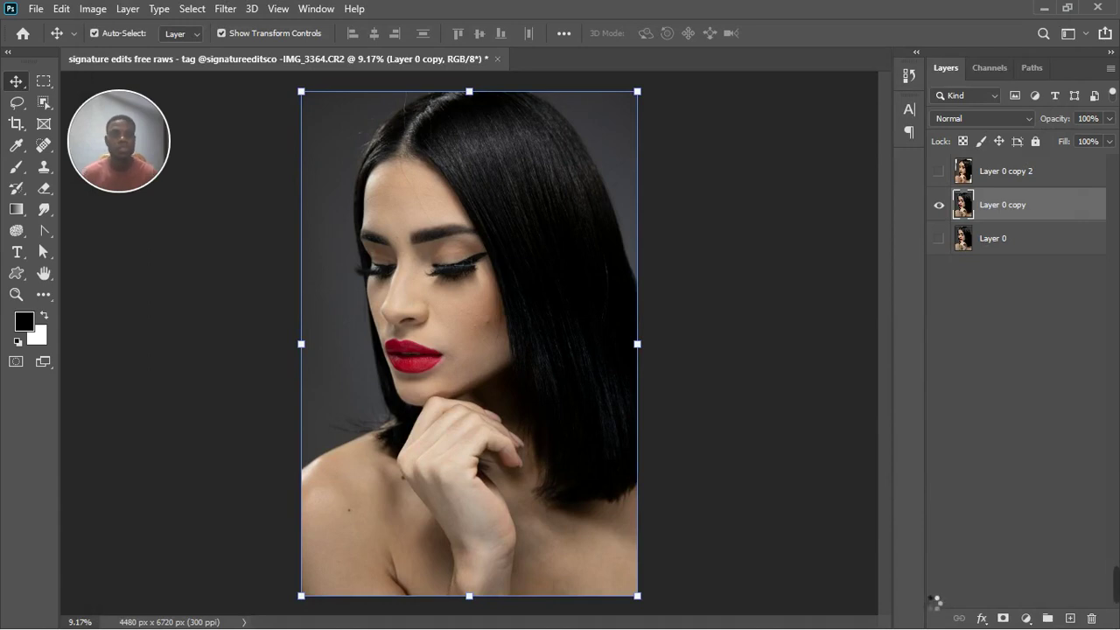
Toggle Layer 0 copy 2 to compare it with the layer below, and leave it visible.
{"action": "left_click", "coordinate": [939, 172]}
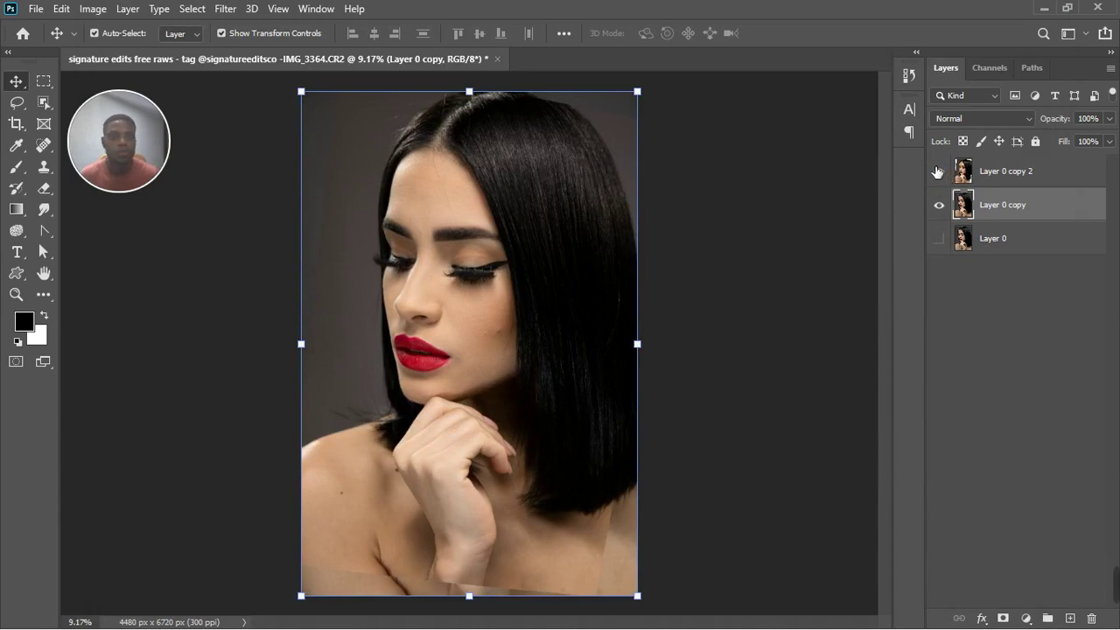
{"action": "left_click", "coordinate": [942, 174]}
{"action": "left_click", "coordinate": [940, 172]}
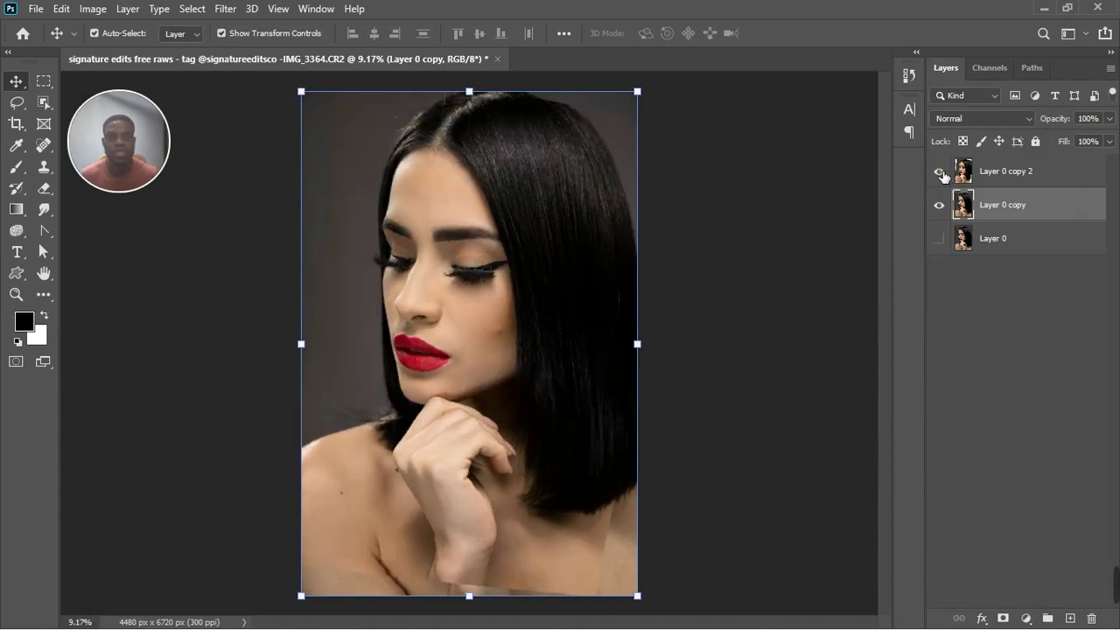
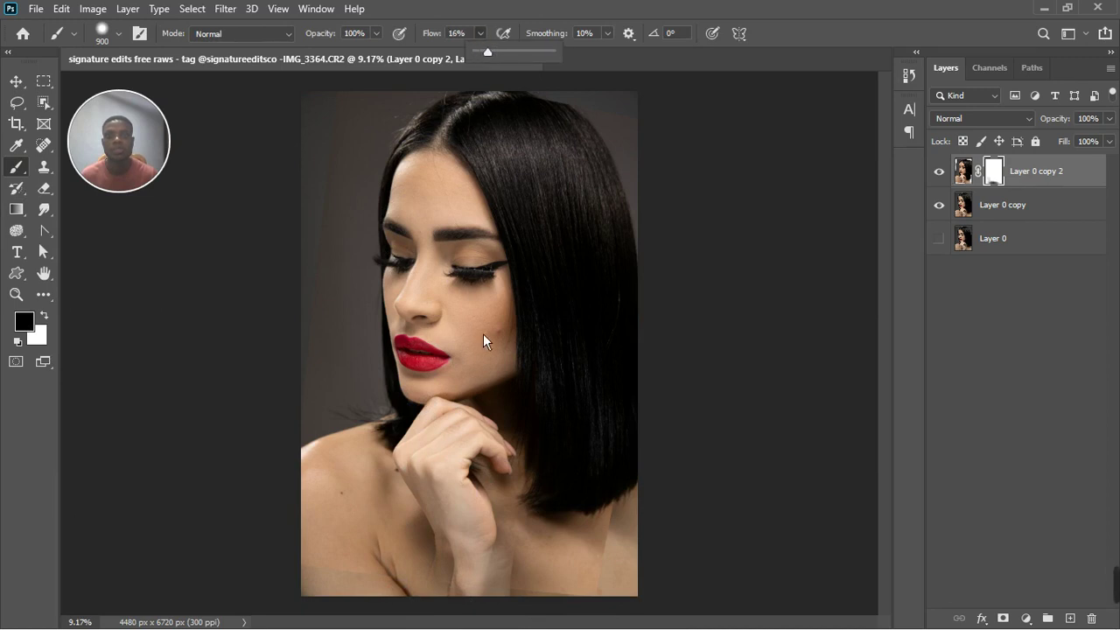
Paint black on the Layer 0 copy 2 mask with a 900 px brush at 16% flow, blending the shoulder and lower edge seams.
{"action": "mouse_move", "coordinate": [375, 580]}
{"action": "left_mouse_down"}
{"action": "mouse_move", "coordinate": [456, 574]}
{"action": "mouse_move", "coordinate": [345, 594]}
{"action": "mouse_move", "coordinate": [541, 607]}
{"action": "mouse_move", "coordinate": [475, 615]}
{"action": "mouse_move", "coordinate": [363, 614]}
{"action": "mouse_move", "coordinate": [581, 588]}
{"action": "mouse_move", "coordinate": [387, 569]}
{"action": "mouse_move", "coordinate": [437, 535]}
{"action": "mouse_move", "coordinate": [506, 524]}
{"action": "mouse_move", "coordinate": [362, 513]}
{"action": "mouse_move", "coordinate": [365, 503]}
{"action": "mouse_move", "coordinate": [390, 516]}
{"action": "mouse_move", "coordinate": [325, 492]}
{"action": "mouse_move", "coordinate": [342, 471]}
{"action": "mouse_move", "coordinate": [368, 511]}
{"action": "mouse_move", "coordinate": [362, 464]}
{"action": "mouse_move", "coordinate": [374, 484]}
{"action": "mouse_move", "coordinate": [382, 466]}
{"action": "mouse_move", "coordinate": [389, 488]}
{"action": "mouse_move", "coordinate": [407, 476]}
{"action": "mouse_move", "coordinate": [363, 458]}
{"action": "mouse_move", "coordinate": [340, 551]}
{"action": "mouse_move", "coordinate": [359, 576]}
{"action": "mouse_move", "coordinate": [378, 529]}
{"action": "mouse_move", "coordinate": [351, 465]}
{"action": "mouse_move", "coordinate": [375, 525]}
{"action": "left_mouse_up"}
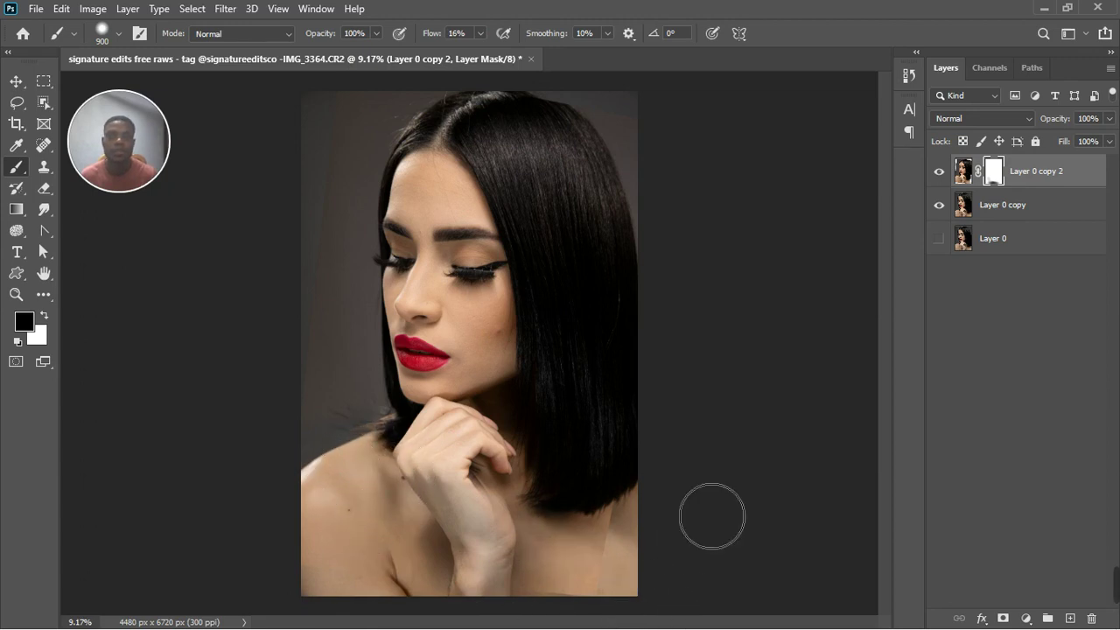
{"action": "mouse_move", "coordinate": [656, 592]}
{"action": "left_mouse_down"}
{"action": "mouse_move", "coordinate": [650, 539]}
{"action": "mouse_move", "coordinate": [575, 578]}
{"action": "mouse_move", "coordinate": [591, 569]}
{"action": "mouse_move", "coordinate": [567, 538]}
{"action": "mouse_move", "coordinate": [527, 562]}
{"action": "mouse_move", "coordinate": [568, 518]}
{"action": "mouse_move", "coordinate": [537, 554]}
{"action": "mouse_move", "coordinate": [555, 466]}
{"action": "mouse_move", "coordinate": [566, 506]}
{"action": "mouse_move", "coordinate": [555, 510]}
{"action": "mouse_move", "coordinate": [545, 472]}
{"action": "mouse_move", "coordinate": [556, 483]}
{"action": "mouse_move", "coordinate": [546, 485]}
{"action": "mouse_move", "coordinate": [564, 479]}
{"action": "mouse_move", "coordinate": [545, 467]}
{"action": "mouse_move", "coordinate": [472, 520]}
{"action": "mouse_move", "coordinate": [406, 496]}
{"action": "mouse_move", "coordinate": [441, 520]}
{"action": "mouse_move", "coordinate": [462, 507]}
{"action": "mouse_move", "coordinate": [476, 520]}
{"action": "mouse_move", "coordinate": [576, 469]}
{"action": "mouse_move", "coordinate": [557, 463]}
{"action": "mouse_move", "coordinate": [541, 479]}
{"action": "mouse_move", "coordinate": [614, 484]}
{"action": "mouse_move", "coordinate": [609, 464]}
{"action": "mouse_move", "coordinate": [533, 482]}
{"action": "mouse_move", "coordinate": [425, 470]}
{"action": "mouse_move", "coordinate": [441, 483]}
{"action": "mouse_move", "coordinate": [376, 462]}
{"action": "mouse_move", "coordinate": [417, 463]}
{"action": "mouse_move", "coordinate": [443, 486]}
{"action": "mouse_move", "coordinate": [375, 458]}
{"action": "mouse_move", "coordinate": [469, 496]}
{"action": "mouse_move", "coordinate": [502, 492]}
{"action": "mouse_move", "coordinate": [551, 456]}
{"action": "mouse_move", "coordinate": [537, 452]}
{"action": "mouse_move", "coordinate": [537, 463]}
{"action": "mouse_move", "coordinate": [508, 473]}
{"action": "mouse_move", "coordinate": [470, 464]}
{"action": "mouse_move", "coordinate": [494, 516]}
{"action": "mouse_move", "coordinate": [552, 504]}
{"action": "mouse_move", "coordinate": [505, 481]}
{"action": "mouse_move", "coordinate": [546, 463]}
{"action": "mouse_move", "coordinate": [615, 465]}
{"action": "mouse_move", "coordinate": [440, 581]}
{"action": "left_mouse_up"}
{"action": "scroll", "coordinate": [461, 506], "scroll_direction": "up", "scroll_amount": 2}
{"action": "scroll", "coordinate": [376, 516], "scroll_direction": "down", "scroll_amount": 5}
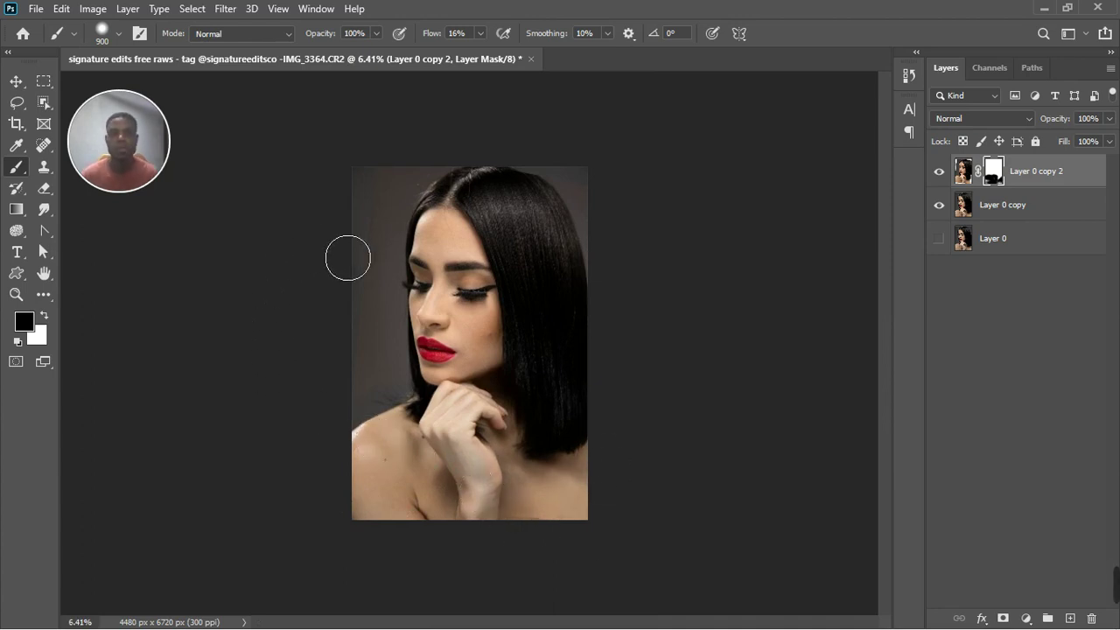
Blend the upper background seam on the mask with a 400 px brush at 3% flow, and compare the result with the layer hidden.
{"action": "key", "text": "bracketleft"}
{"action": "key", "text": "bracketleft"}
{"action": "key", "text": "bracketleft"}
{"action": "key", "text": "bracketleft"}
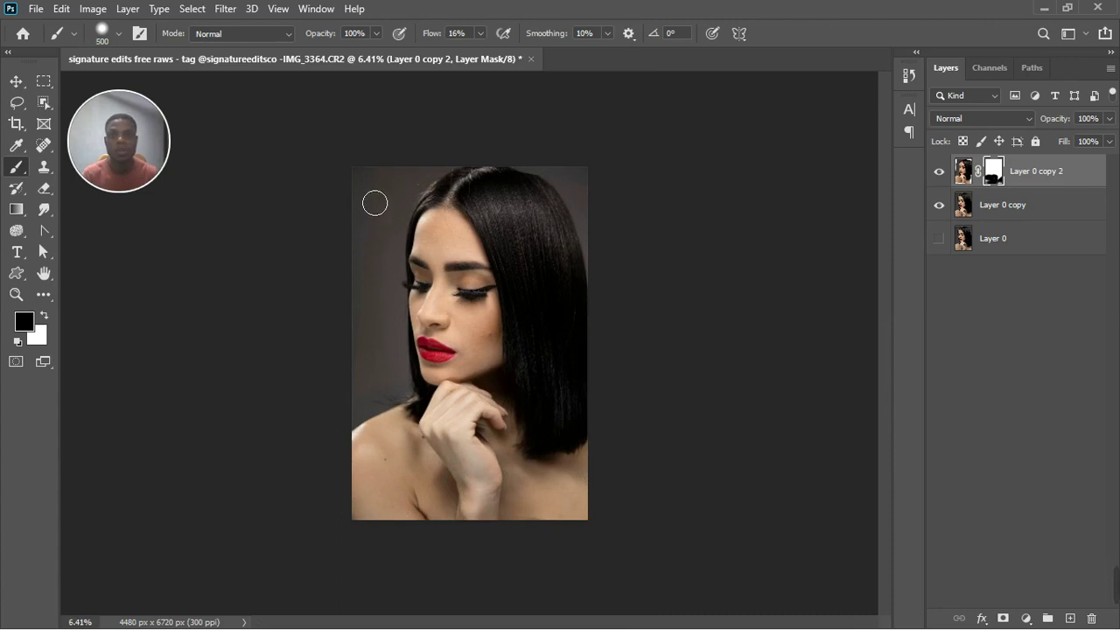
{"action": "left_click", "coordinate": [481, 35]}
{"action": "left_click_drag", "start_coordinate": [471, 53], "coordinate": [470, 53]}
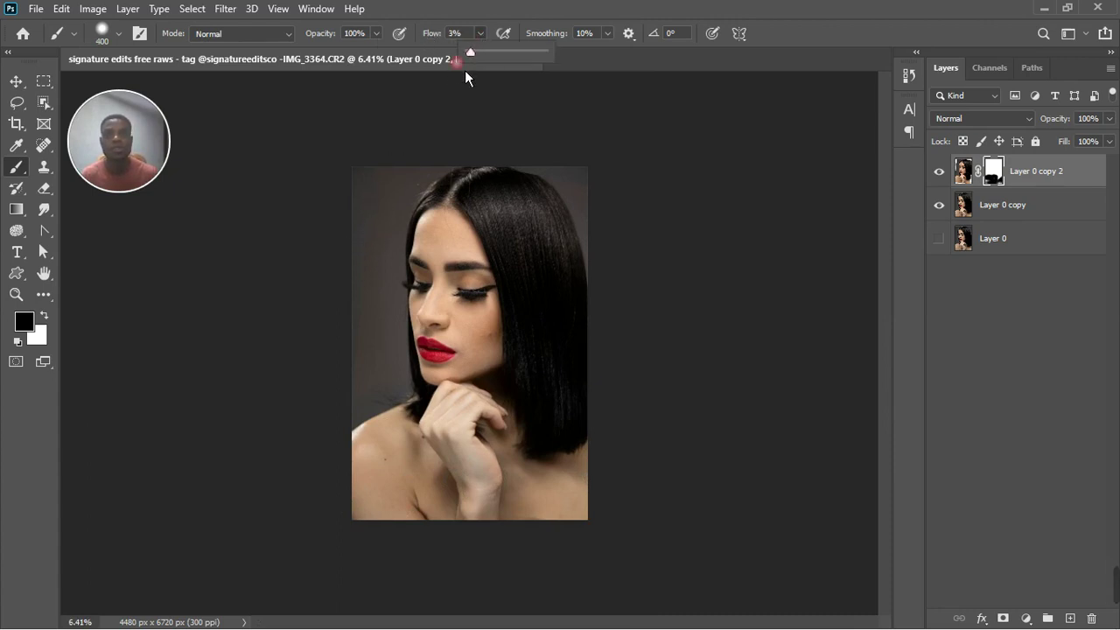
{"action": "key", "text": "ctrl+plus"}
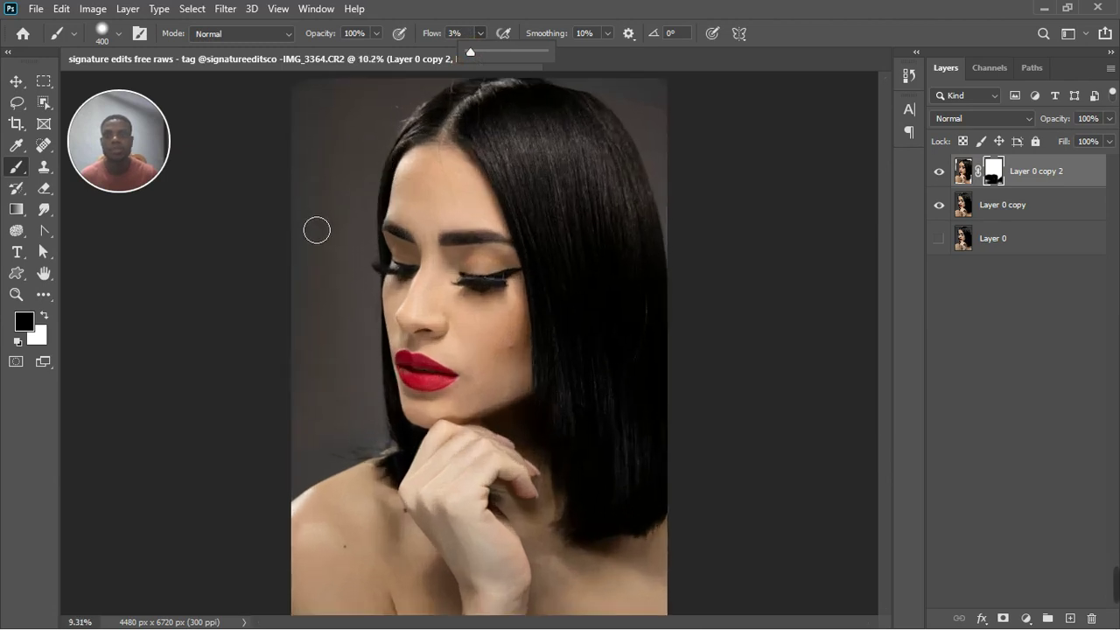
{"action": "scroll", "coordinate": [332, 183], "scroll_direction": "down", "scroll_amount": 1}
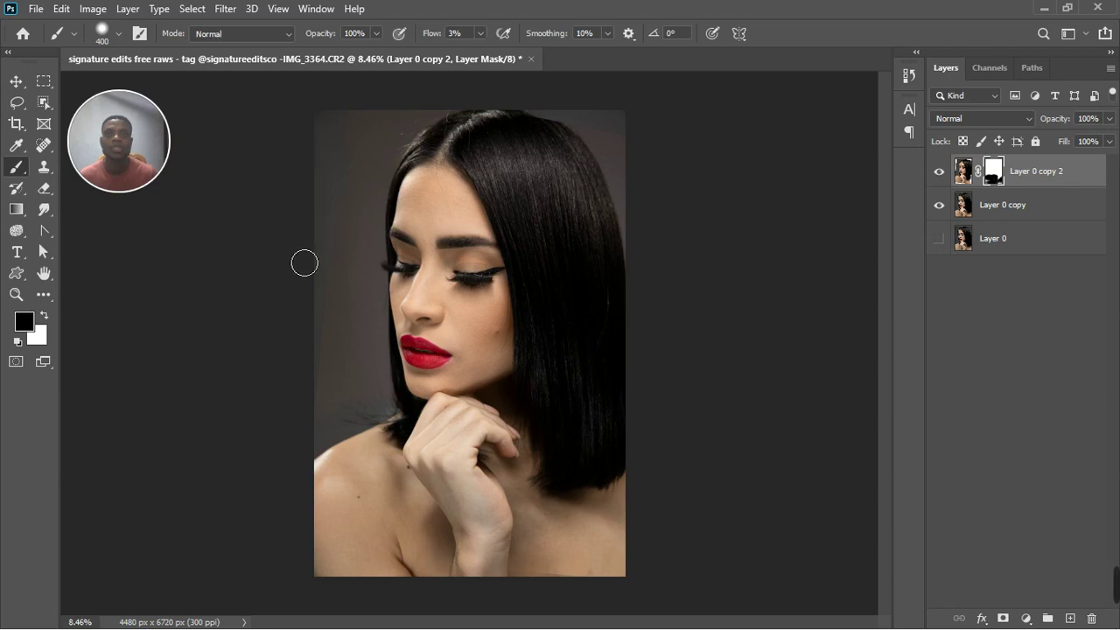
{"action": "left_click", "coordinate": [380, 141]}
{"action": "left_click", "coordinate": [939, 171]}
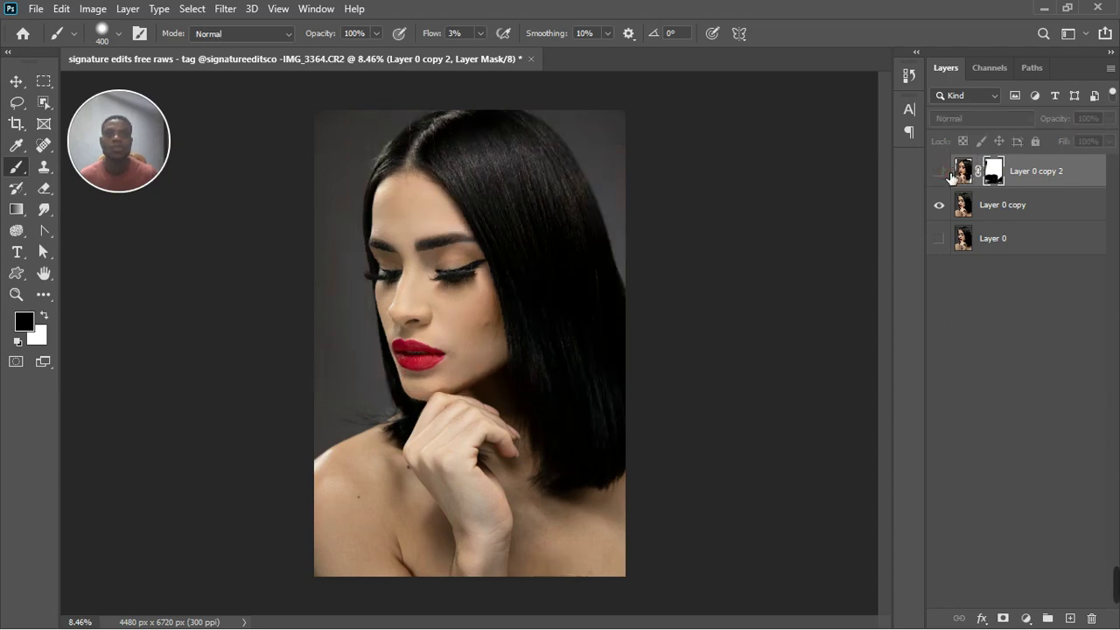
{"action": "left_click", "coordinate": [939, 172]}
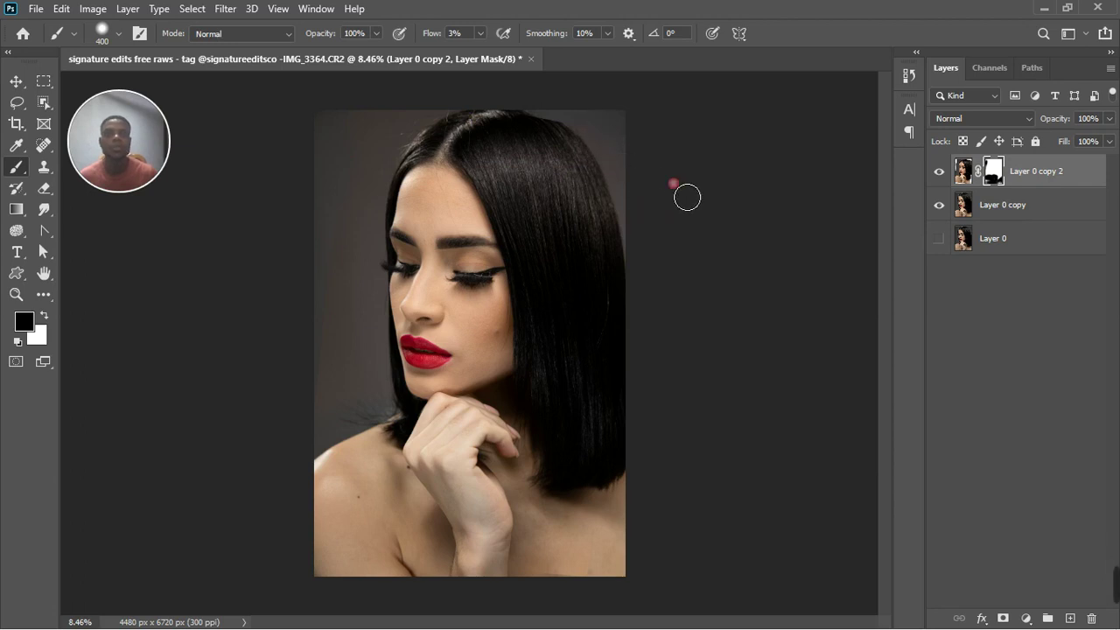
Merge Layer 0 copy 2 and Layer 0 copy into a single layer.
{"action": "left_click", "coordinate": [1039, 215], "text": "shift"}
{"action": "right_click", "coordinate": [1041, 216]}
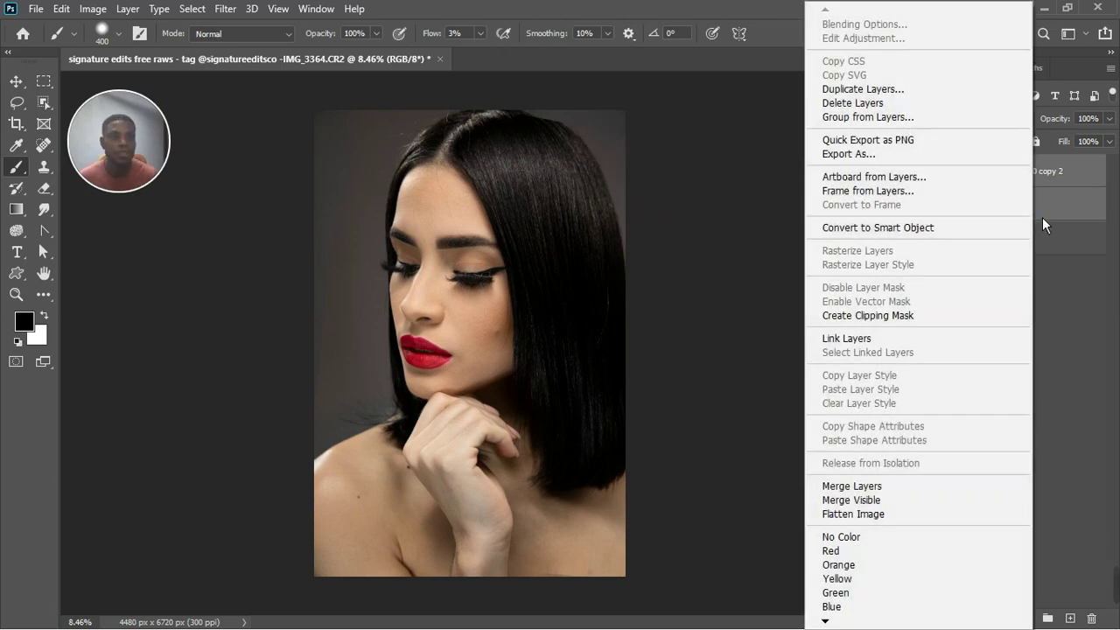
{"action": "left_click", "coordinate": [862, 483]}
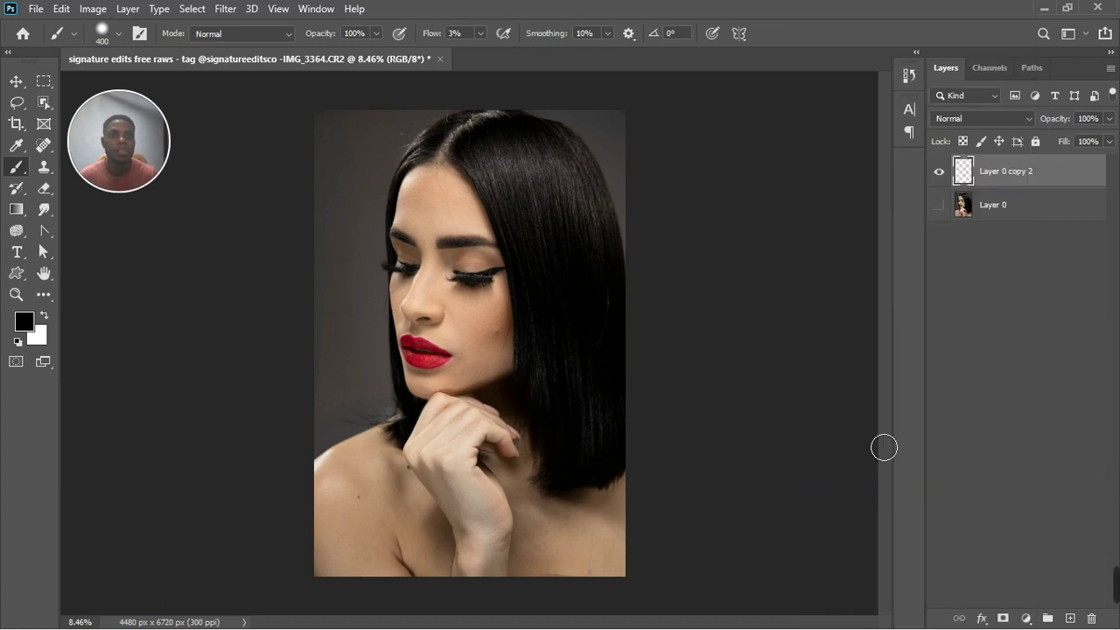
Clone sampled hair texture over the uneven hair edge at the crown, using the Clone Stamp with a 700 px brush.
{"action": "left_click", "coordinate": [44, 168]}
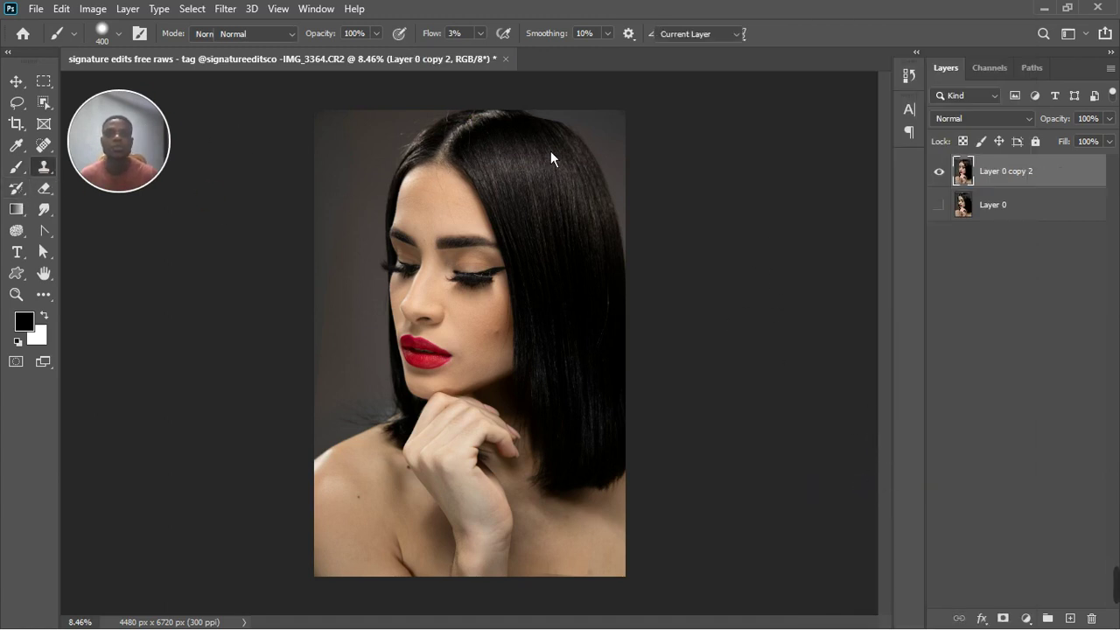
{"action": "scroll", "coordinate": [559, 140], "scroll_direction": "up", "scroll_amount": 1}
{"action": "scroll", "coordinate": [765, 192], "scroll_direction": "up", "scroll_amount": 1}
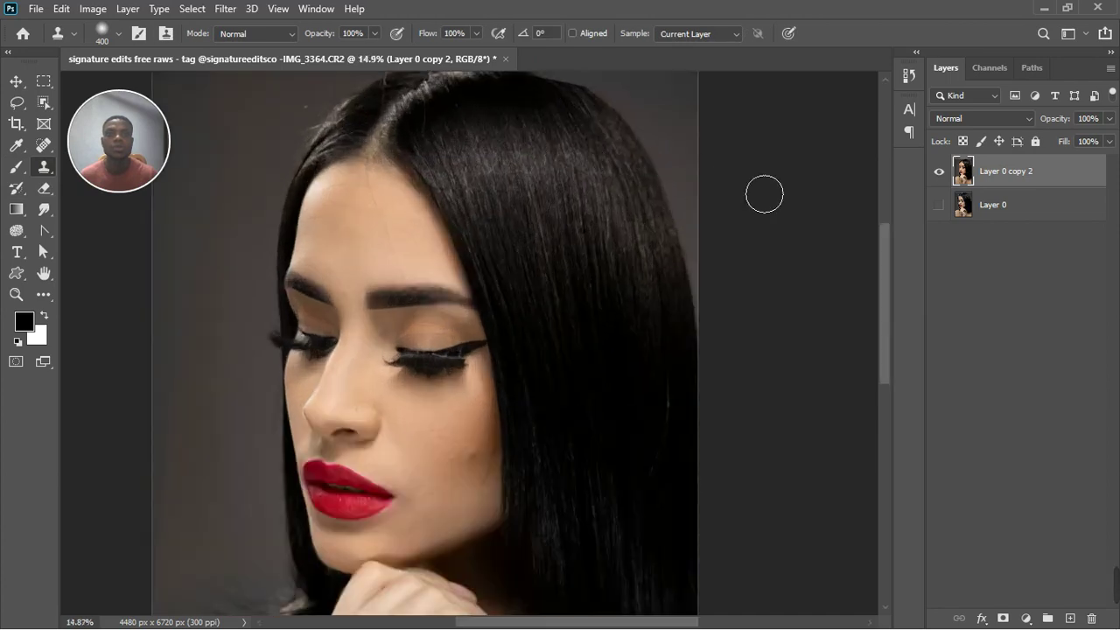
{"action": "left_click_drag", "start_coordinate": [893, 283], "coordinate": [894, 246]}
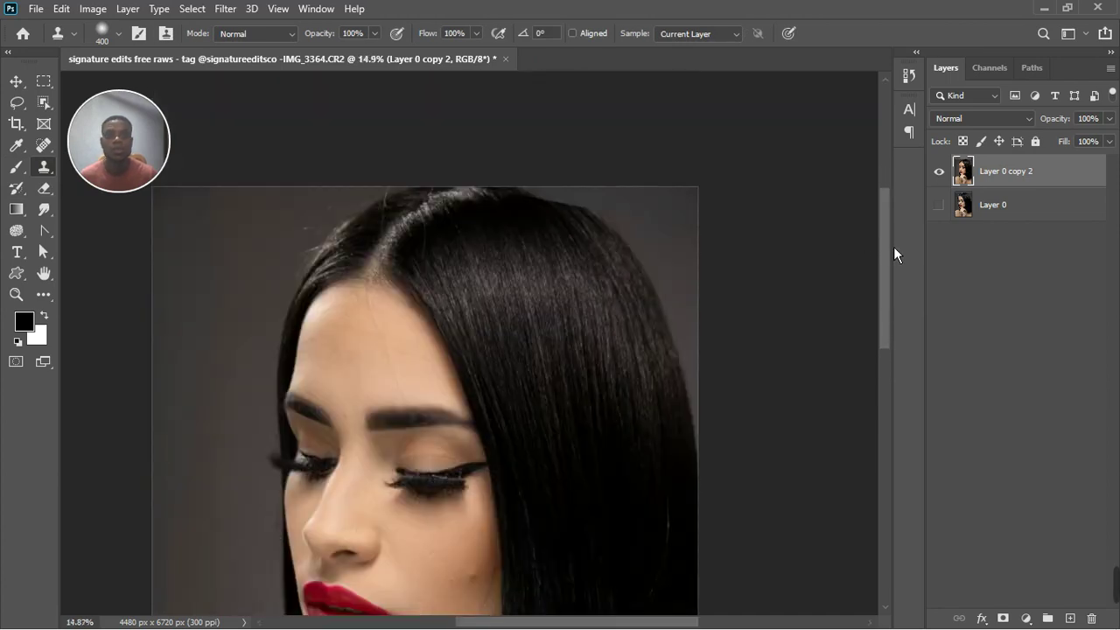
{"action": "key", "text": "bracketright"}
{"action": "key", "text": "bracketright"}
{"action": "key", "text": "bracketright"}
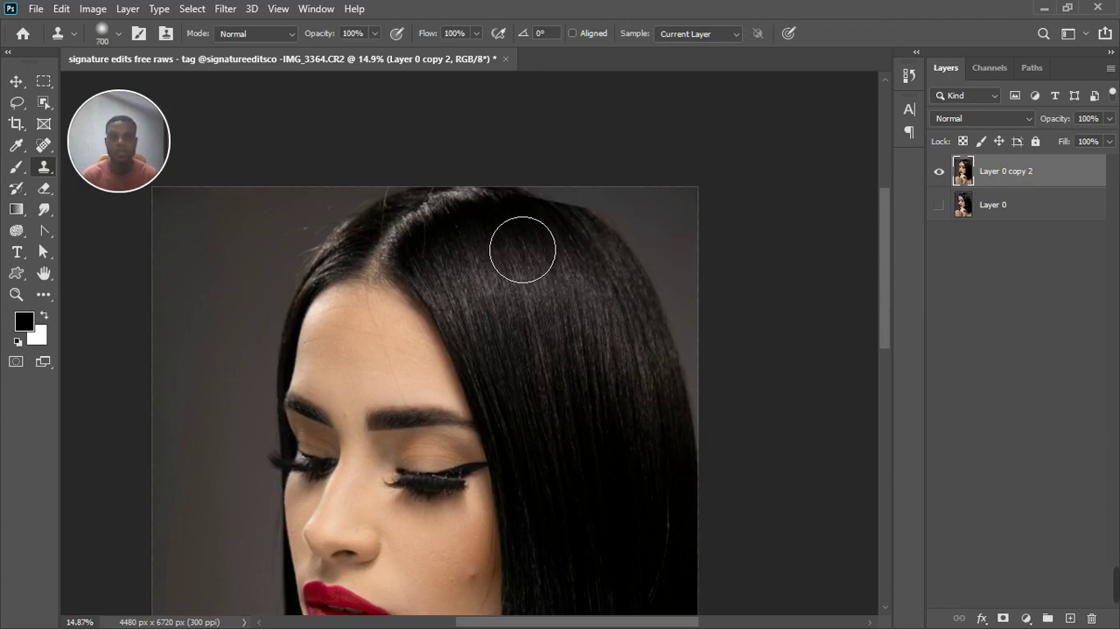
{"action": "left_click", "coordinate": [490, 218], "text": "alt"}
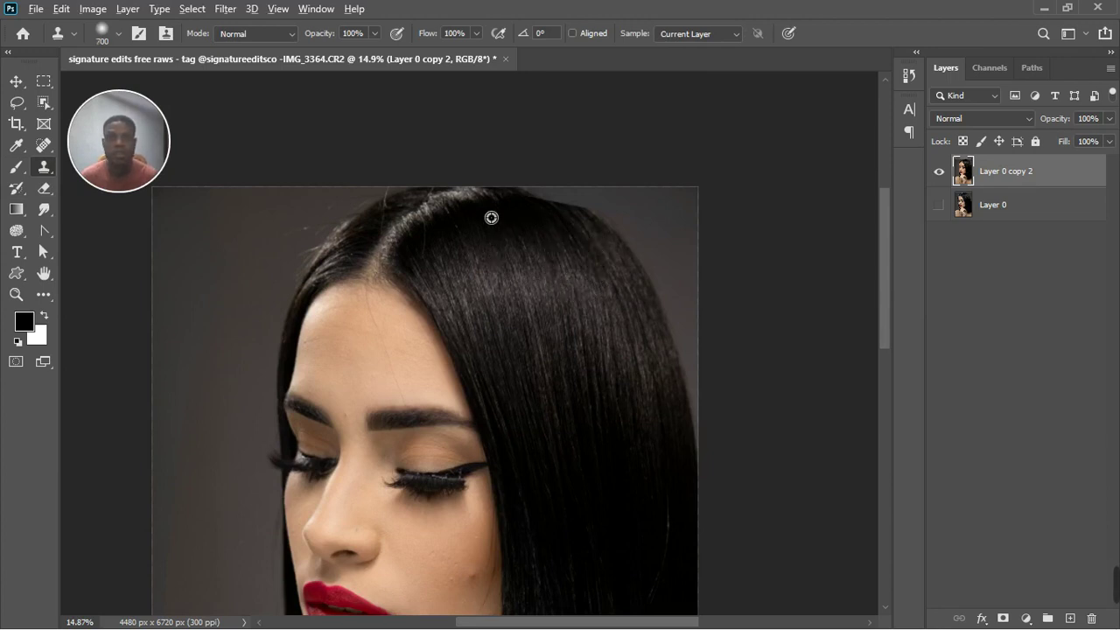
{"action": "mouse_move", "coordinate": [575, 243]}
{"action": "left_mouse_down"}
{"action": "mouse_move", "coordinate": [599, 247]}
{"action": "mouse_move", "coordinate": [515, 380]}
{"action": "mouse_move", "coordinate": [539, 338]}
{"action": "left_mouse_up"}
{"action": "key", "text": "ctrl+z"}
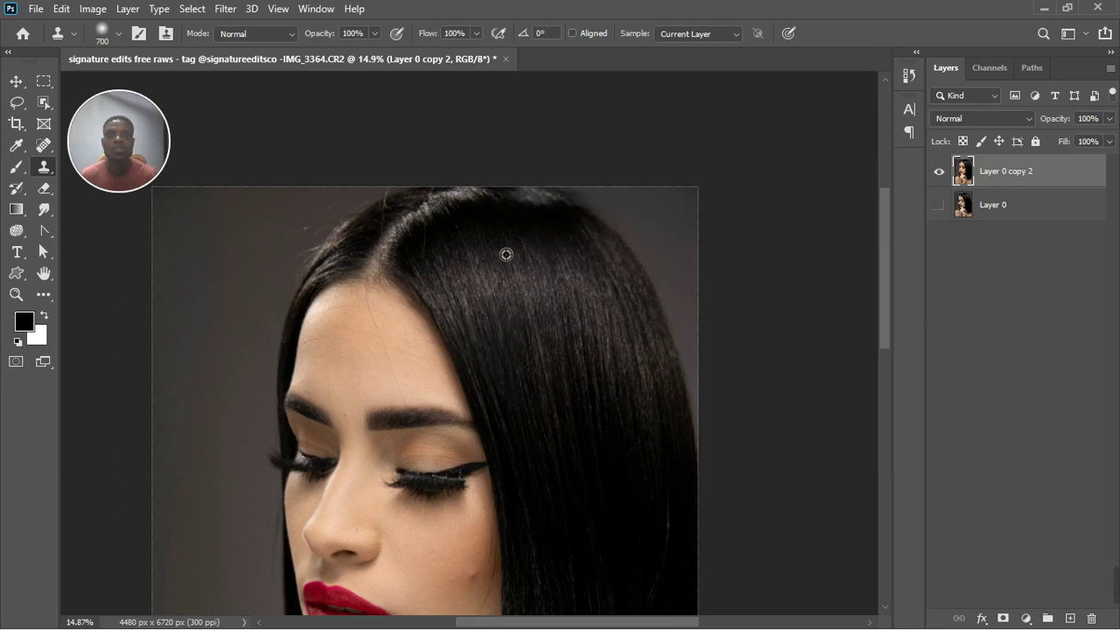
{"action": "left_click", "coordinate": [500, 233], "text": "alt"}
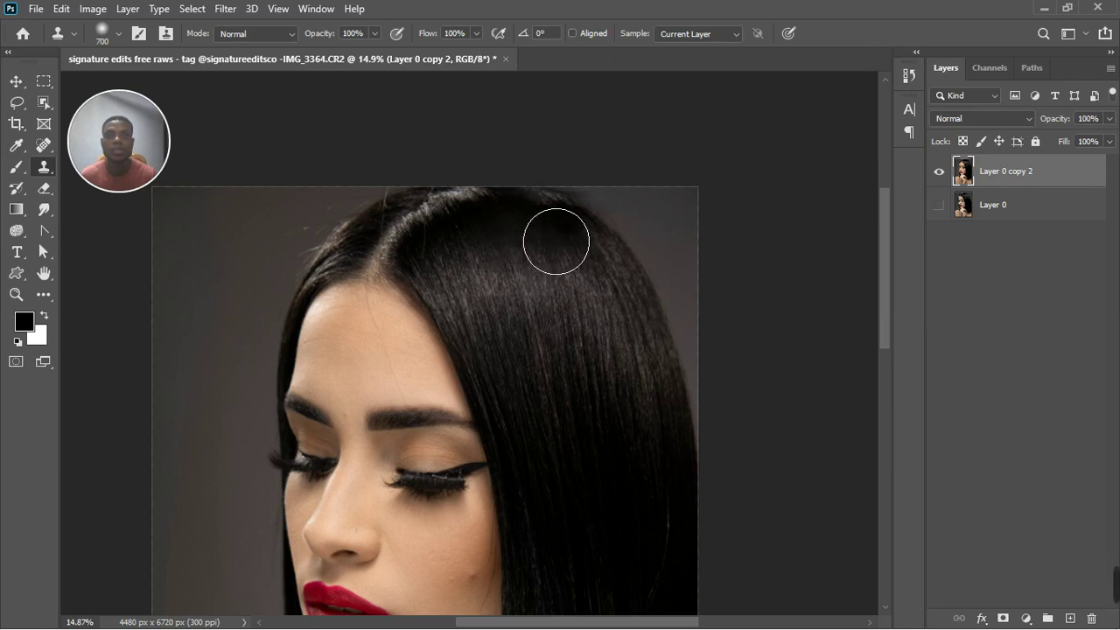
{"action": "mouse_move", "coordinate": [560, 236]}
{"action": "left_mouse_down"}
{"action": "mouse_move", "coordinate": [582, 247]}
{"action": "mouse_move", "coordinate": [630, 318]}
{"action": "mouse_move", "coordinate": [528, 327]}
{"action": "left_mouse_up"}
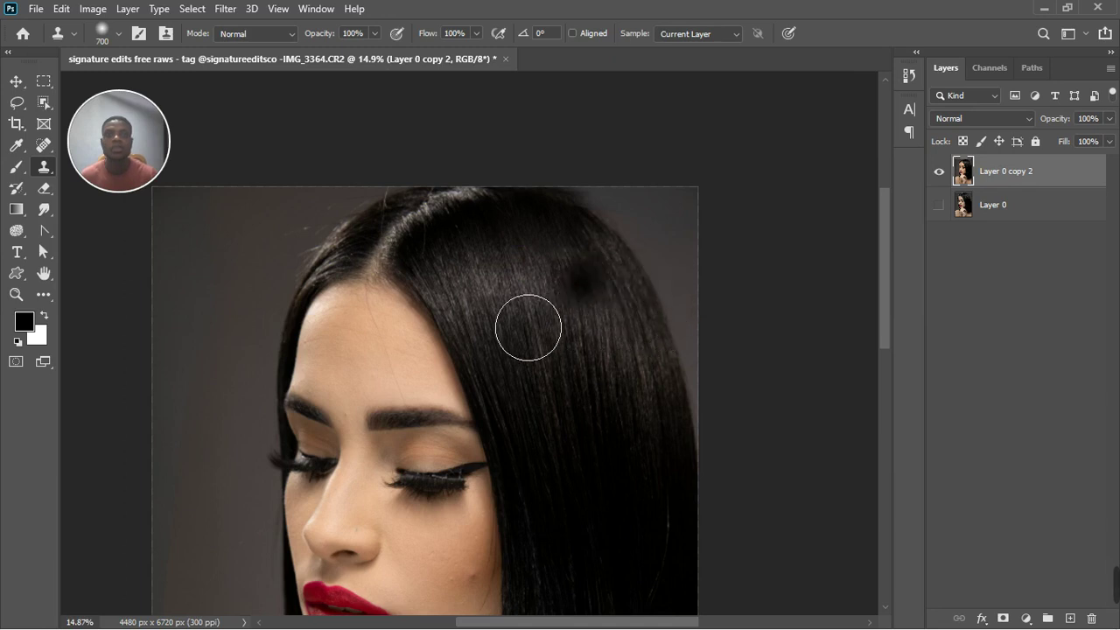
Refine the boundary between the crown hair and the background with a 250 px Clone Stamp brush, and inspect the result.
{"action": "scroll", "coordinate": [490, 298], "scroll_direction": "down", "scroll_amount": 1}
{"action": "left_click_drag", "start_coordinate": [625, 296], "coordinate": [661, 264]}
{"action": "key", "text": "bracketleft"}
{"action": "key", "text": "bracketleft"}
{"action": "key", "text": "bracketleft"}
{"action": "key", "text": "bracketleft"}
{"action": "key", "text": "bracketleft"}
{"action": "key", "text": "bracketleft"}
{"action": "key", "text": "bracketleft"}
{"action": "key", "text": "bracketleft"}
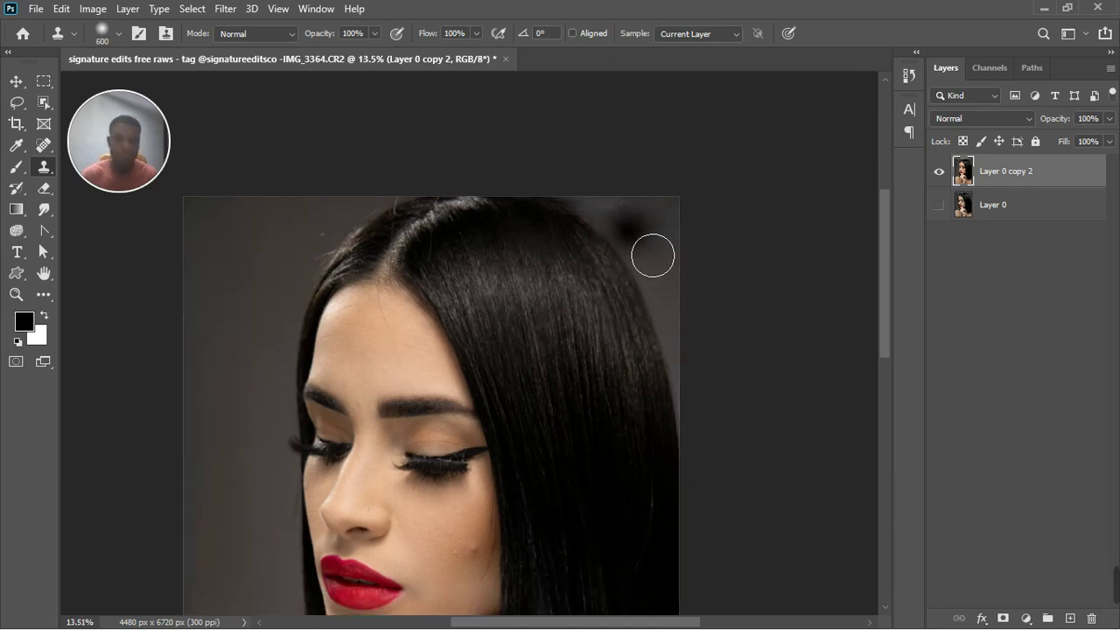
{"action": "left_click", "coordinate": [622, 224]}
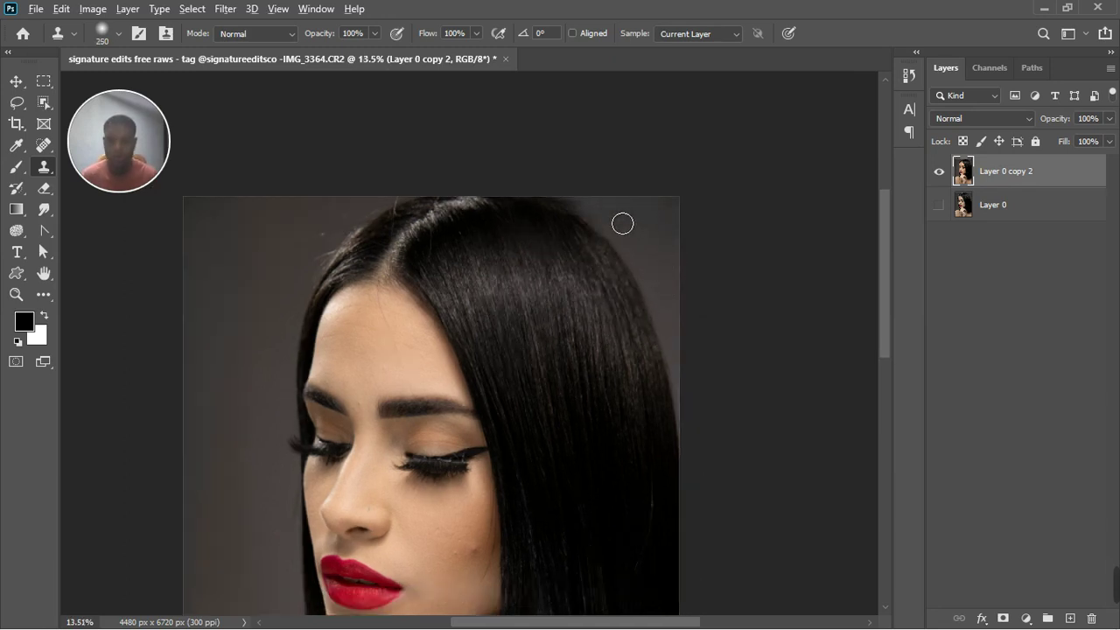
{"action": "left_click_drag", "start_coordinate": [584, 214], "coordinate": [577, 201]}
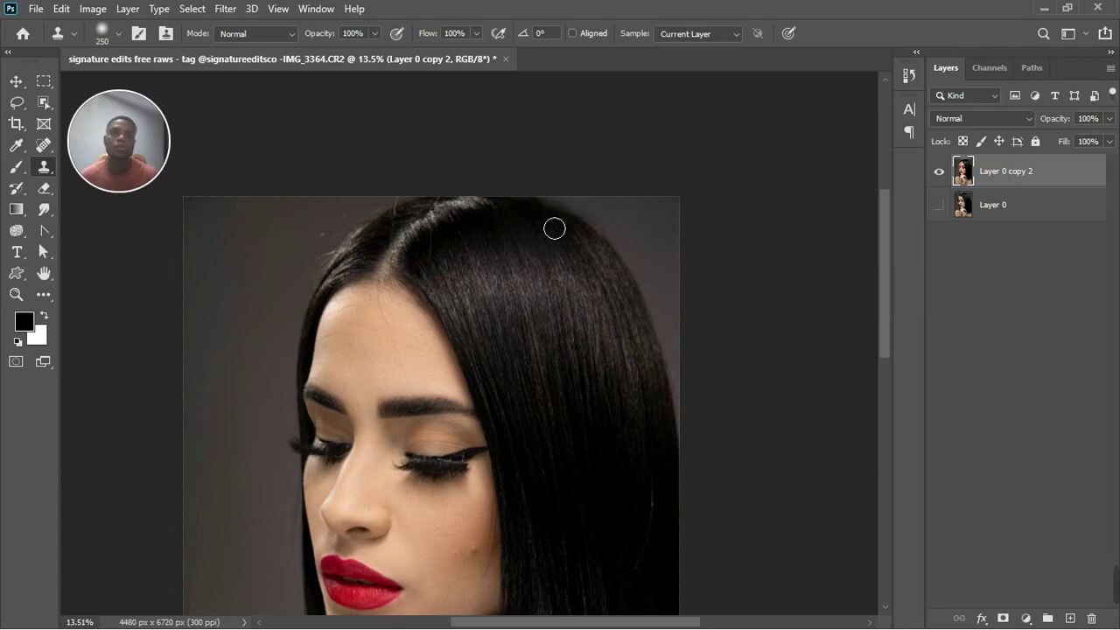
{"action": "scroll", "coordinate": [555, 227], "scroll_direction": "down", "scroll_amount": 3}
{"action": "left_click", "coordinate": [444, 234]}
{"action": "scroll", "coordinate": [531, 181], "scroll_direction": "up", "scroll_amount": 2}
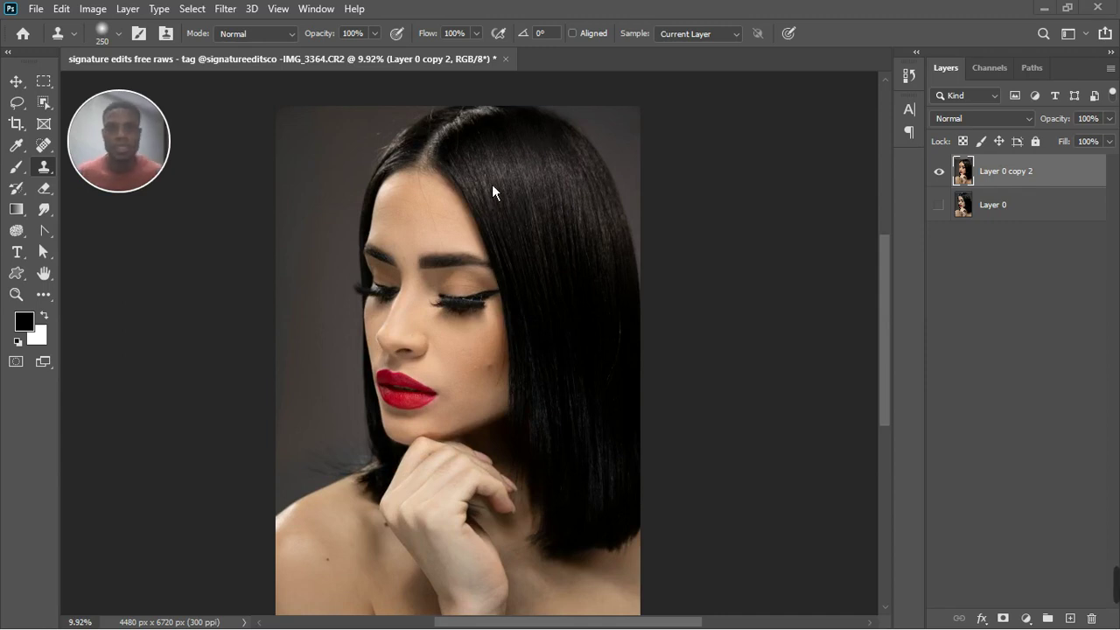
{"action": "scroll", "coordinate": [527, 125], "scroll_direction": "up", "scroll_amount": 4}
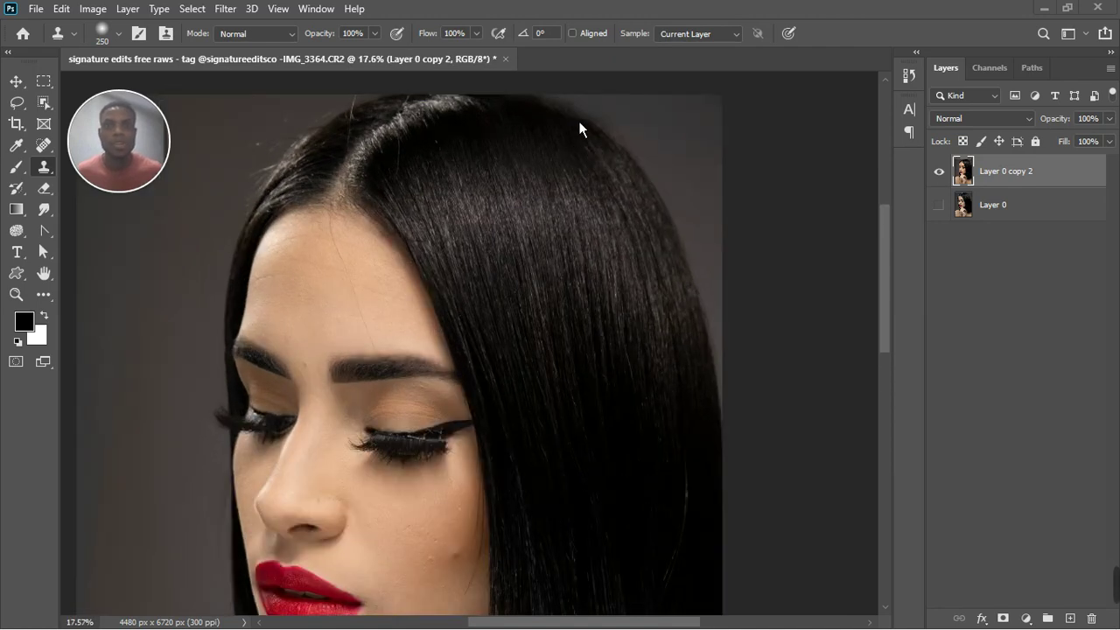
{"action": "scroll", "coordinate": [539, 208], "scroll_direction": "down", "scroll_amount": 3}
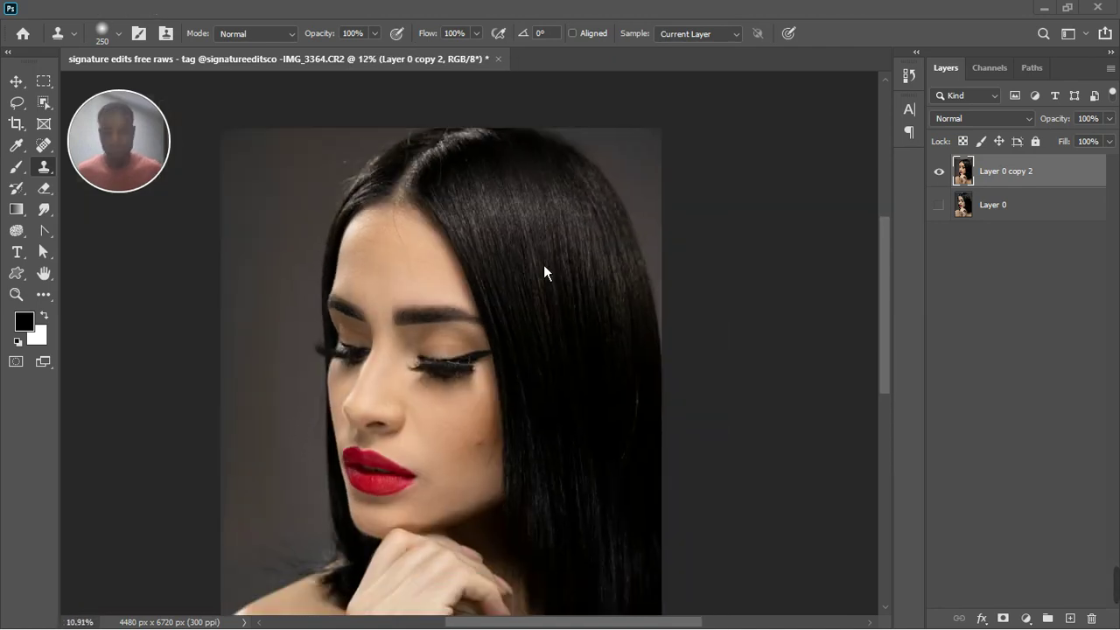
{"action": "scroll", "coordinate": [551, 182], "scroll_direction": "down", "scroll_amount": 2}
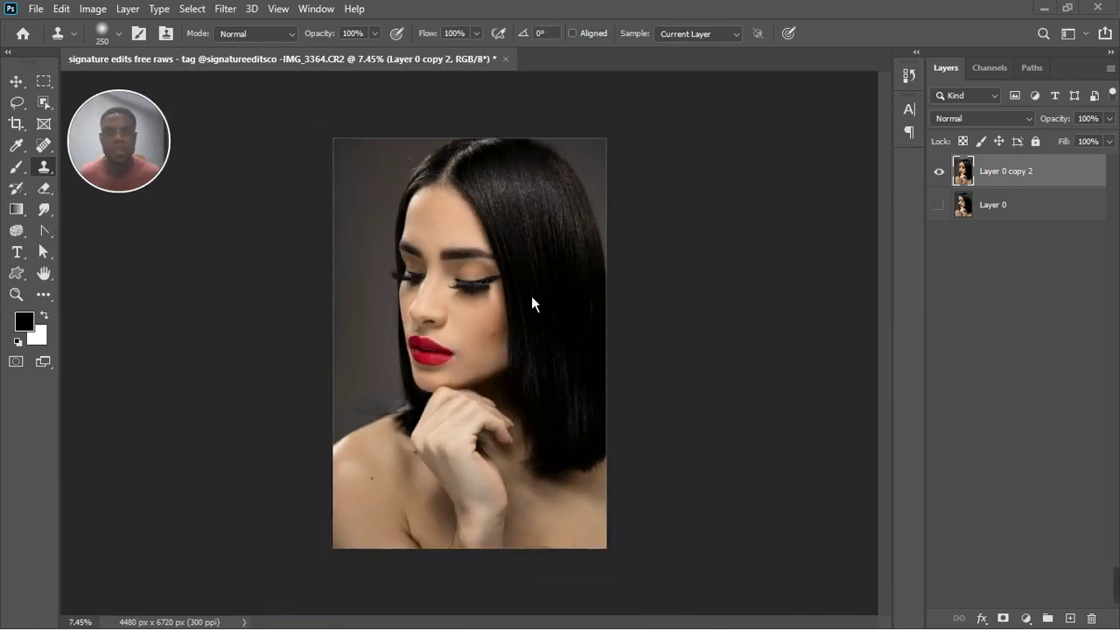
Smooth the background beside the hair on the face side with a 300 px Mixer Brush.
{"action": "left_click", "coordinate": [27, 179]}
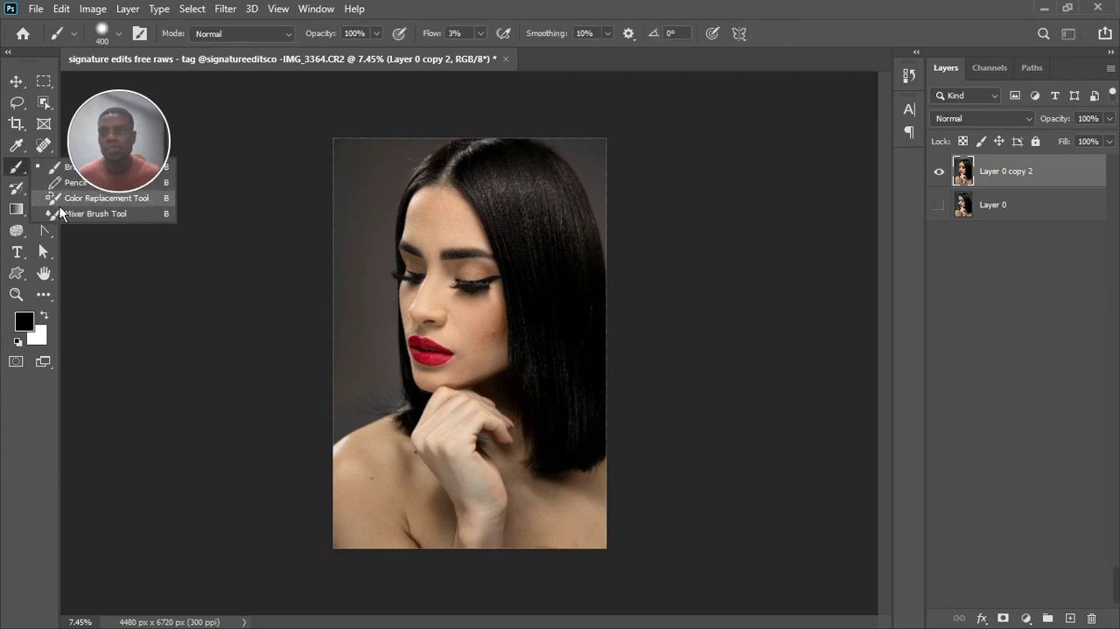
{"action": "left_click", "coordinate": [69, 212]}
{"action": "scroll", "coordinate": [367, 178], "scroll_direction": "up", "scroll_amount": 2}
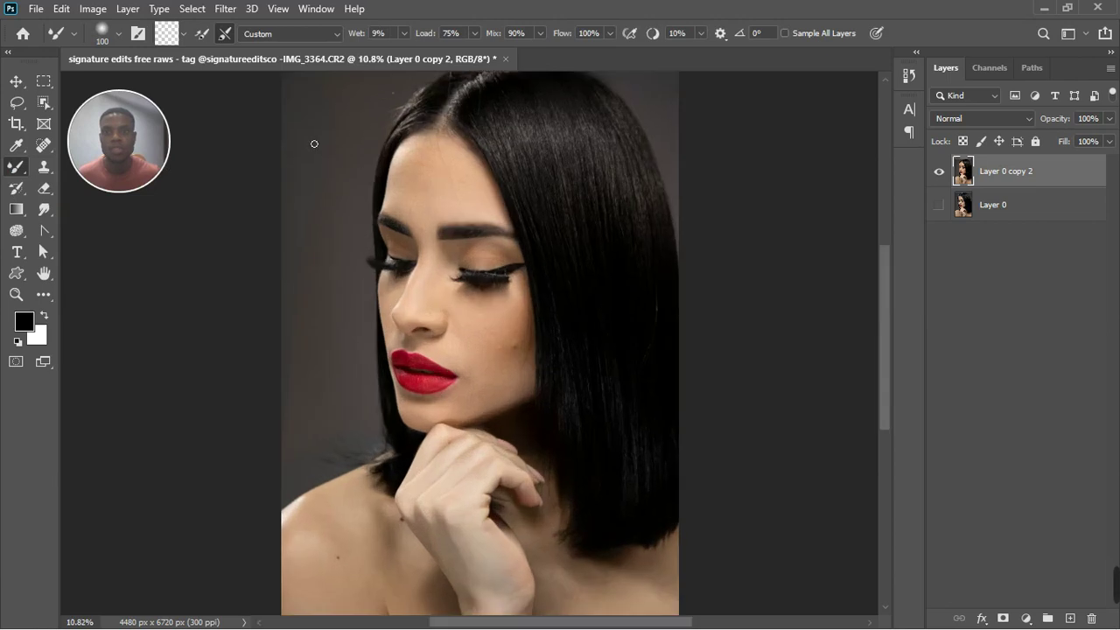
{"action": "scroll", "coordinate": [319, 166], "scroll_direction": "down", "scroll_amount": 1}
{"action": "key", "text": "bracketright"}
{"action": "key", "text": "bracketright"}
{"action": "key", "text": "bracketright"}
{"action": "key", "text": "bracketright"}
{"action": "key", "text": "bracketright"}
{"action": "key", "text": "bracketright"}
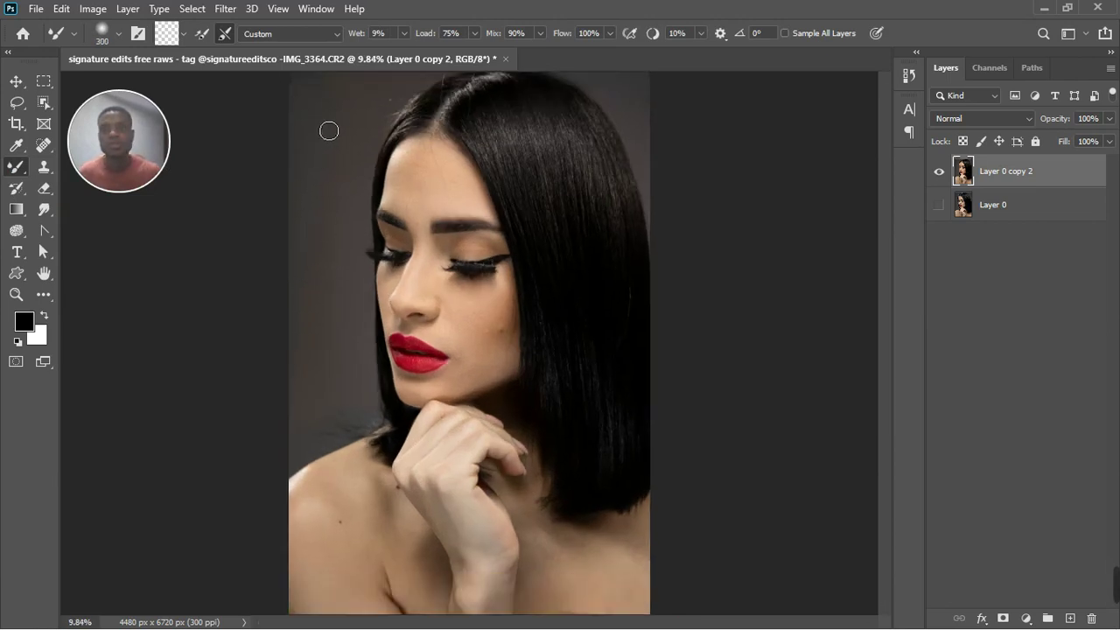
{"action": "left_click", "coordinate": [331, 165]}
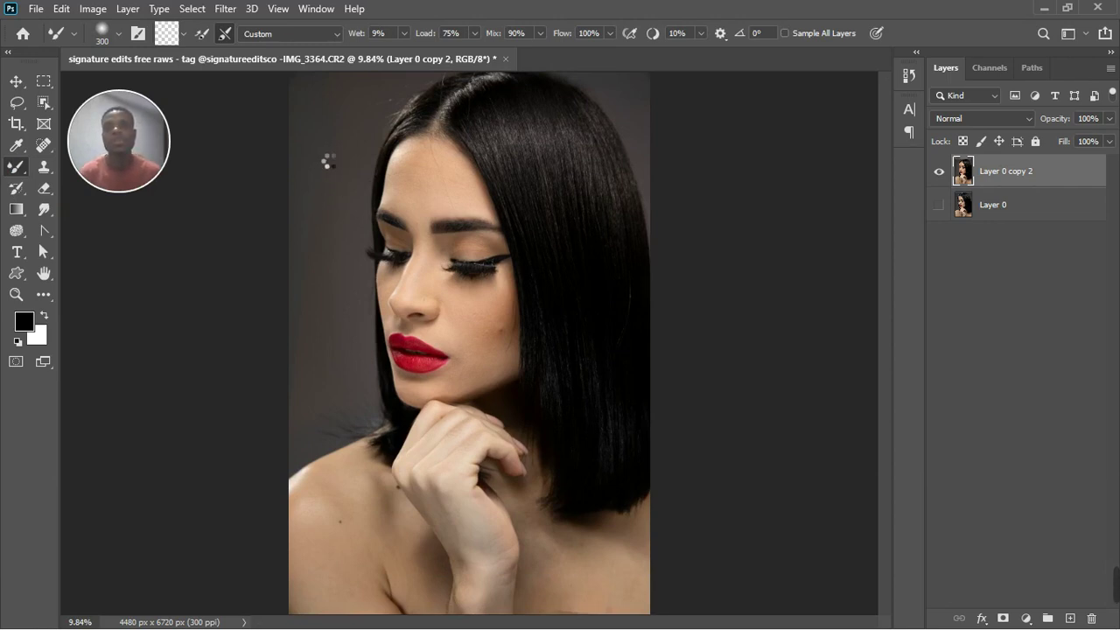
Blend the background tones beside the face with the Mixer Brush enlarged to 1000 px, and check the whole portrait.
{"action": "key", "text": "bracketright"}
{"action": "key", "text": "bracketright"}
{"action": "key", "text": "bracketright"}
{"action": "key", "text": "bracketright"}
{"action": "key", "text": "bracketright"}
{"action": "key", "text": "bracketright"}
{"action": "key", "text": "bracketright"}
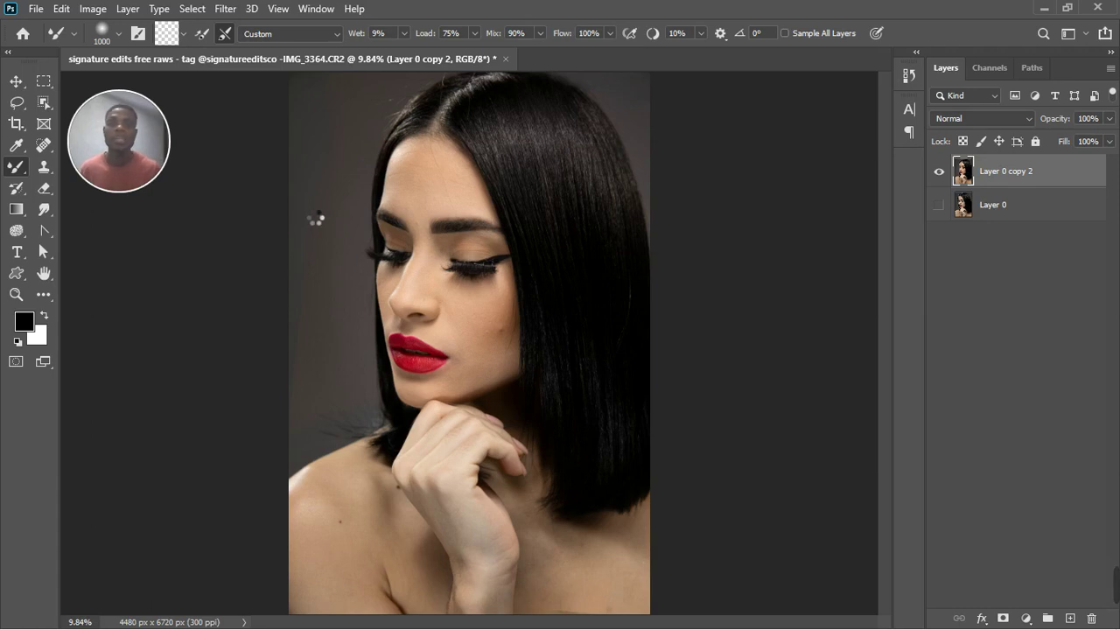
{"action": "scroll", "coordinate": [338, 241], "scroll_direction": "down", "scroll_amount": 2}
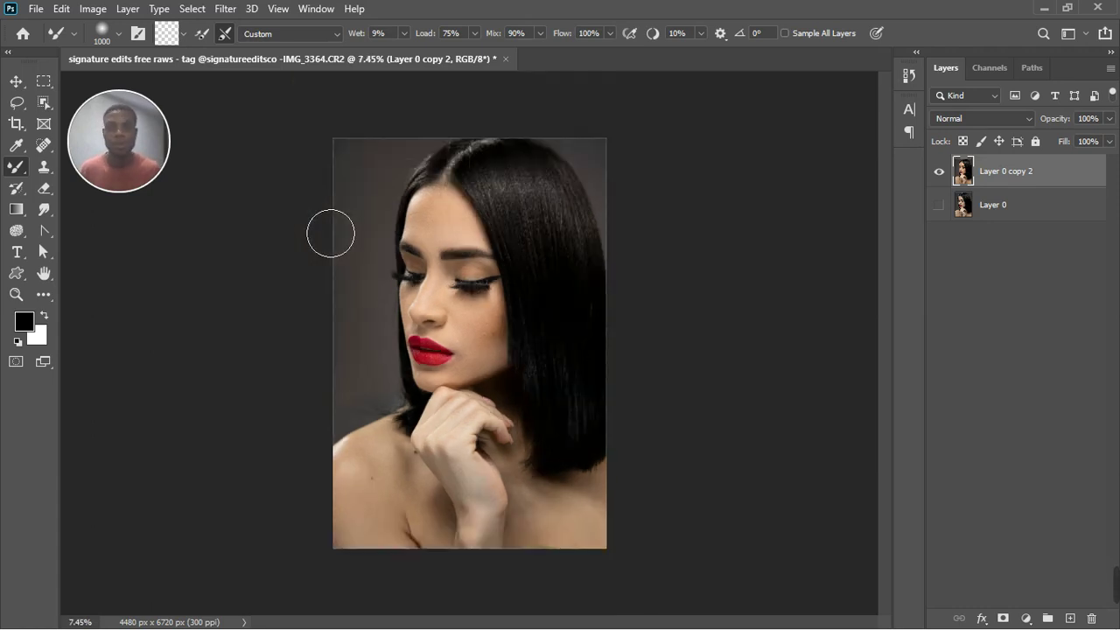
{"action": "scroll", "coordinate": [613, 315], "scroll_direction": "up", "scroll_amount": 1}
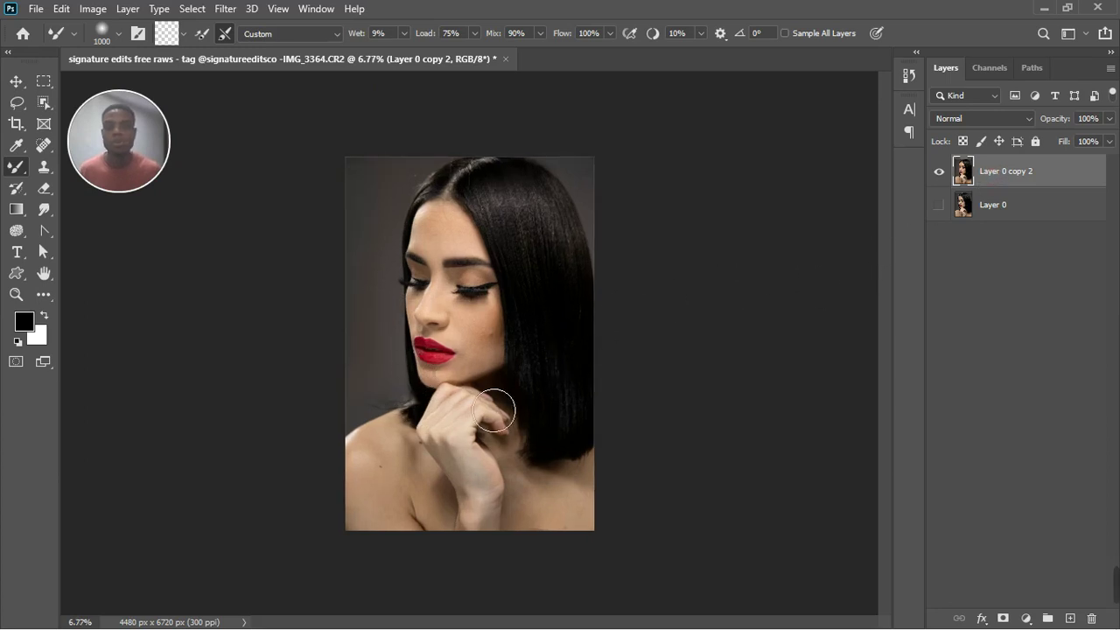
{"action": "scroll", "coordinate": [498, 407], "scroll_direction": "up", "scroll_amount": 2}
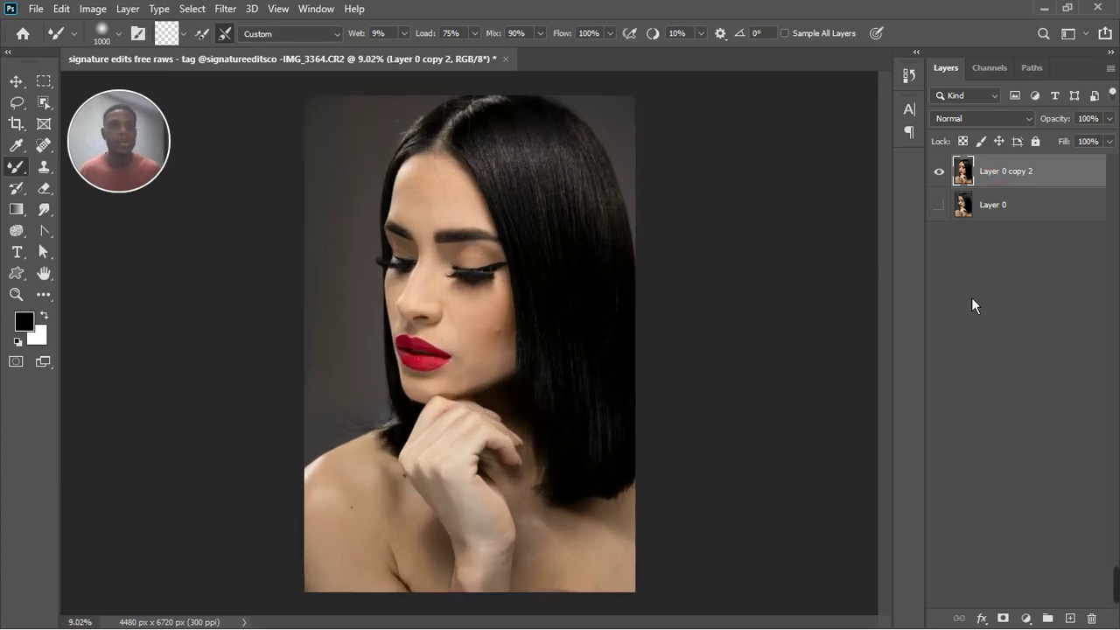
Add a Hue/Saturation adjustment layer, target the reds by sampling the cheek, and set the hue to +106.
{"action": "left_click", "coordinate": [1028, 618]}
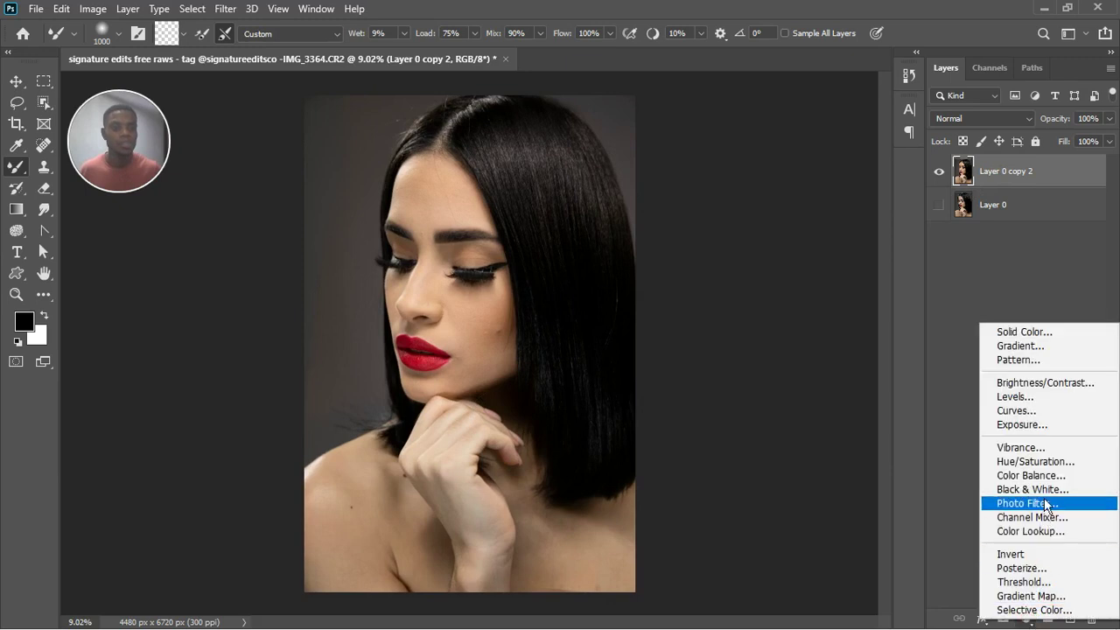
{"action": "left_click", "coordinate": [1023, 463]}
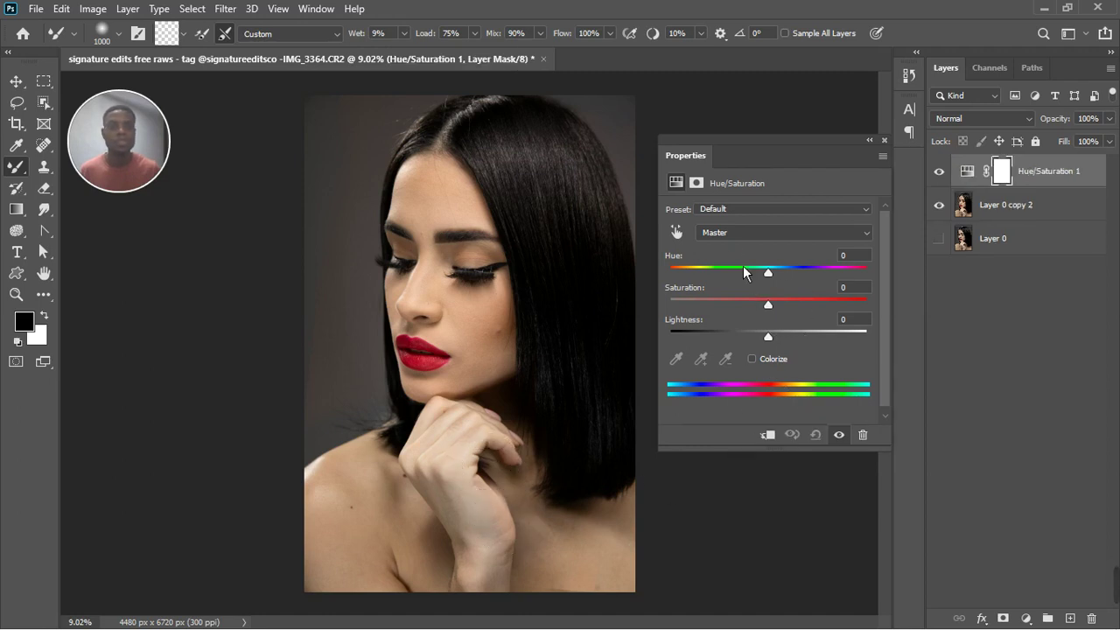
{"action": "left_click", "coordinate": [678, 232]}
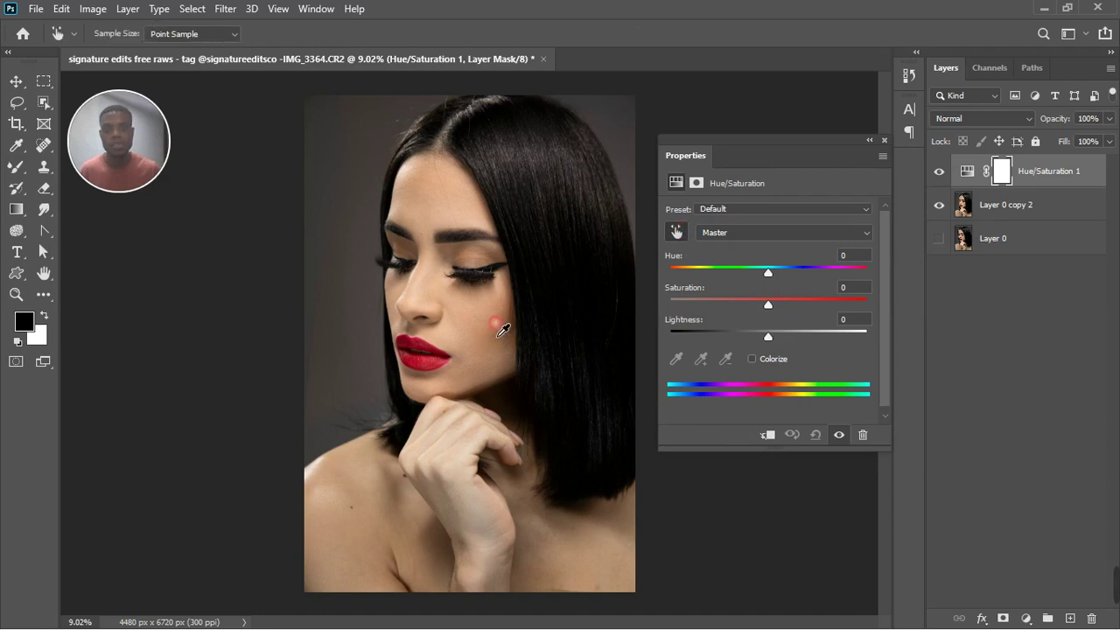
{"action": "left_click", "coordinate": [505, 330]}
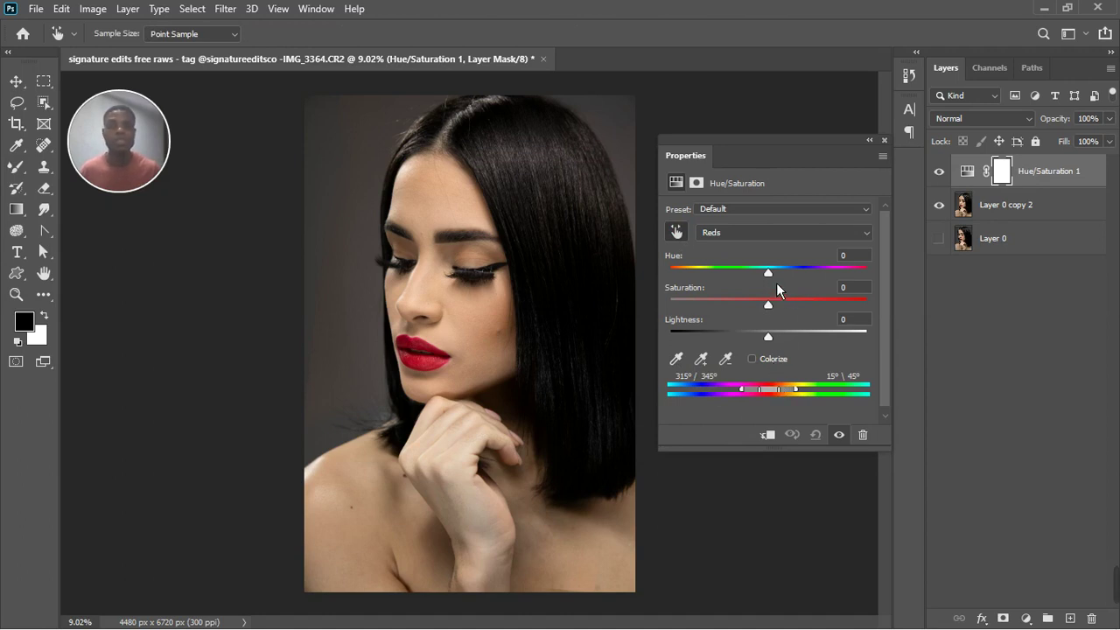
{"action": "left_click_drag", "start_coordinate": [776, 282], "coordinate": [846, 279]}
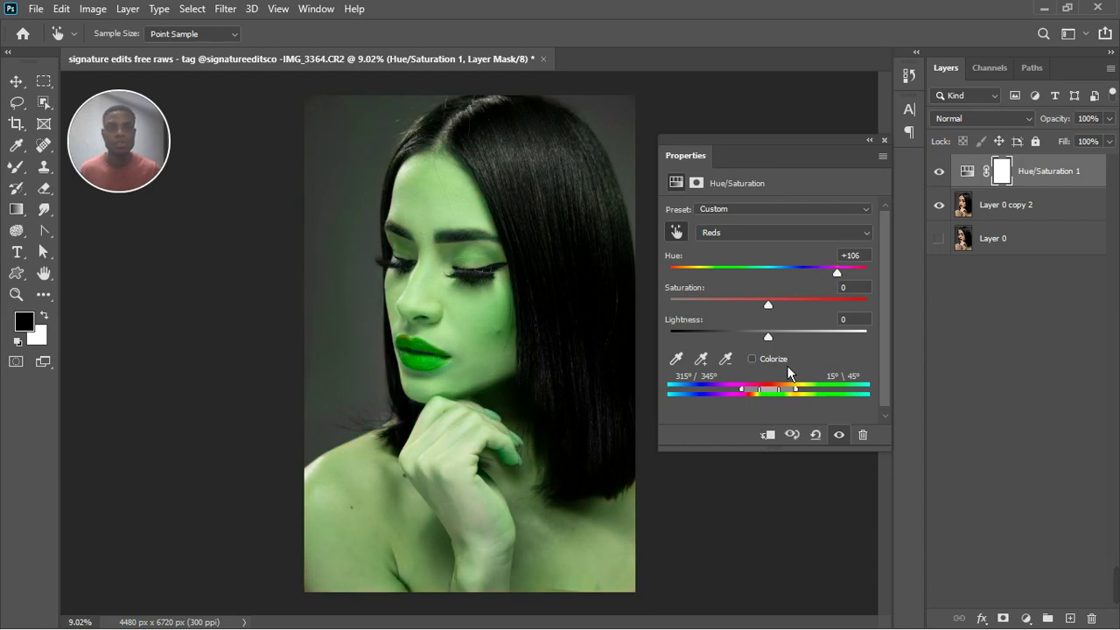
Shift the adjustment's affected color range to 20°/39° and 71°\100°, comparing the skin with the Hue/Saturation layer hidden and shown.
{"action": "left_click_drag", "start_coordinate": [779, 401], "coordinate": [808, 399]}
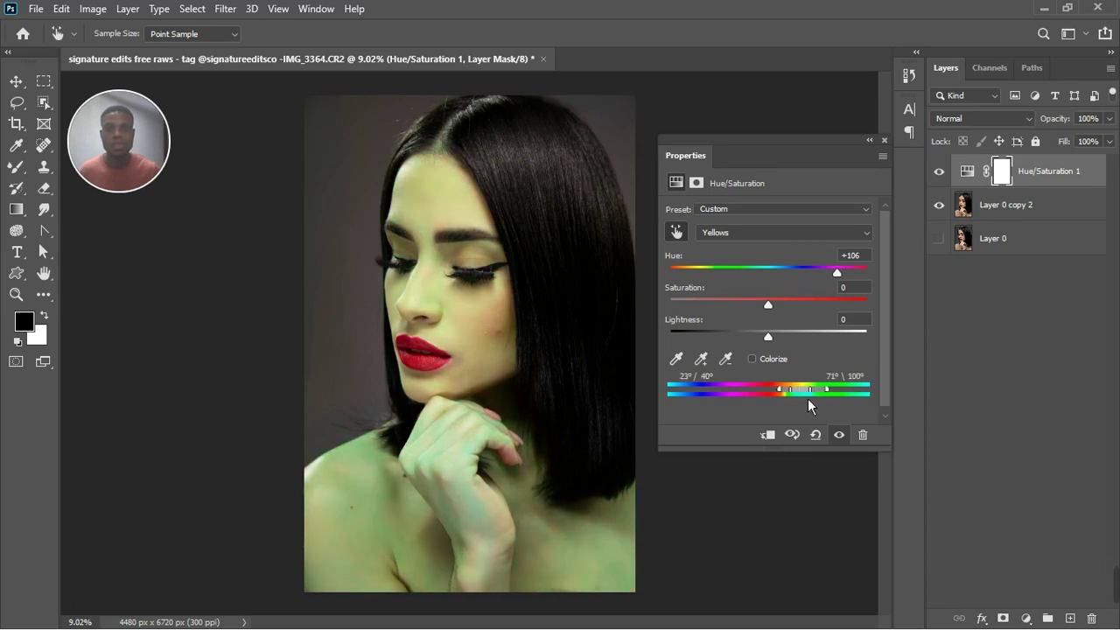
{"action": "left_click", "coordinate": [839, 435]}
{"action": "left_click", "coordinate": [845, 435]}
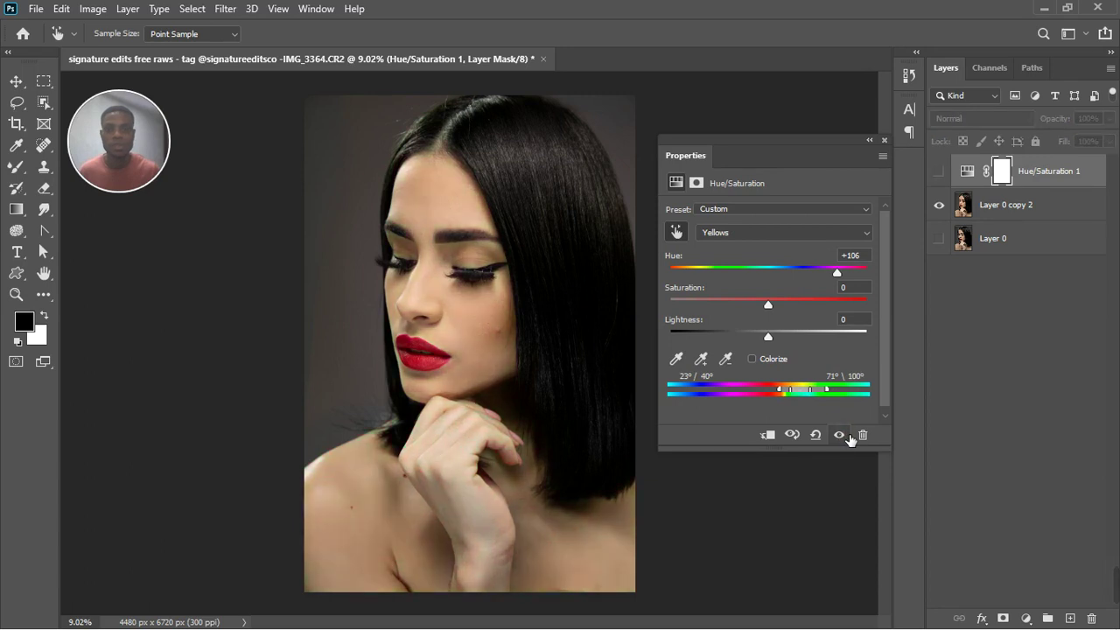
{"action": "scroll", "coordinate": [496, 405], "scroll_direction": "up", "scroll_amount": 1}
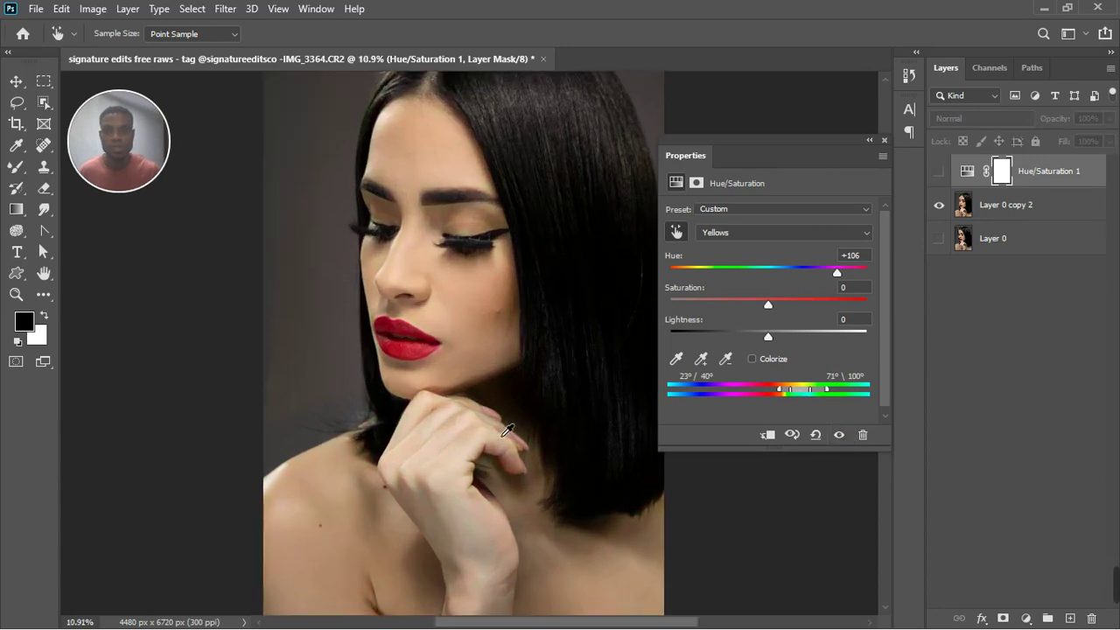
{"action": "left_click", "coordinate": [845, 439]}
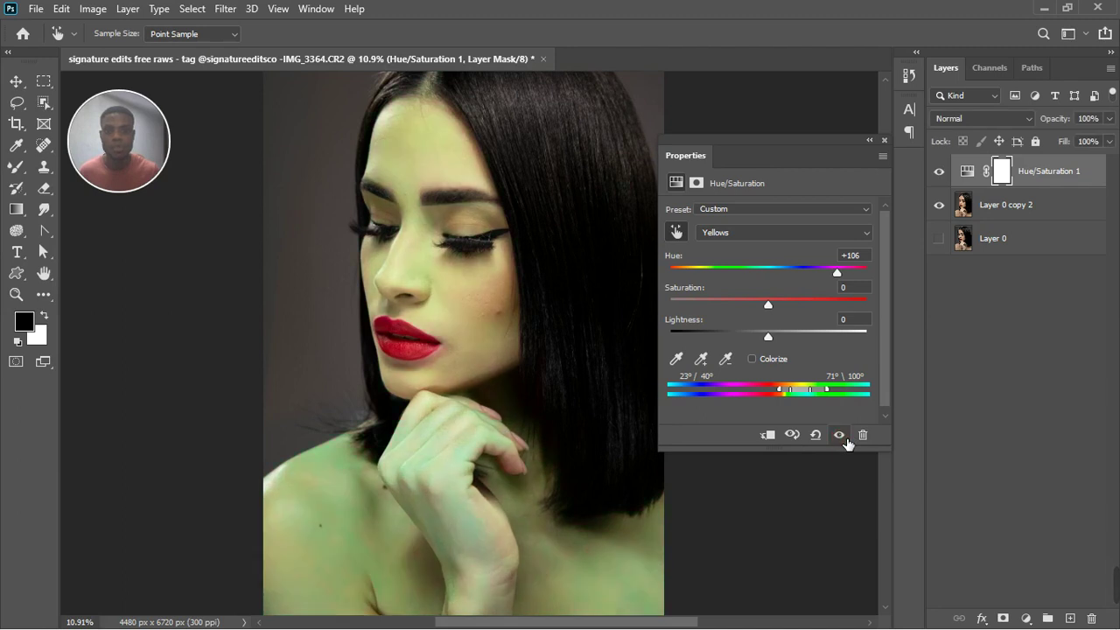
{"action": "left_click", "coordinate": [845, 436]}
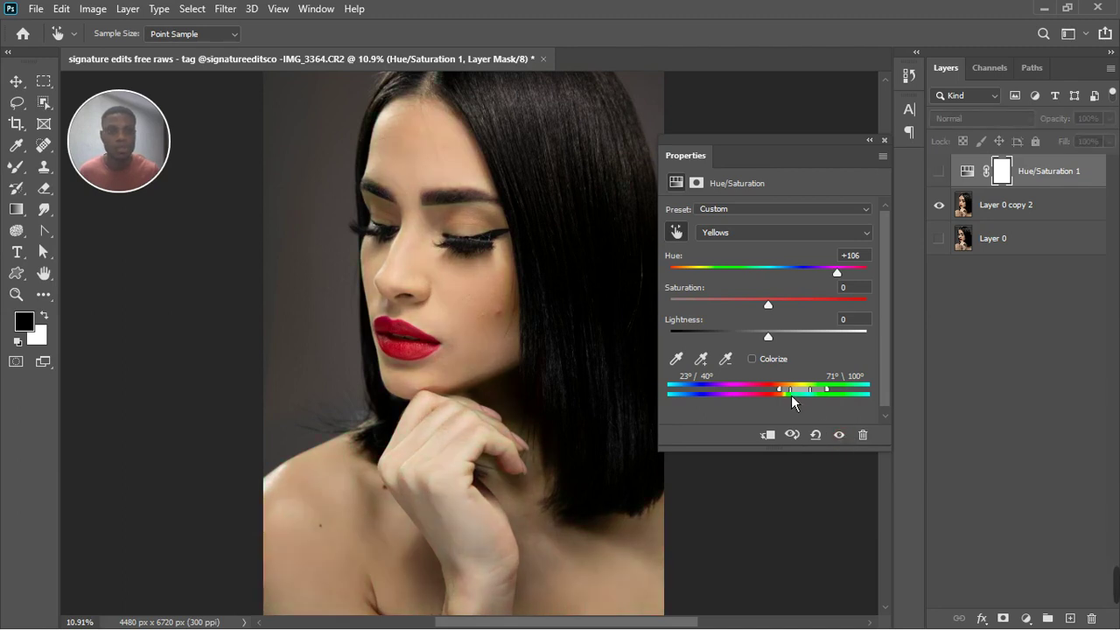
{"action": "left_click", "coordinate": [839, 435]}
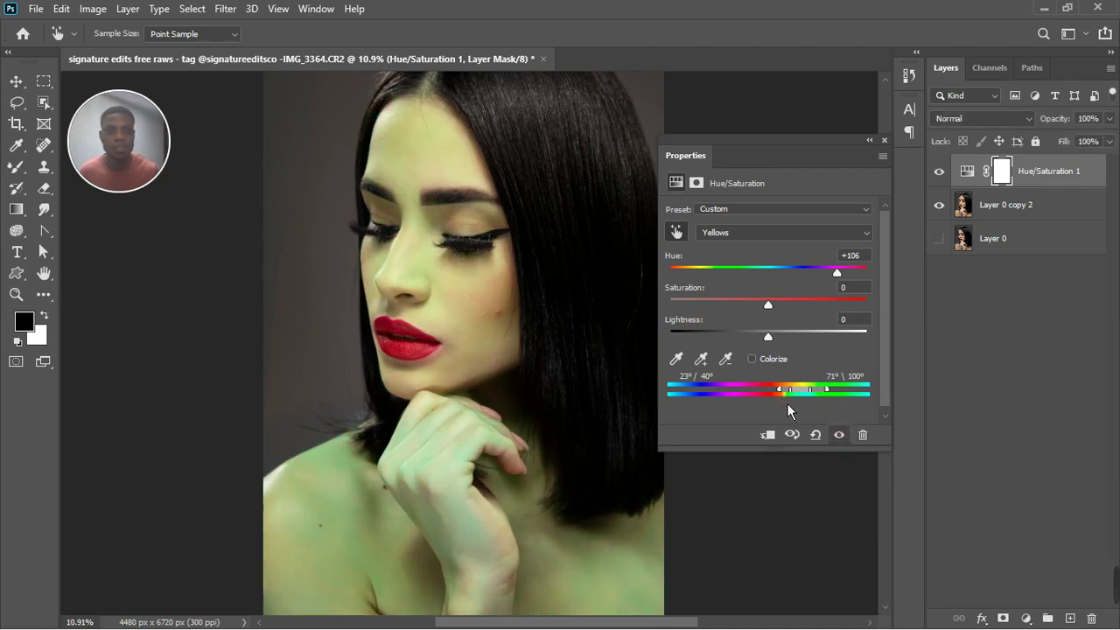
{"action": "left_click_drag", "start_coordinate": [788, 398], "coordinate": [786, 398]}
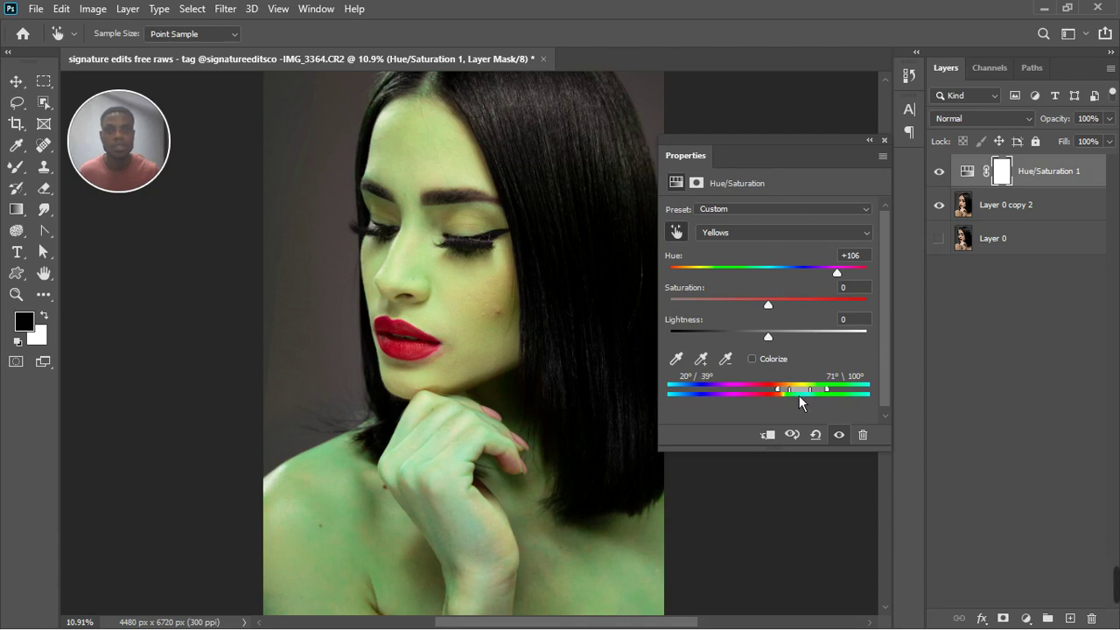
Narrow the upper limits of the affected yellow range to 67°\84° and reset the adjustment's hue to 0.
{"action": "left_click_drag", "start_coordinate": [816, 398], "coordinate": [824, 399]}
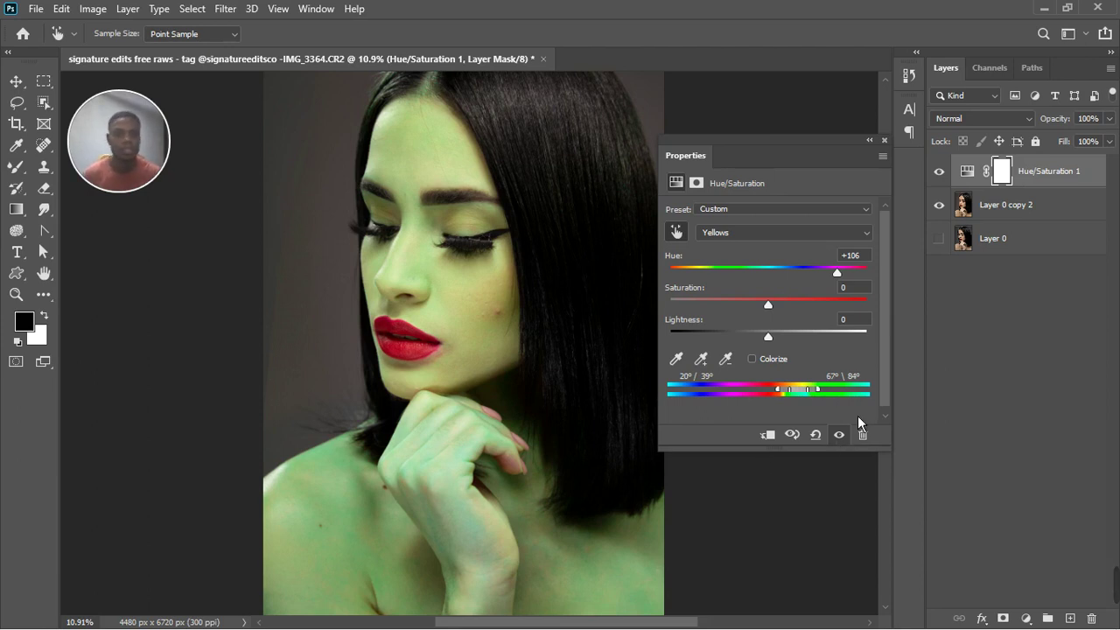
{"action": "left_click", "coordinate": [850, 255]}
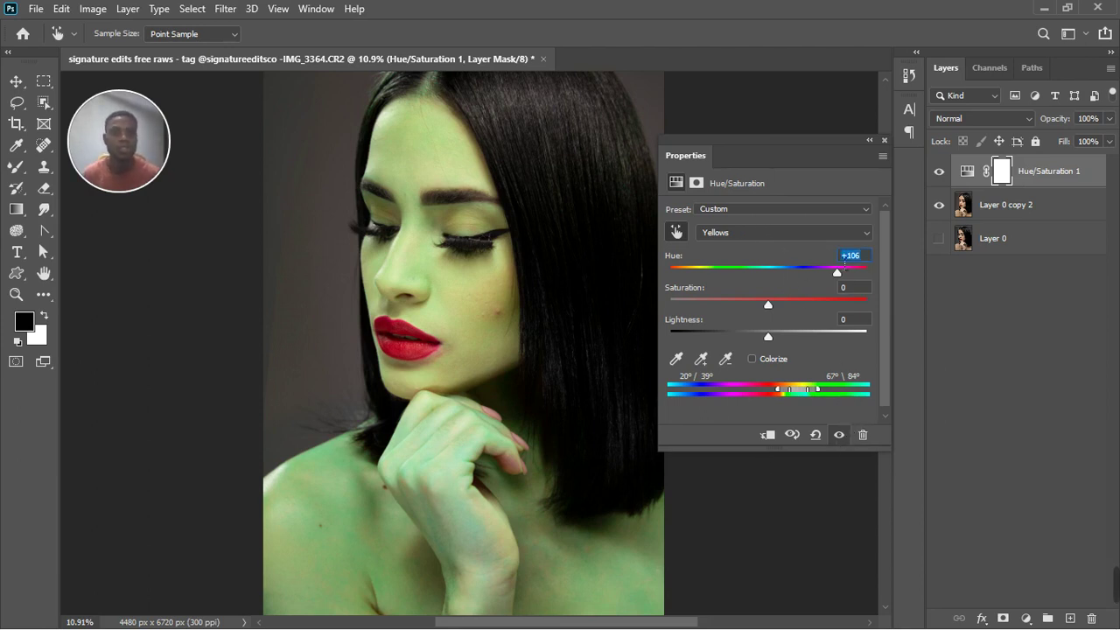
{"action": "type", "text": "0"}
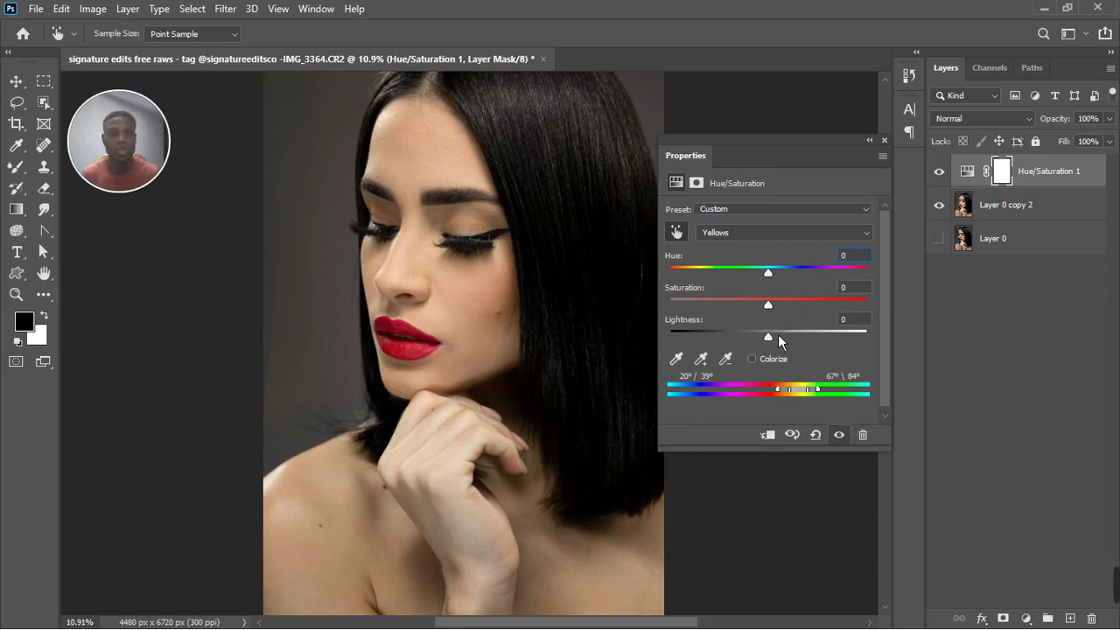
Correct the skin's yellows with hue +3, saturation -10 and lightness +38, and compare the portrait with the adjustment hidden and shown.
{"action": "left_click_drag", "start_coordinate": [775, 343], "coordinate": [808, 335]}
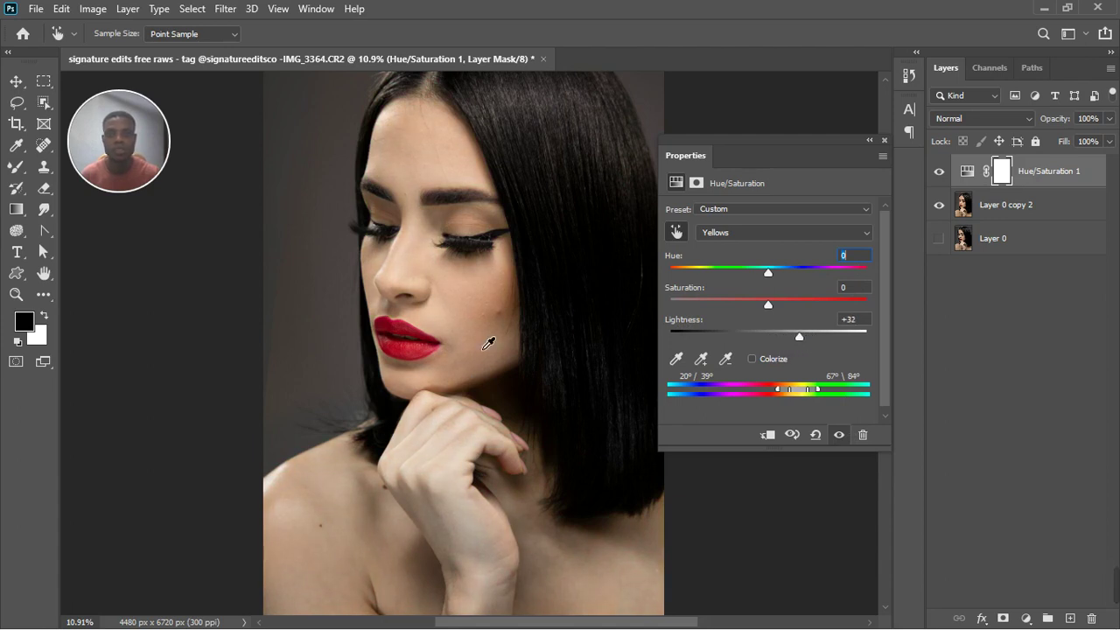
{"action": "left_click", "coordinate": [843, 437]}
{"action": "left_click_drag", "start_coordinate": [779, 314], "coordinate": [769, 320]}
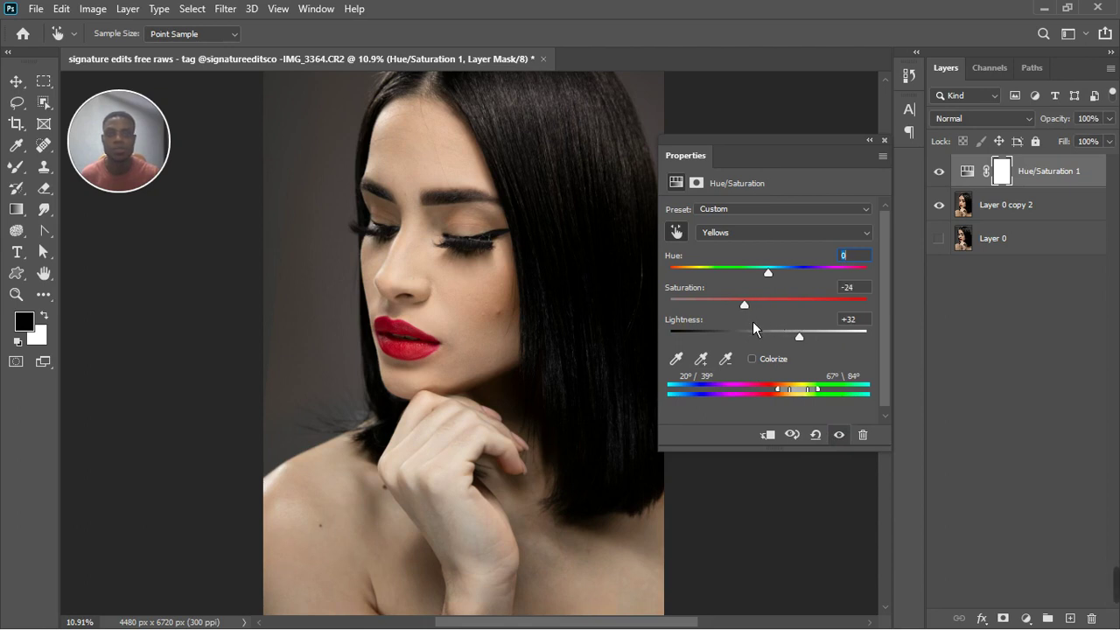
{"action": "left_click_drag", "start_coordinate": [771, 323], "coordinate": [777, 322]}
{"action": "mouse_move", "coordinate": [776, 282]}
{"action": "left_mouse_down"}
{"action": "mouse_move", "coordinate": [791, 281]}
{"action": "mouse_move", "coordinate": [761, 288]}
{"action": "mouse_move", "coordinate": [780, 299]}
{"action": "left_mouse_up"}
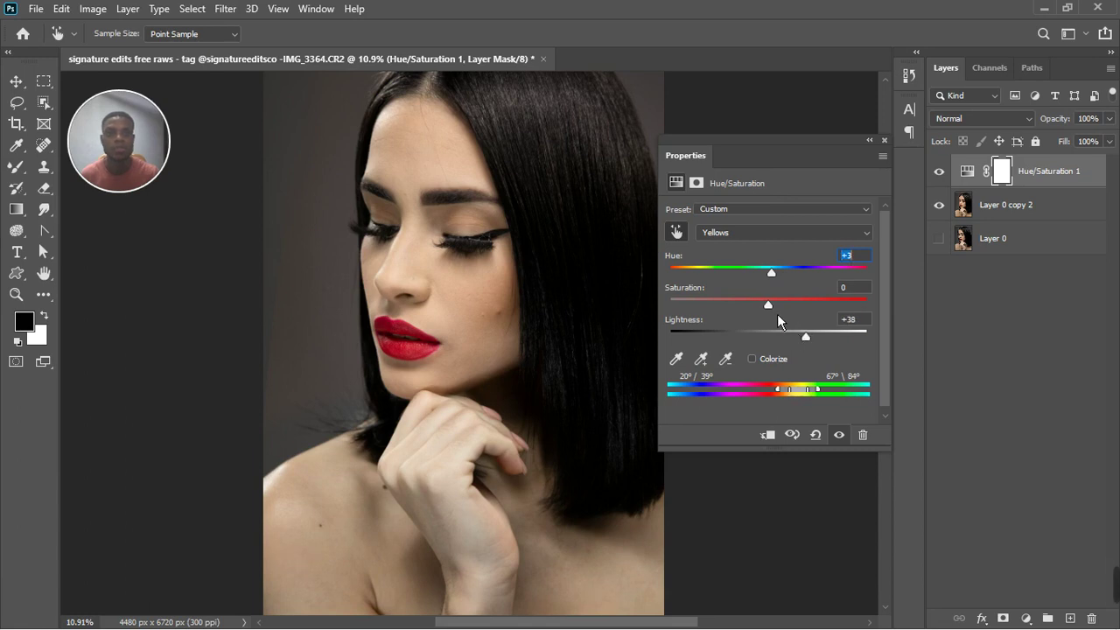
{"action": "mouse_move", "coordinate": [778, 315]}
{"action": "left_mouse_down"}
{"action": "mouse_move", "coordinate": [757, 311]}
{"action": "mouse_move", "coordinate": [767, 316]}
{"action": "left_mouse_up"}
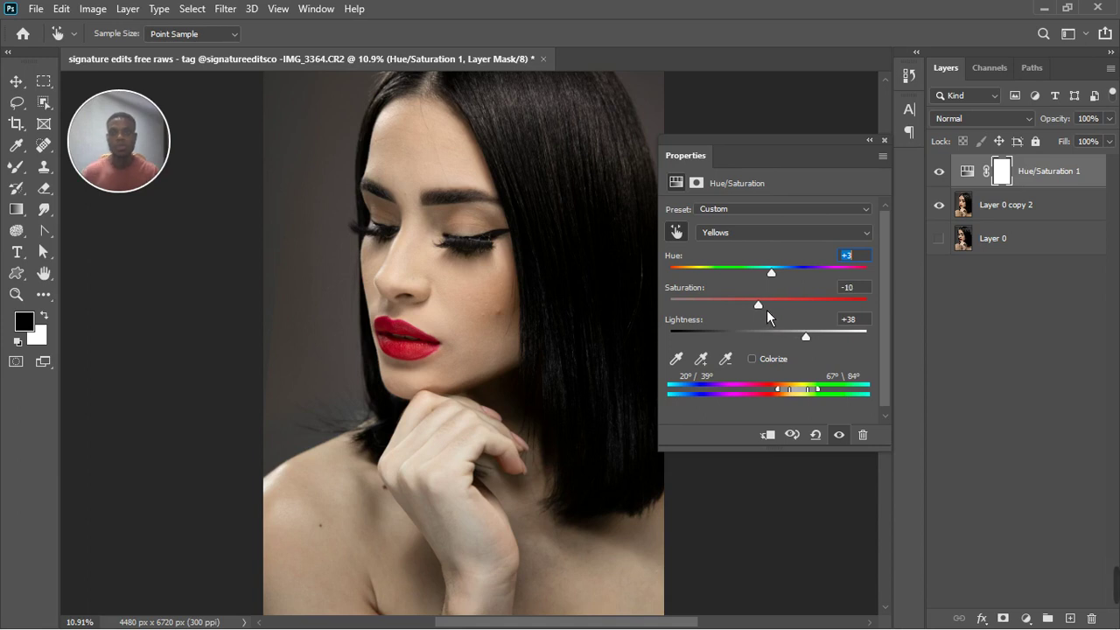
{"action": "left_click", "coordinate": [839, 435]}
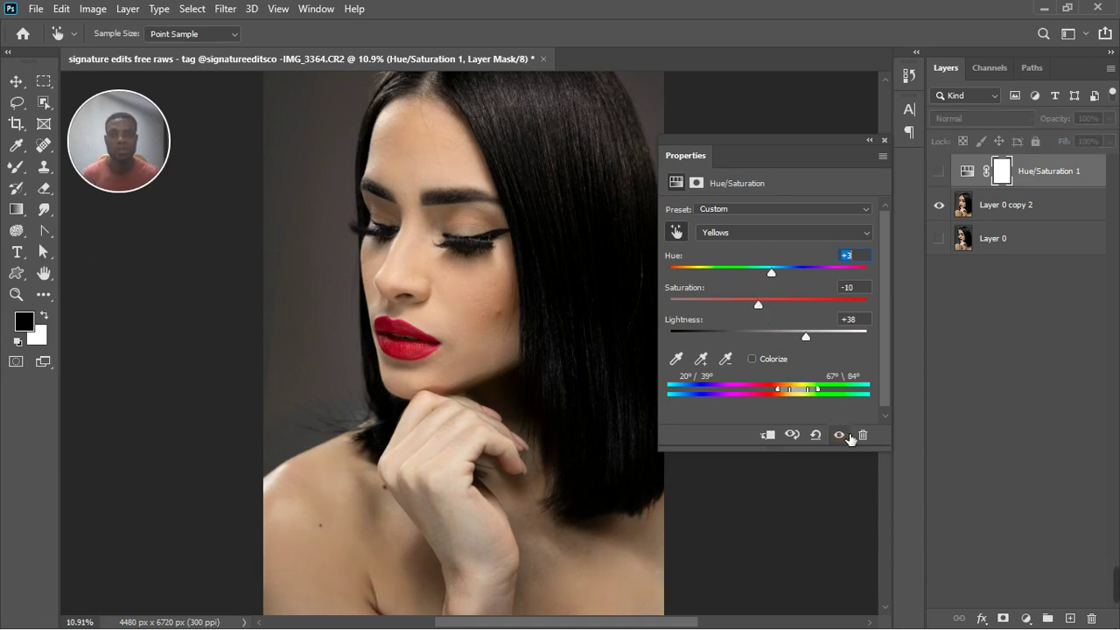
{"action": "left_click", "coordinate": [839, 435]}
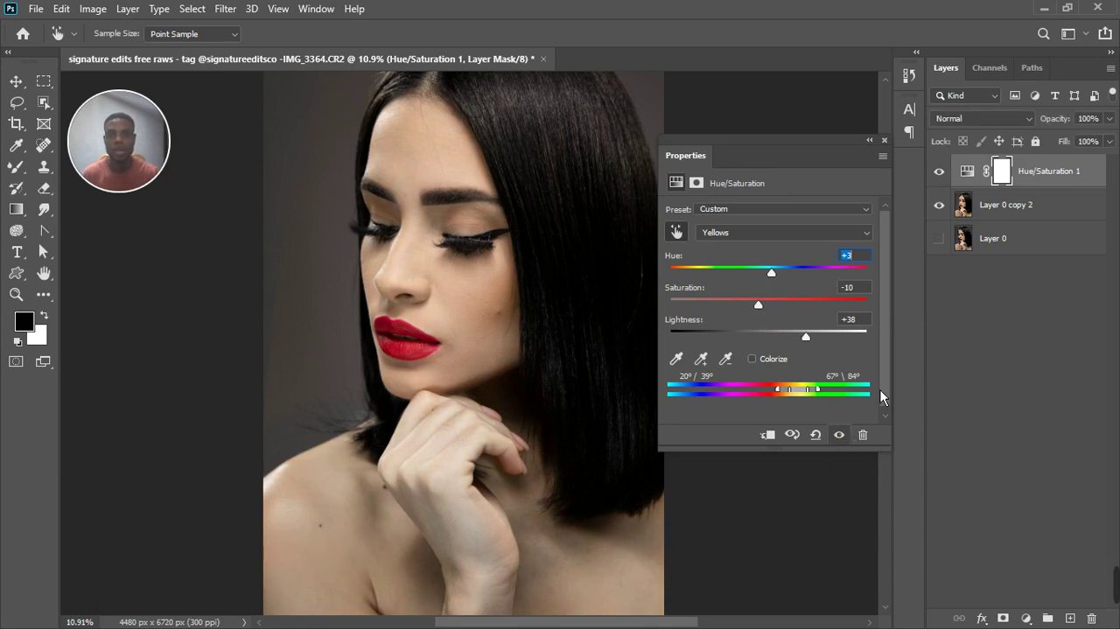
Close the adjustment's settings and compare the whole portrait with the Hue/Saturation 1 layer hidden and shown.
{"action": "left_click", "coordinate": [884, 140]}
{"action": "key", "text": "ctrl+minus"}
{"action": "key", "text": "ctrl+minus"}
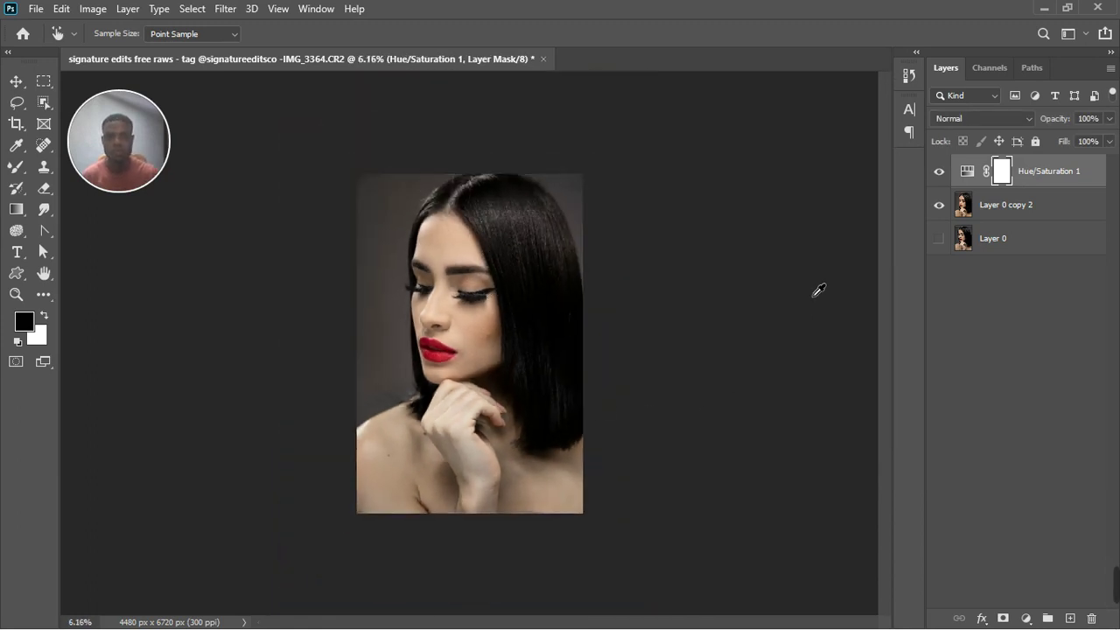
{"action": "left_click", "coordinate": [939, 172]}
{"action": "left_click", "coordinate": [939, 173]}
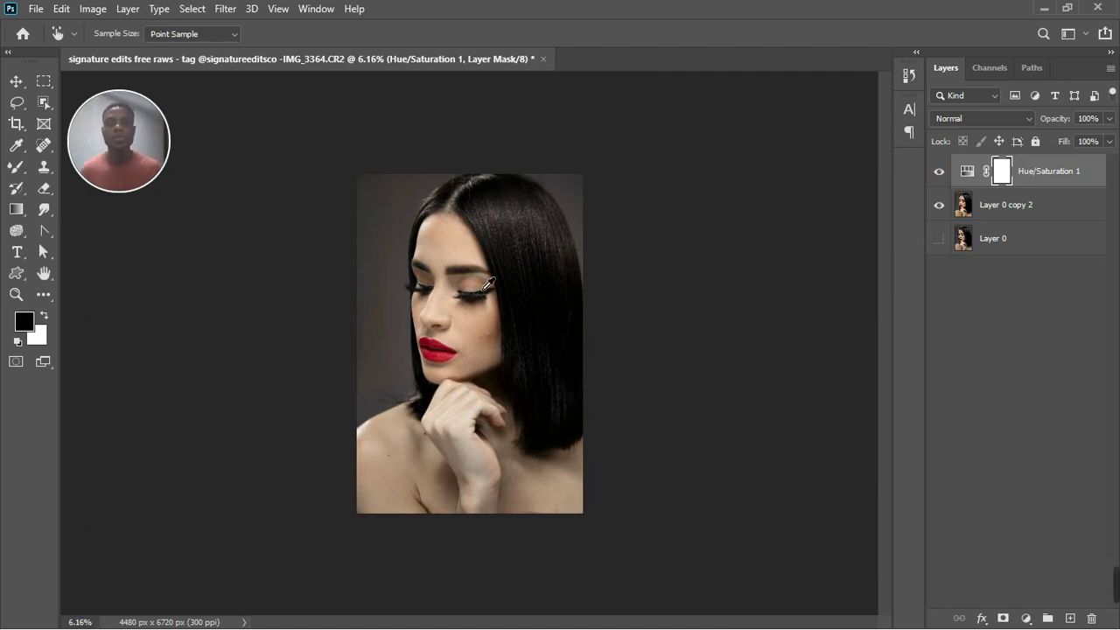
Stamp all visible layers into a new merged layer above the Hue/Saturation 1 layer.
{"action": "left_click", "coordinate": [1077, 211]}
{"action": "key", "text": "b"}
{"action": "left_click", "coordinate": [1076, 185]}
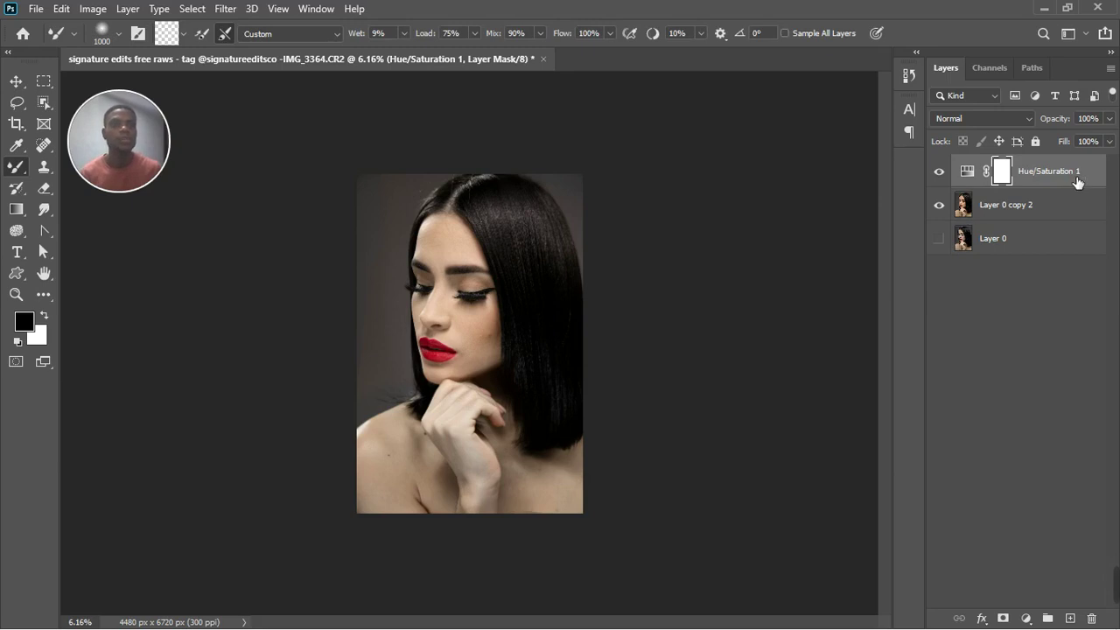
{"action": "key", "text": "ctrl+shift+alt+e"}
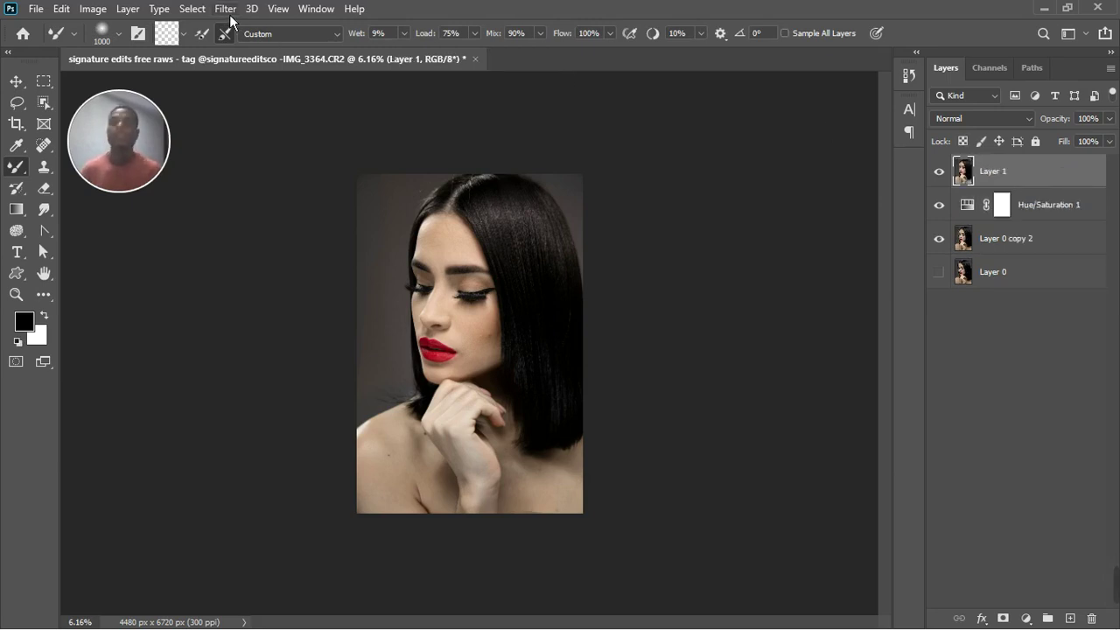
Open the merged layer in the Camera Raw filter and set exposure -0.25, highlights +17, shadows -5, whites -9 and blacks -18.
{"action": "key", "text": "ctrl+shift+a"}
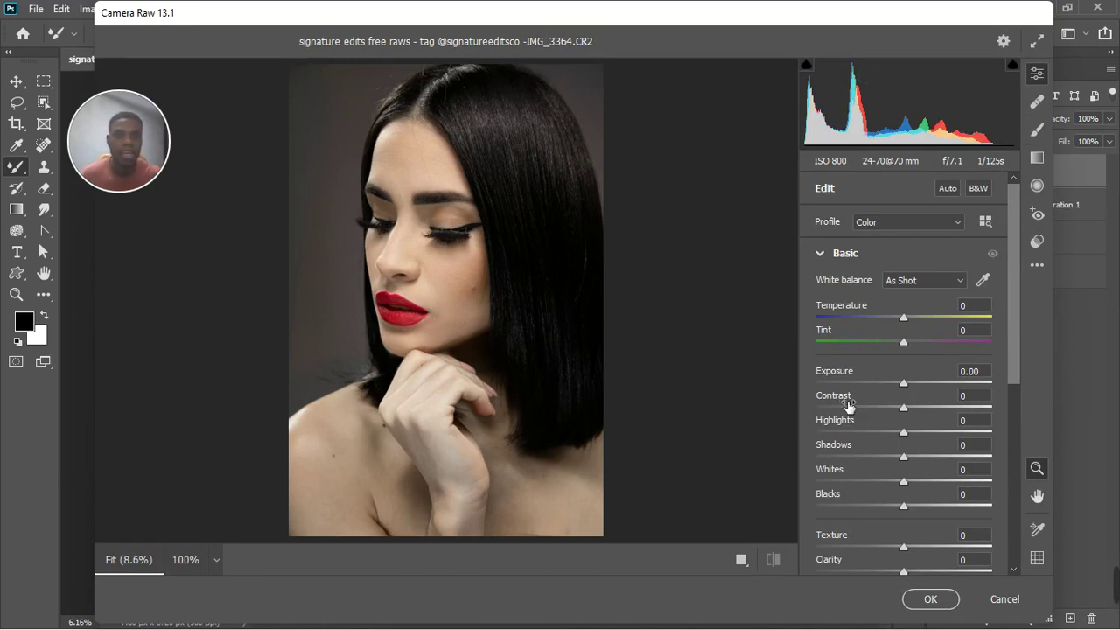
{"action": "scroll", "coordinate": [455, 315], "scroll_direction": "down", "scroll_amount": 1}
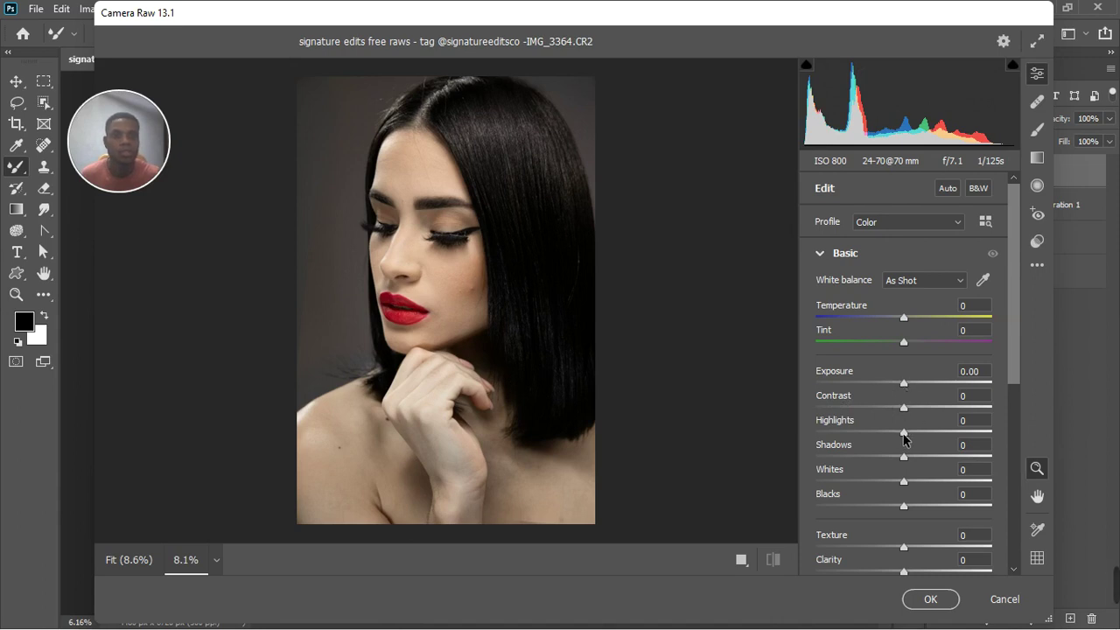
{"action": "left_click_drag", "start_coordinate": [905, 385], "coordinate": [901, 385]}
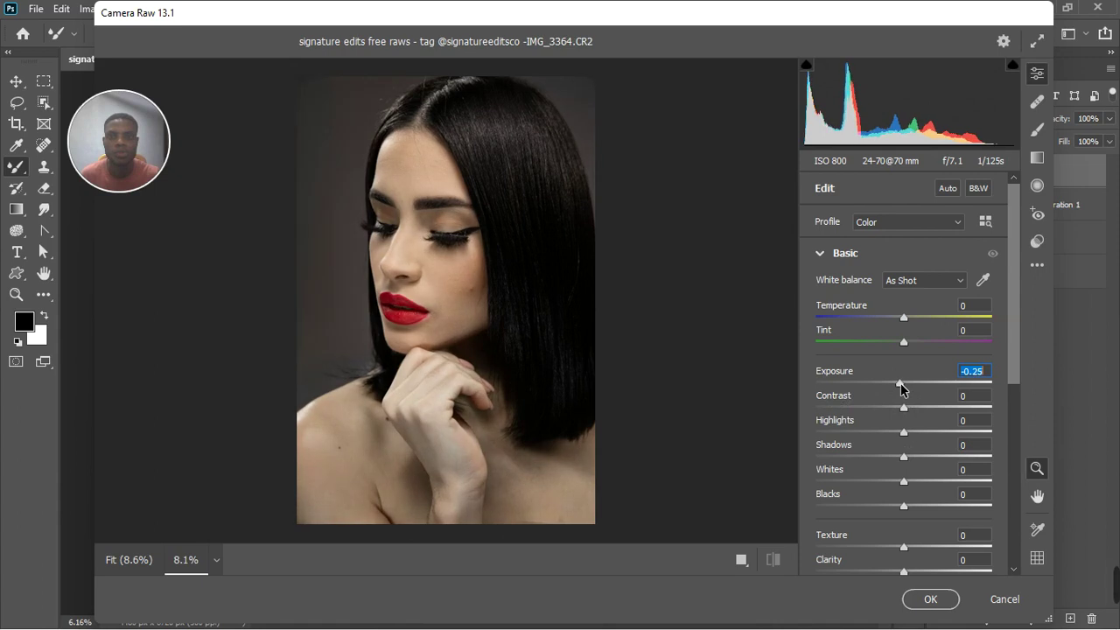
{"action": "left_click_drag", "start_coordinate": [905, 432], "coordinate": [929, 434]}
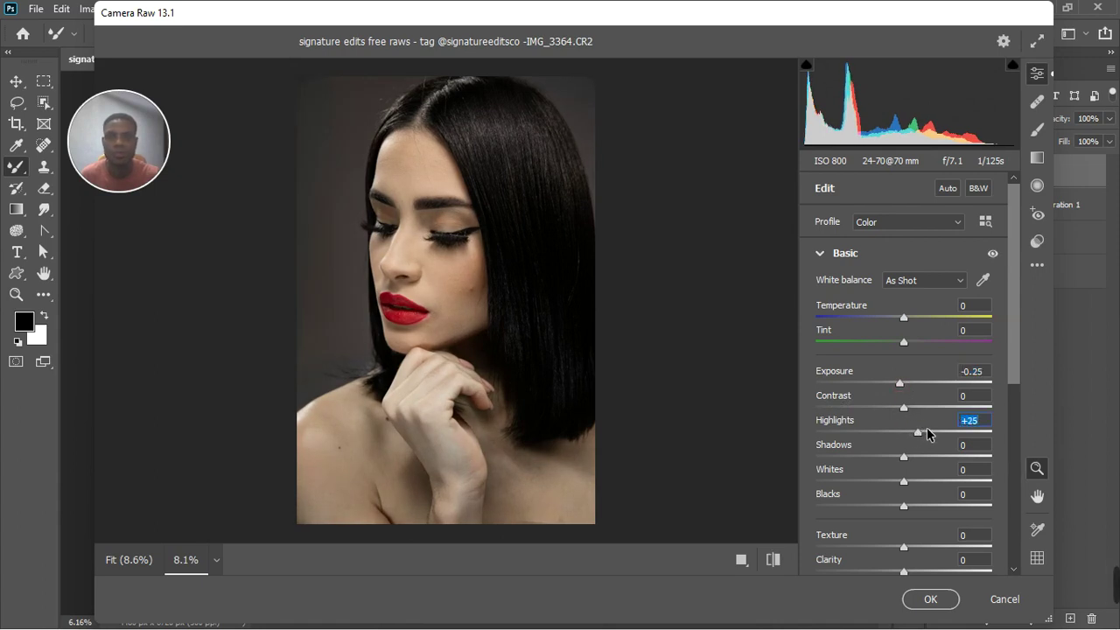
{"action": "left_click", "coordinate": [904, 485]}
{"action": "left_click_drag", "start_coordinate": [904, 485], "coordinate": [895, 460]}
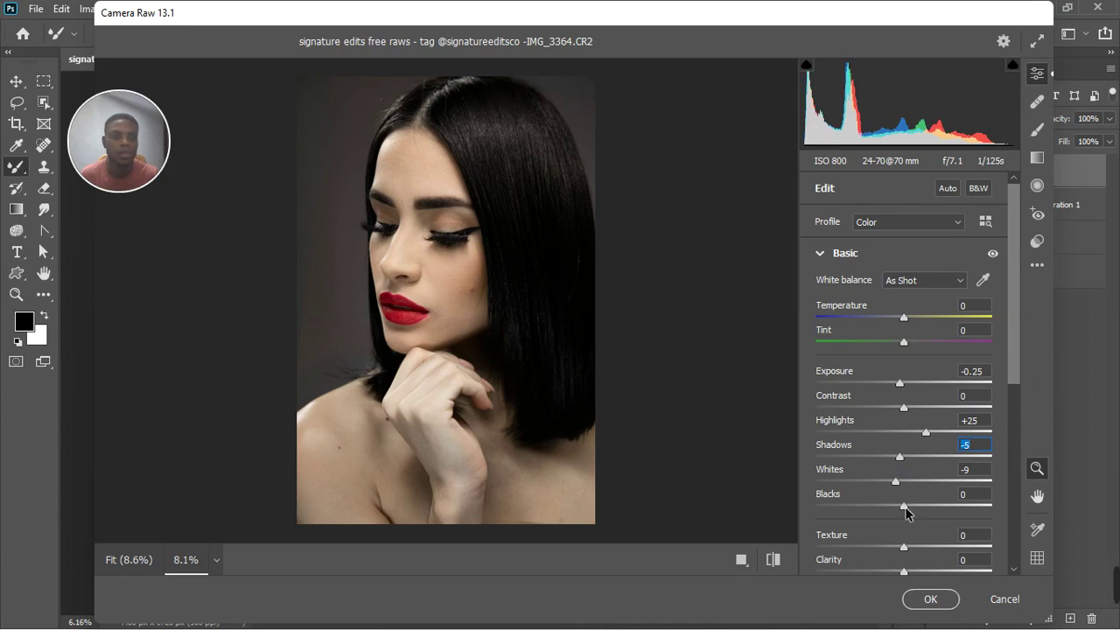
{"action": "mouse_move", "coordinate": [905, 507]}
{"action": "left_mouse_down"}
{"action": "mouse_move", "coordinate": [920, 511]}
{"action": "mouse_move", "coordinate": [889, 518]}
{"action": "left_mouse_up"}
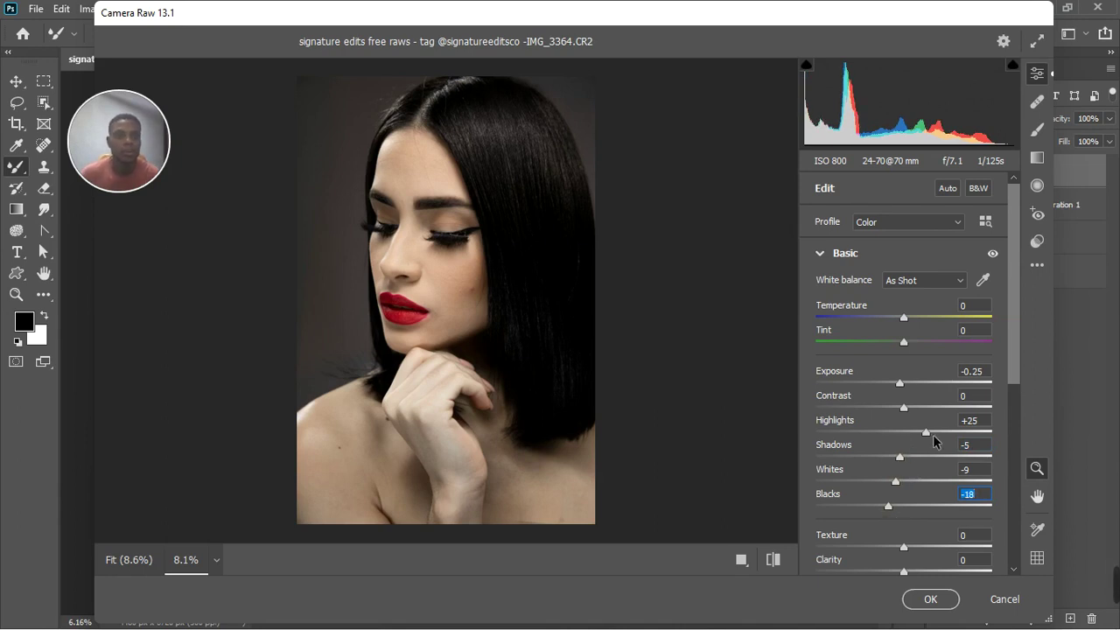
{"action": "left_click_drag", "start_coordinate": [927, 434], "coordinate": [920, 439]}
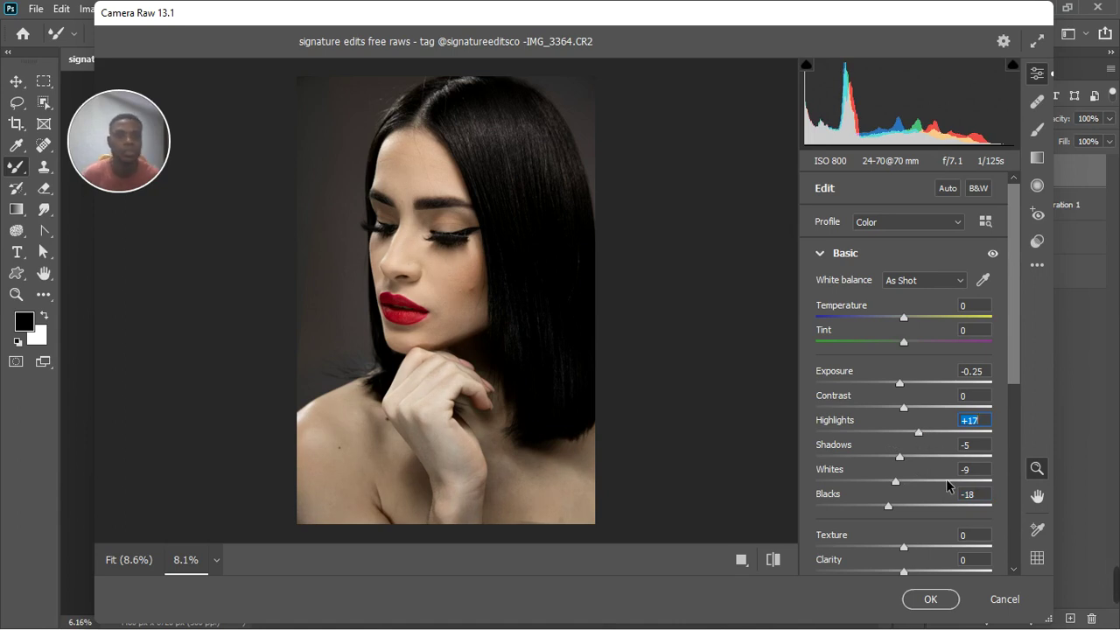
Set the texture to +12, try a vibrance of +6 and reset it to 0, and collapse the basic adjustments.
{"action": "scroll", "coordinate": [930, 422], "scroll_direction": "down", "scroll_amount": 5}
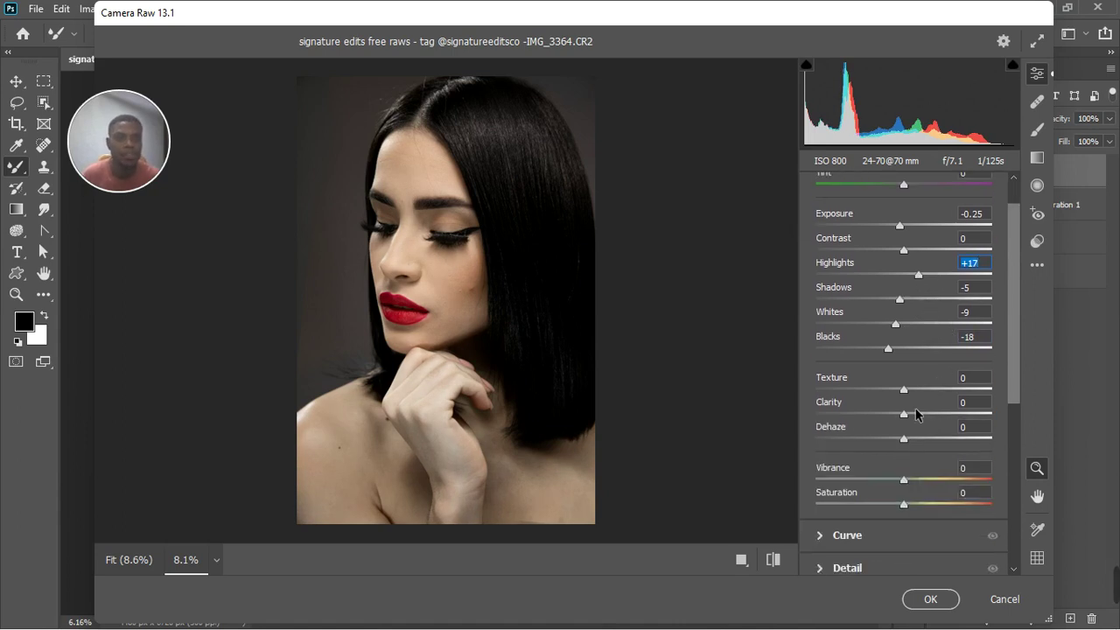
{"action": "left_click_drag", "start_coordinate": [904, 391], "coordinate": [918, 398]}
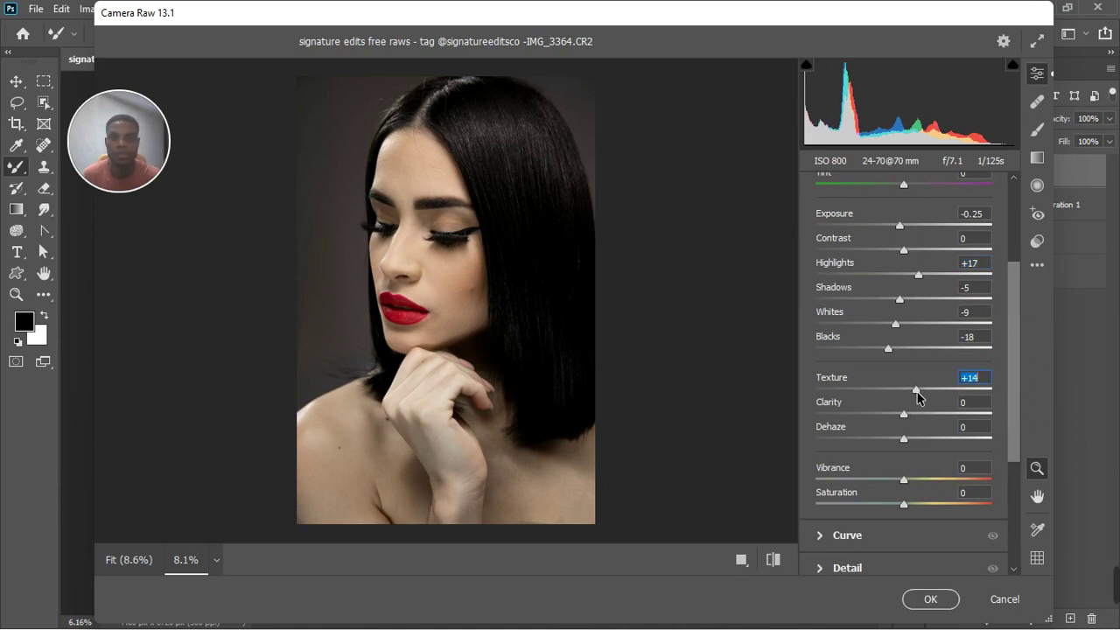
{"action": "left_click_drag", "start_coordinate": [918, 398], "coordinate": [916, 399]}
{"action": "scroll", "coordinate": [920, 444], "scroll_direction": "down", "scroll_amount": 2}
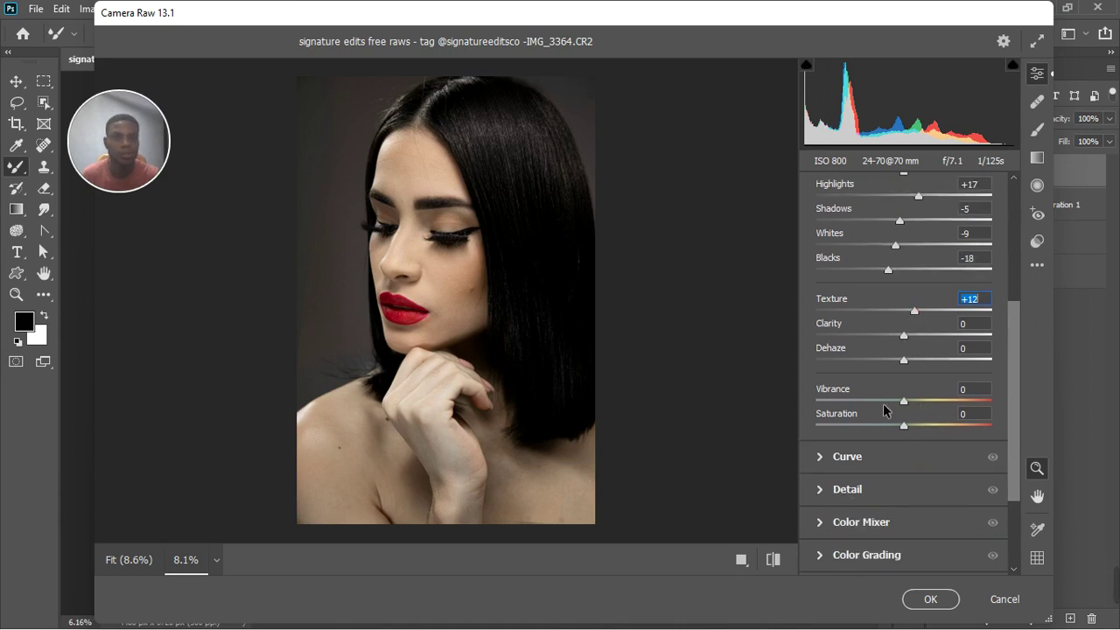
{"action": "left_click_drag", "start_coordinate": [906, 403], "coordinate": [910, 404]}
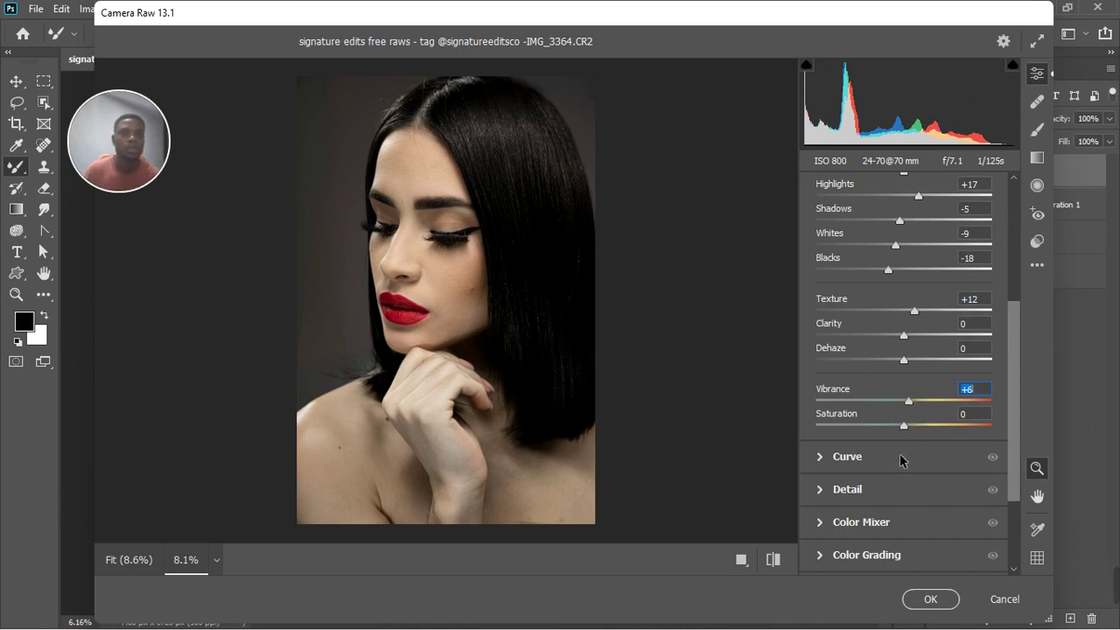
{"action": "type", "text": "0"}
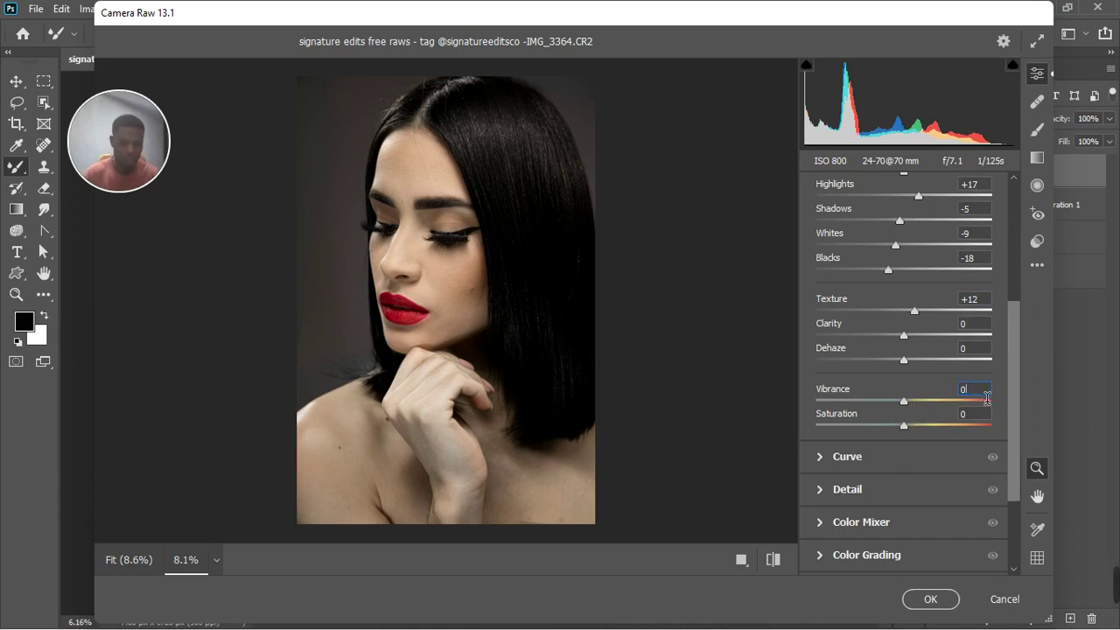
{"action": "scroll", "coordinate": [886, 400], "scroll_direction": "up", "scroll_amount": 5}
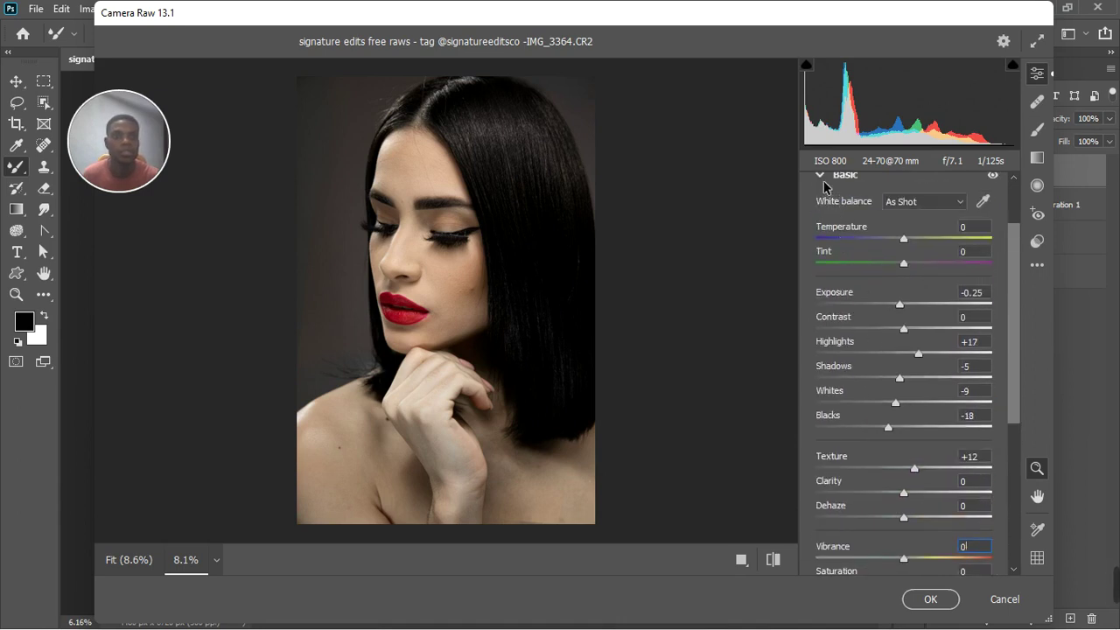
{"action": "left_click", "coordinate": [823, 179]}
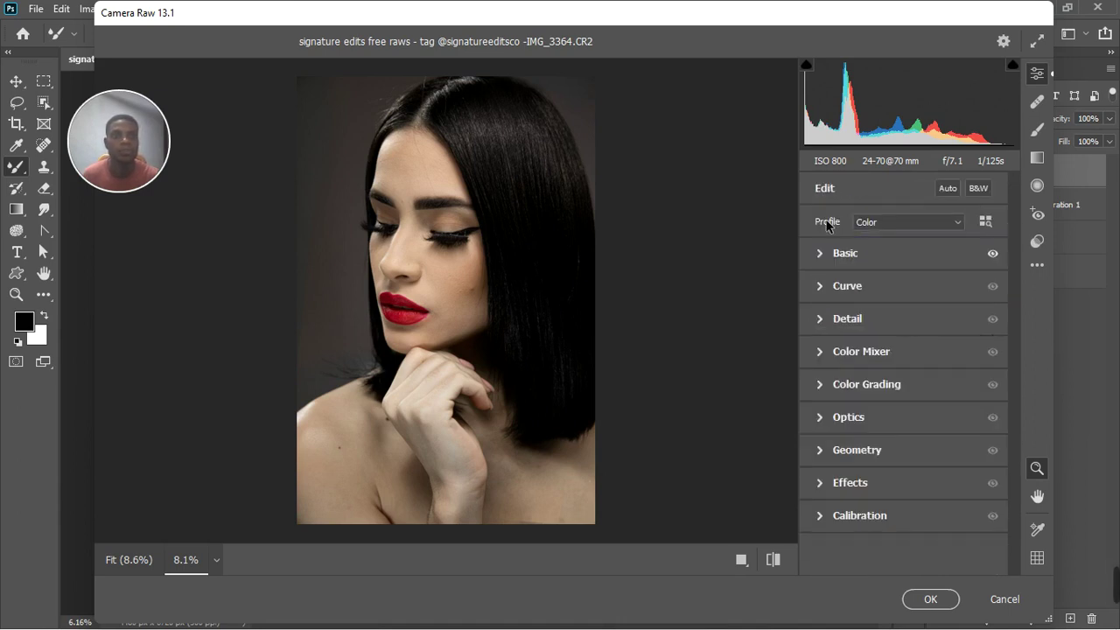
Add gentle contrast with point curve points at input 190, output 194 and input 64, output 62, and compare with the curve off.
{"action": "left_click", "coordinate": [823, 288]}
{"action": "scroll", "coordinate": [902, 525], "scroll_direction": "down", "scroll_amount": 3}
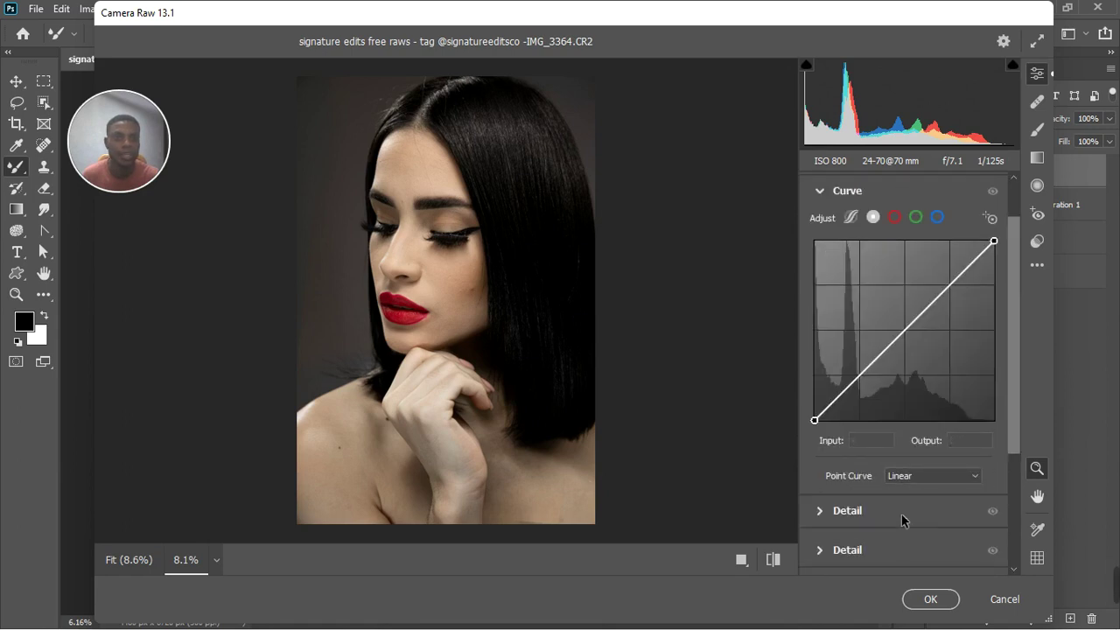
{"action": "scroll", "coordinate": [918, 355], "scroll_direction": "up", "scroll_amount": 1}
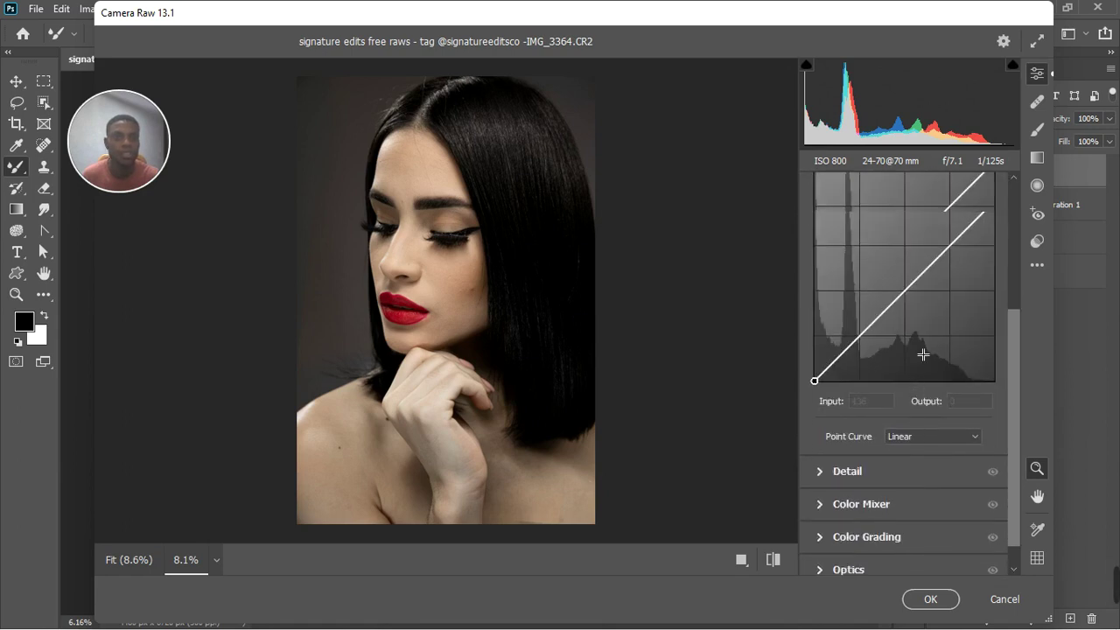
{"action": "scroll", "coordinate": [923, 355], "scroll_direction": "up", "scroll_amount": 1}
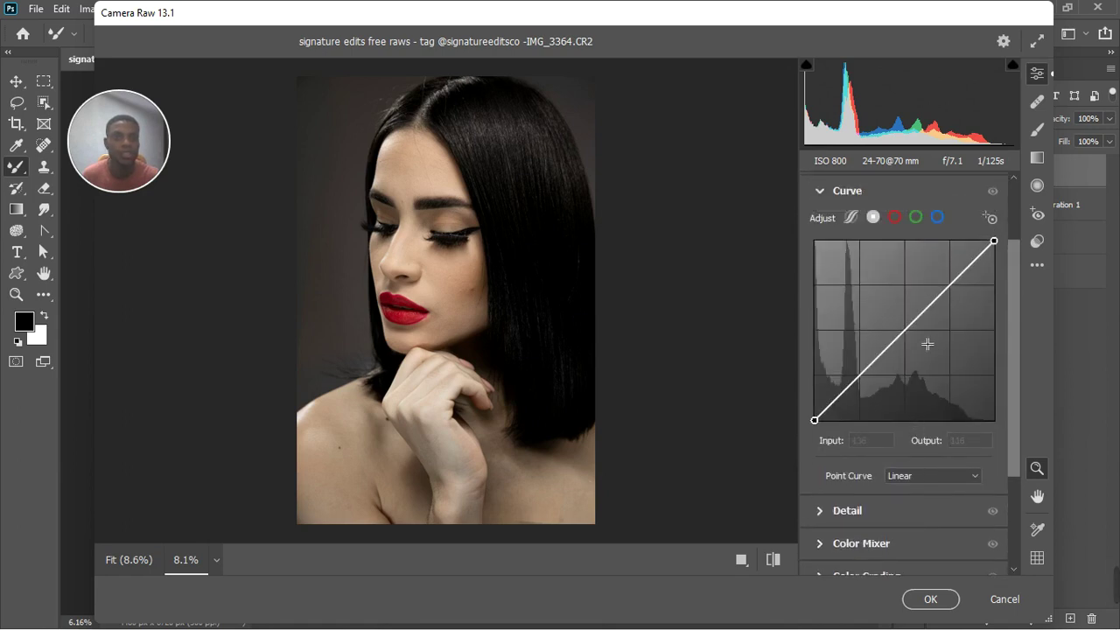
{"action": "left_click", "coordinate": [949, 287]}
{"action": "left_click_drag", "start_coordinate": [949, 287], "coordinate": [949, 283]}
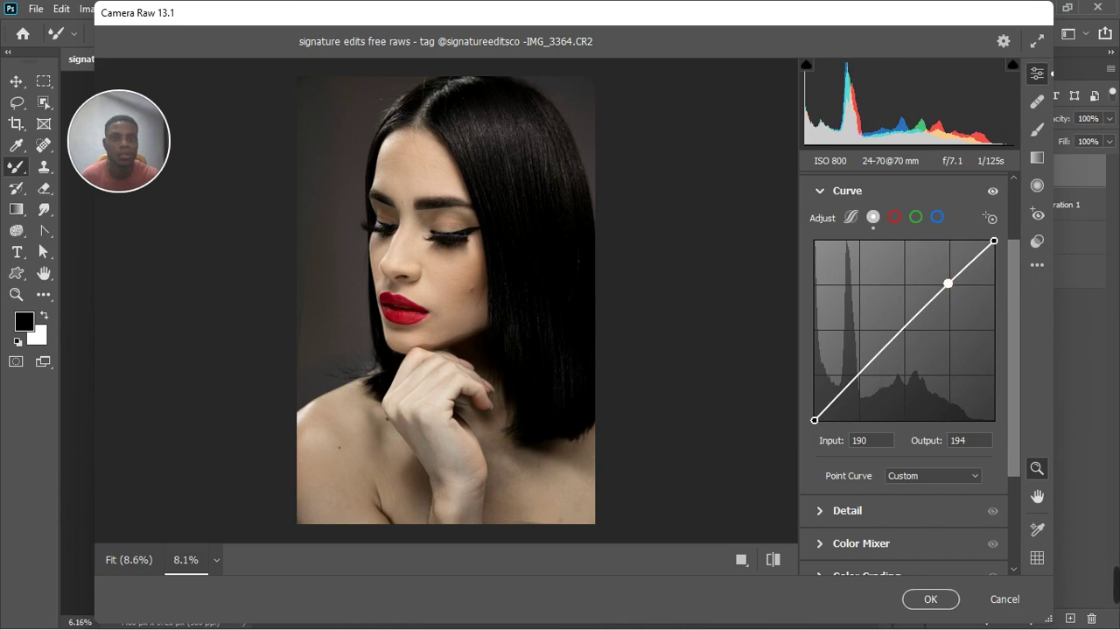
{"action": "left_click_drag", "start_coordinate": [869, 366], "coordinate": [859, 377]}
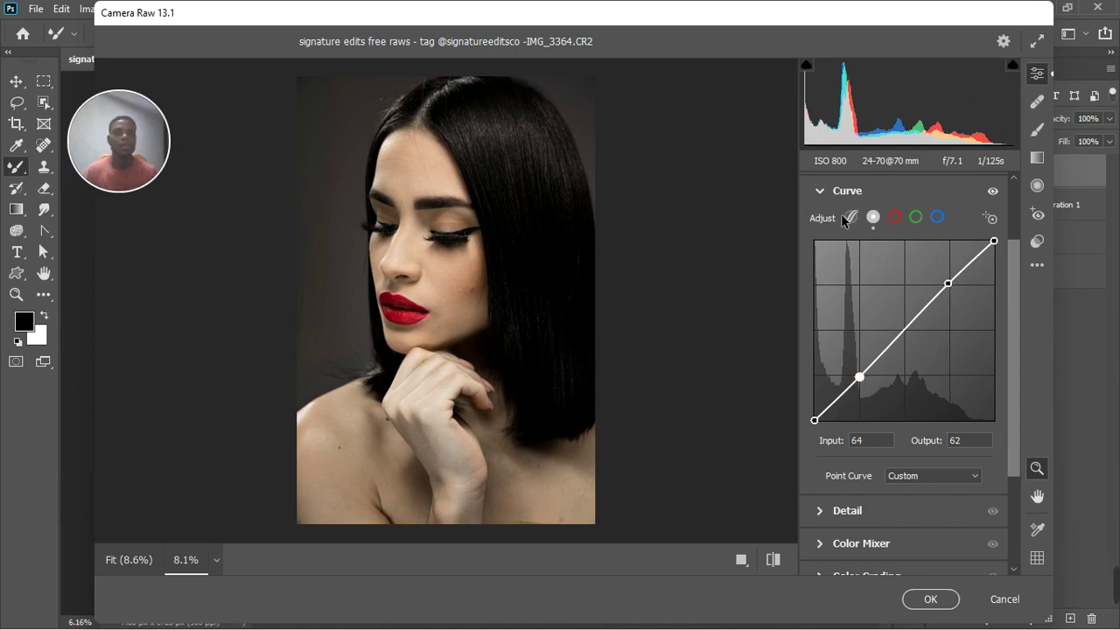
{"action": "left_click", "coordinate": [993, 193]}
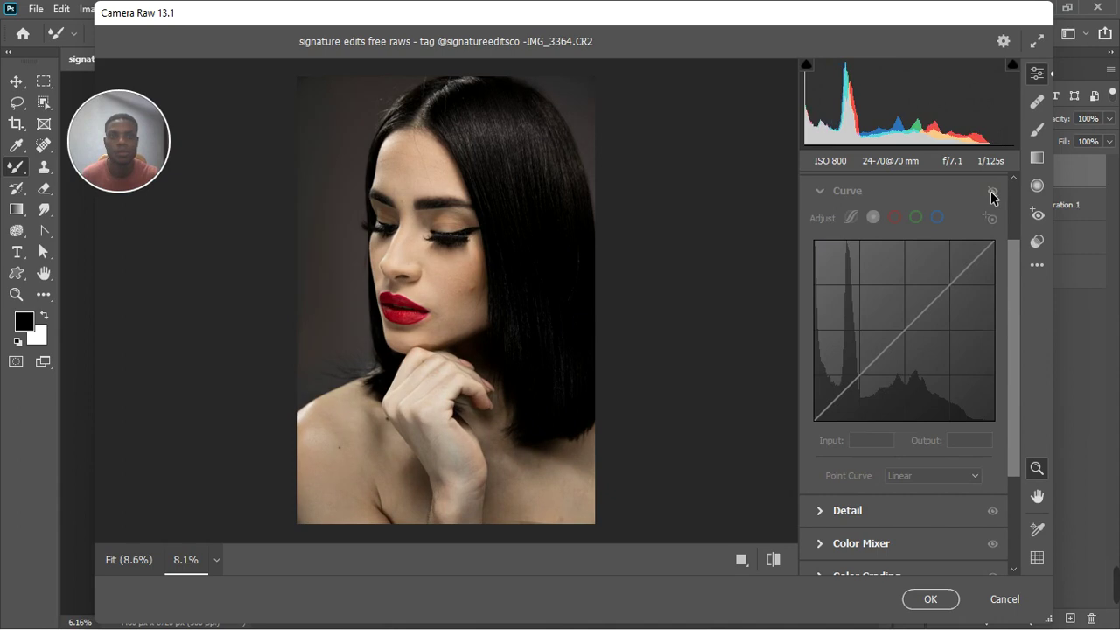
{"action": "left_click", "coordinate": [992, 193]}
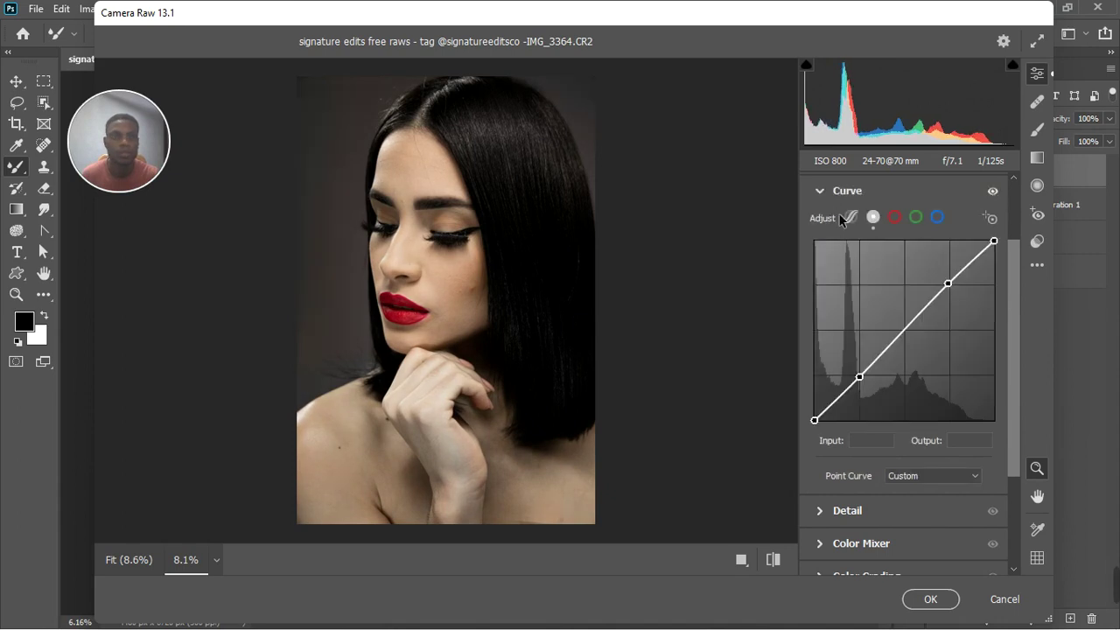
{"action": "left_click", "coordinate": [819, 191]}
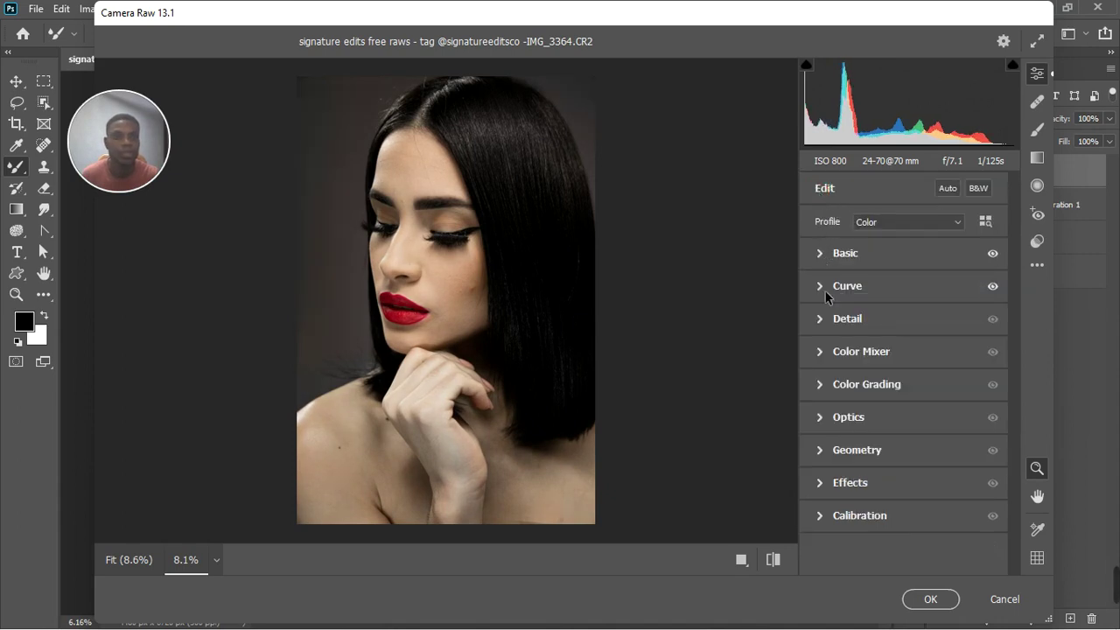
Set the Color Mixer saturation to reds +10, oranges +20 and yellows +15.
{"action": "left_click", "coordinate": [820, 354]}
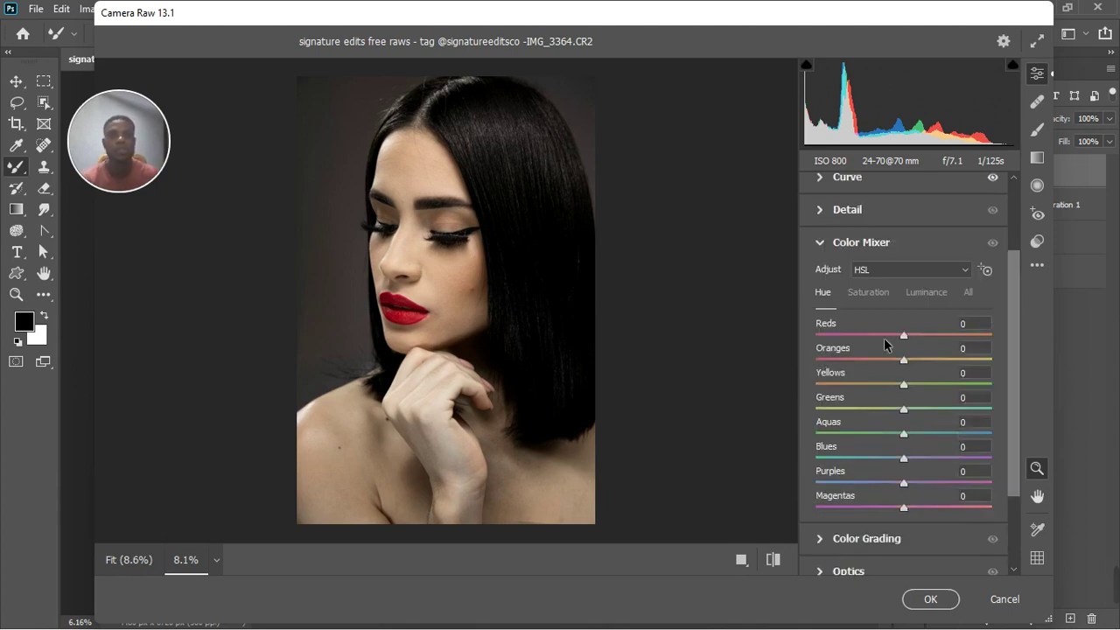
{"action": "left_click", "coordinate": [868, 293]}
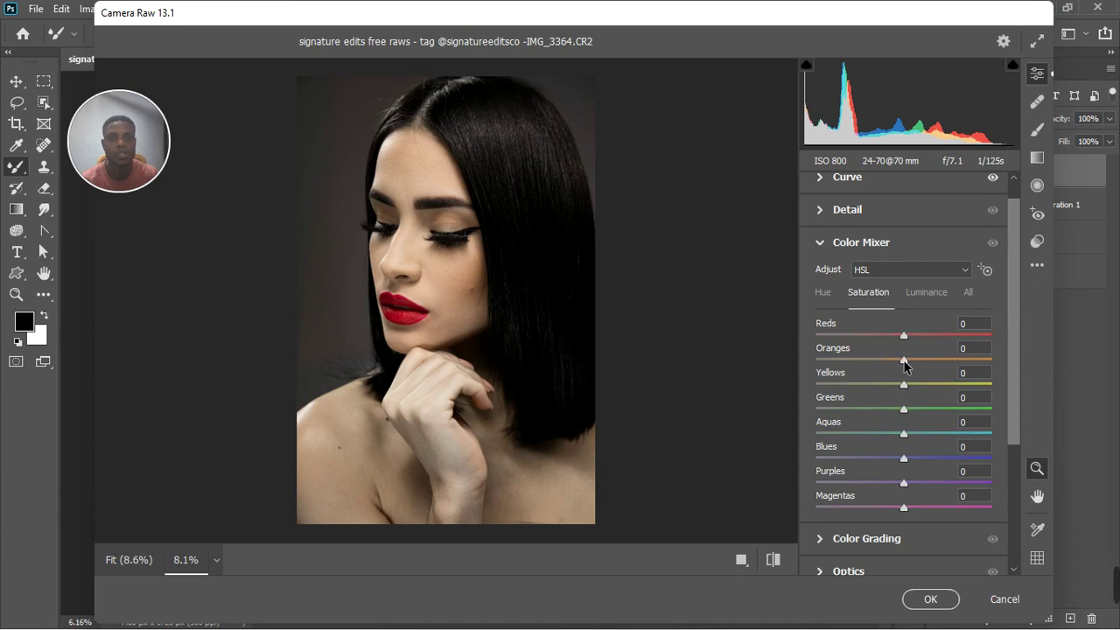
{"action": "left_click_drag", "start_coordinate": [913, 360], "coordinate": [918, 359]}
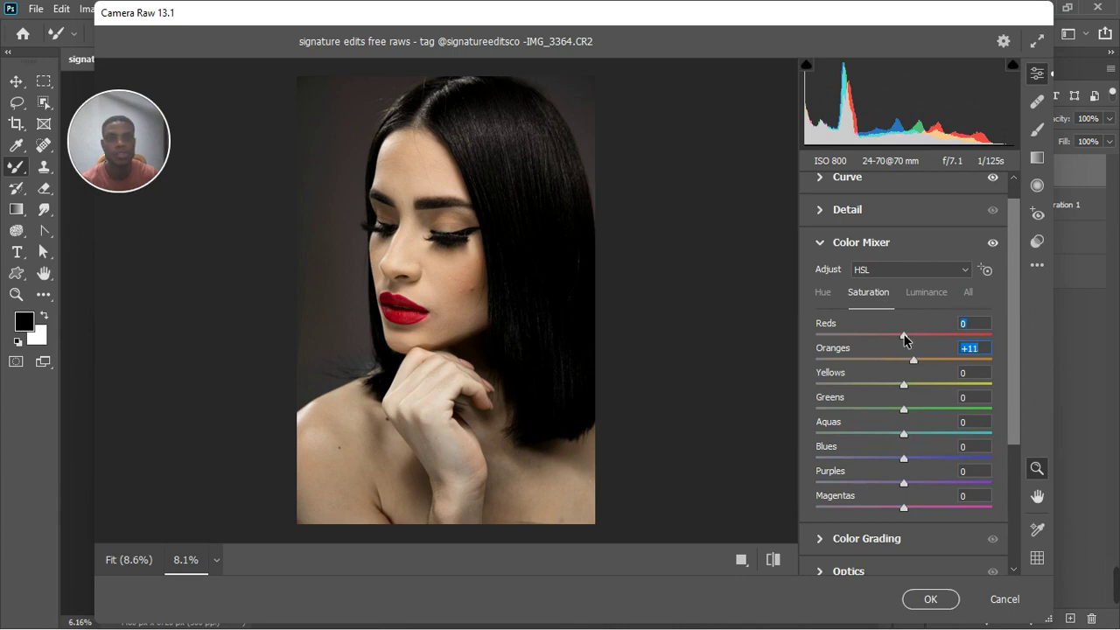
{"action": "left_click_drag", "start_coordinate": [906, 339], "coordinate": [912, 336]}
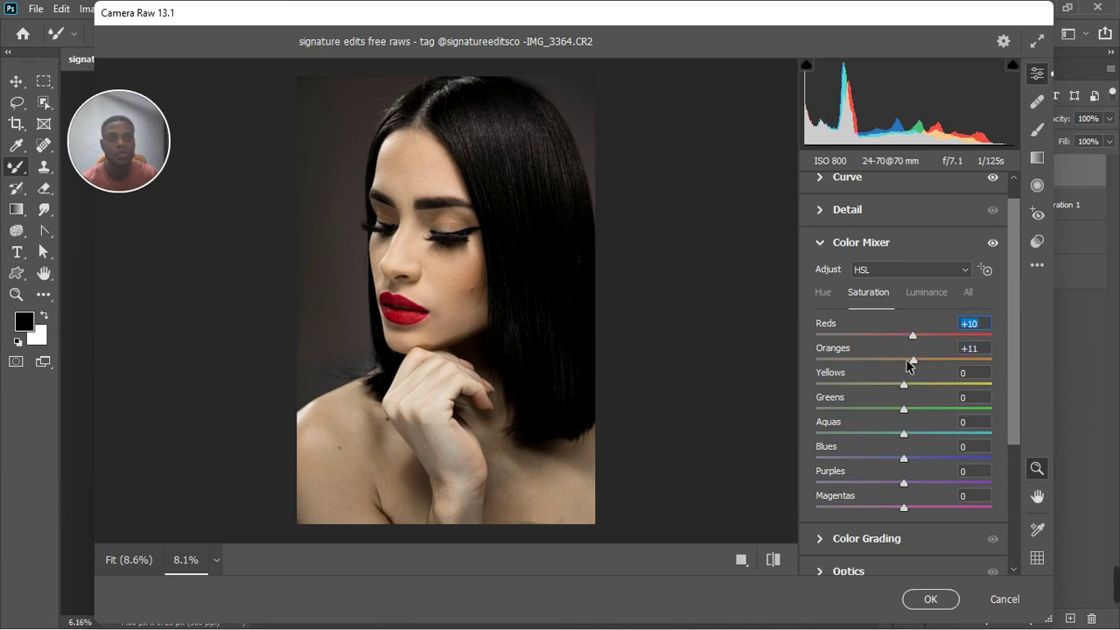
{"action": "left_click_drag", "start_coordinate": [905, 386], "coordinate": [922, 368]}
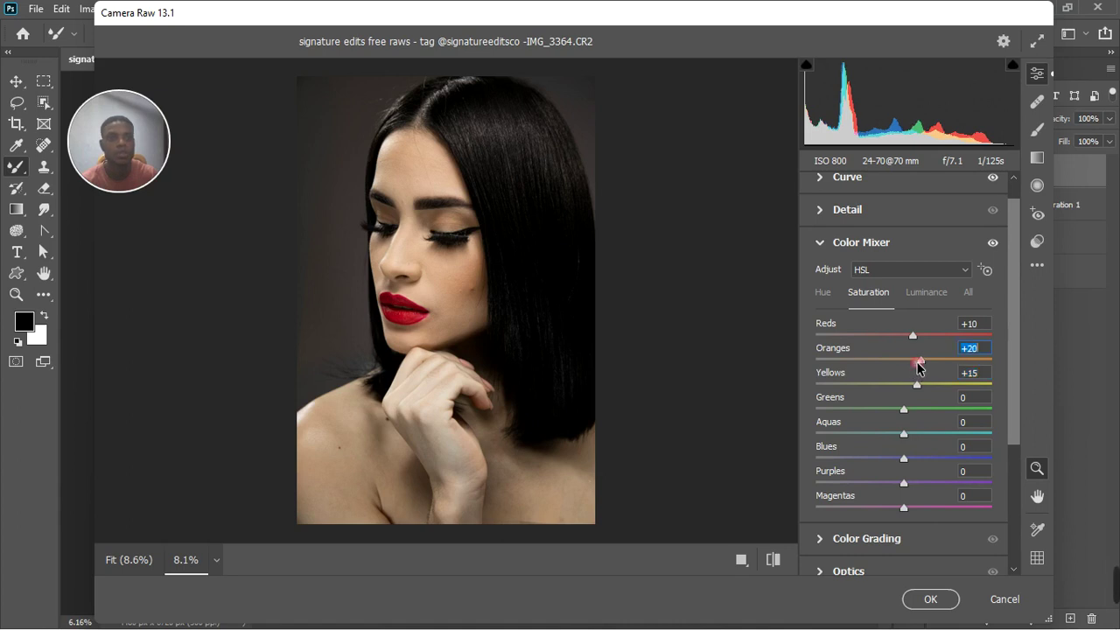
Shift the Color Mixer hues to reds +6, oranges -13 and yellows -10.
{"action": "left_click", "coordinate": [823, 295]}
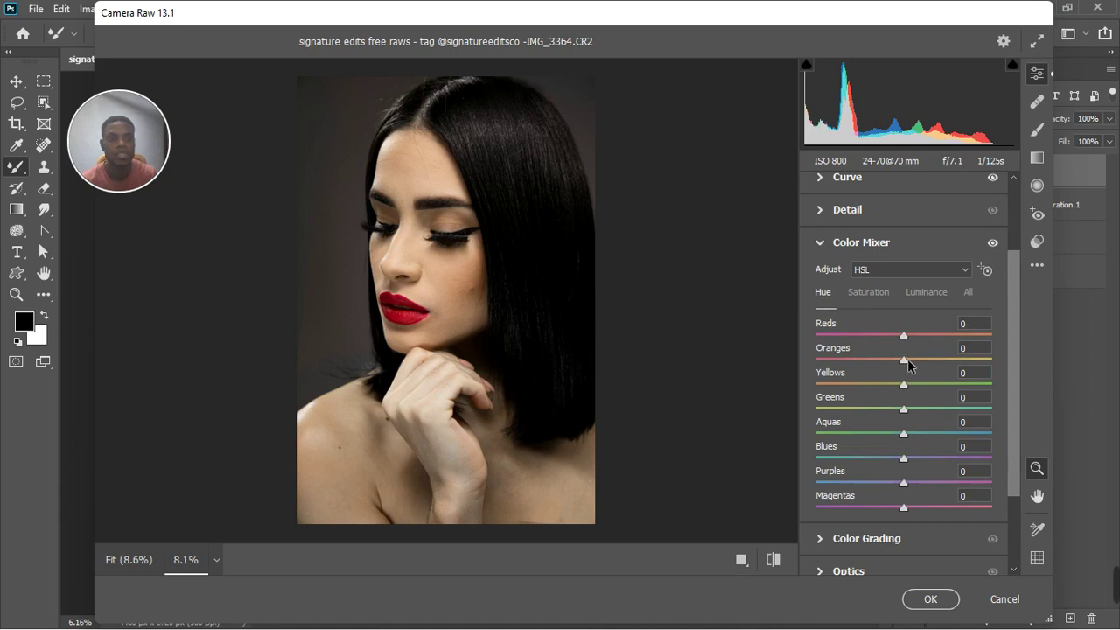
{"action": "left_click_drag", "start_coordinate": [904, 359], "coordinate": [912, 359]}
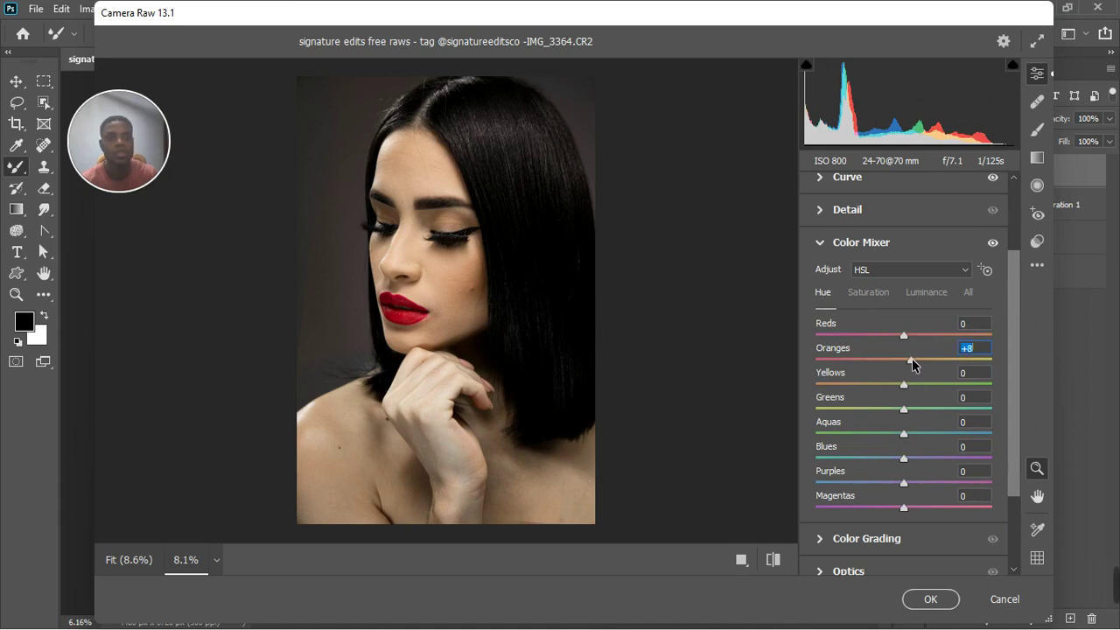
{"action": "left_click_drag", "start_coordinate": [912, 364], "coordinate": [892, 369]}
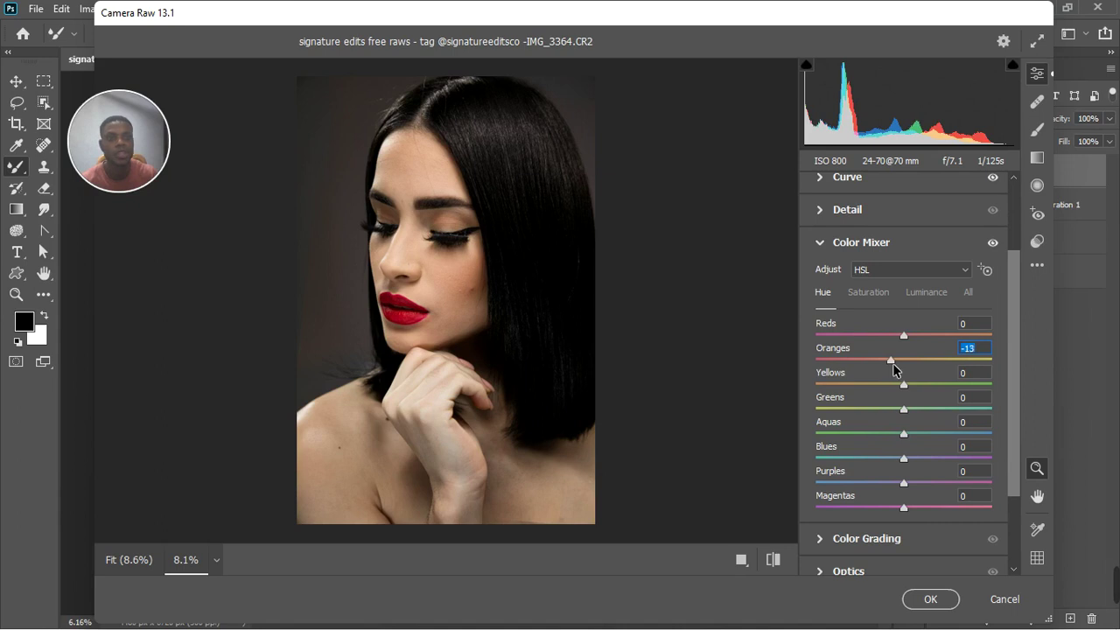
{"action": "left_click_drag", "start_coordinate": [892, 370], "coordinate": [912, 335]}
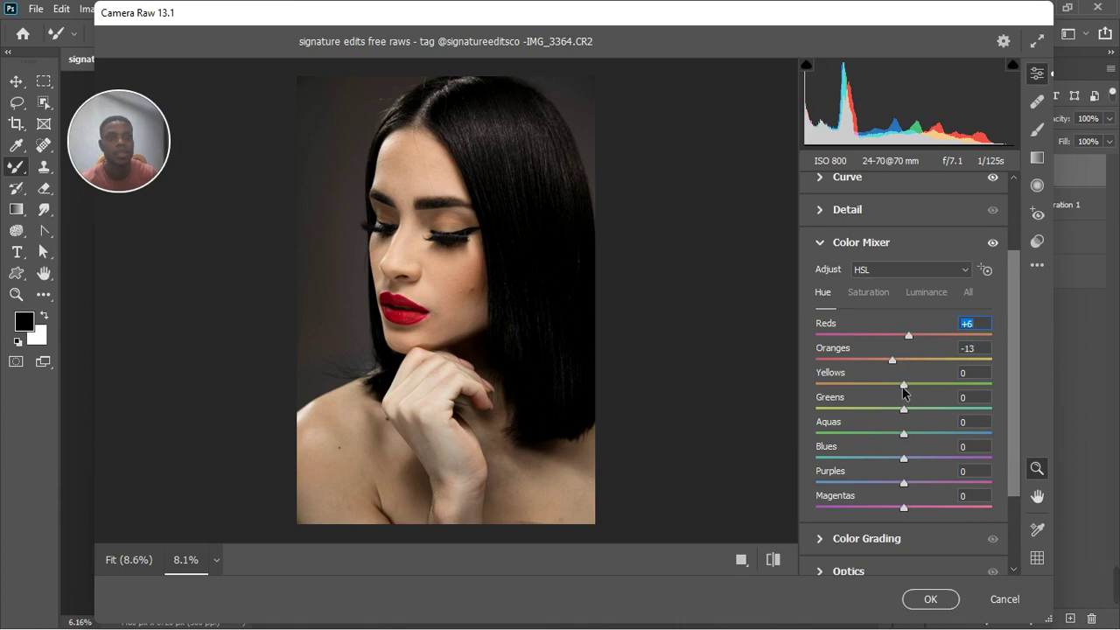
{"action": "left_click_drag", "start_coordinate": [903, 385], "coordinate": [894, 385]}
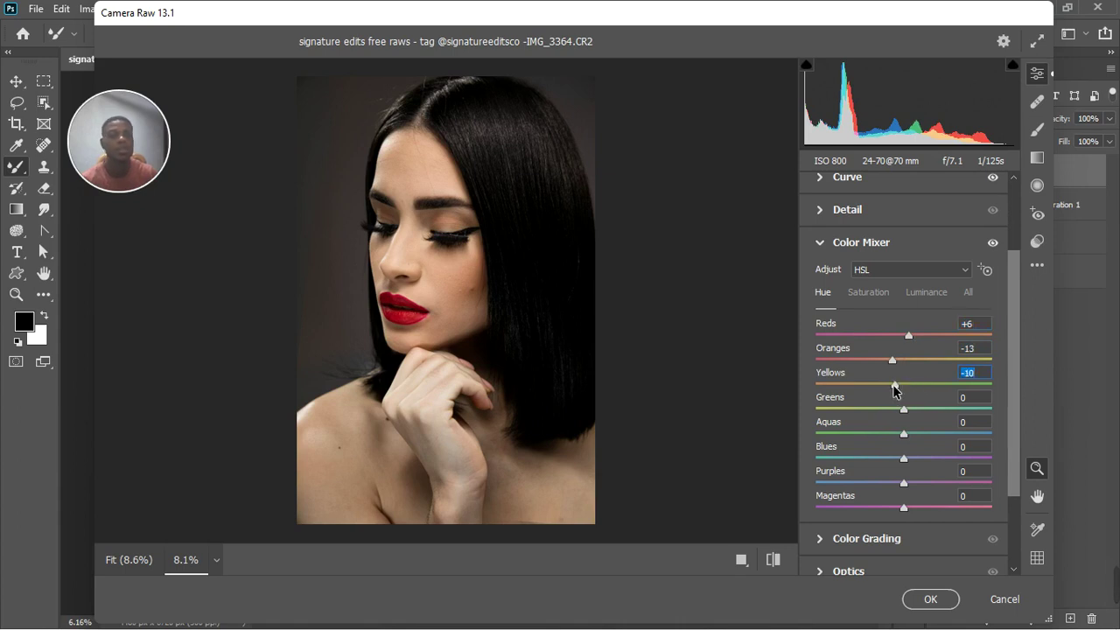
Darken the Color Mixer luminance to oranges -9, yellows -9, aquas -21 and blues -16.
{"action": "left_click", "coordinate": [880, 295]}
{"action": "left_click", "coordinate": [927, 296]}
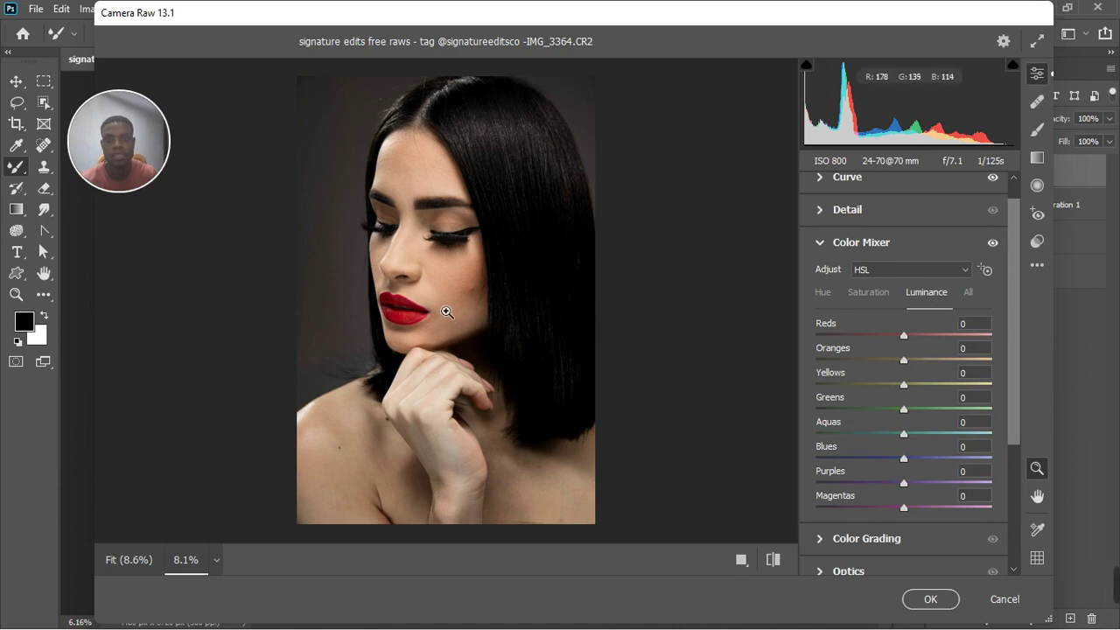
{"action": "left_click_drag", "start_coordinate": [904, 390], "coordinate": [887, 385]}
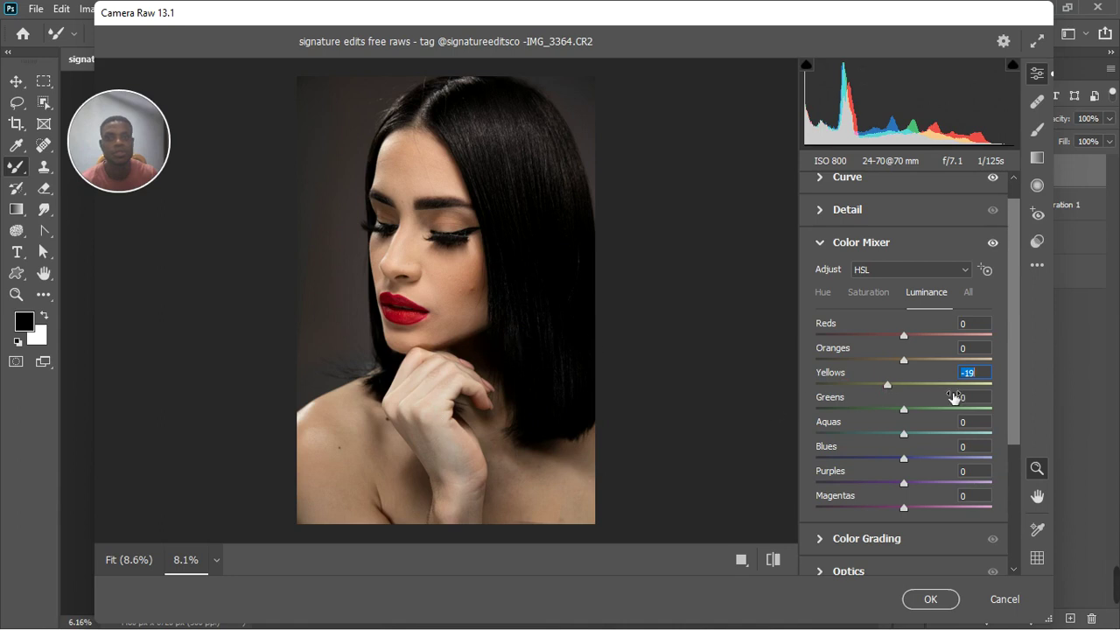
{"action": "left_click_drag", "start_coordinate": [903, 361], "coordinate": [894, 363]}
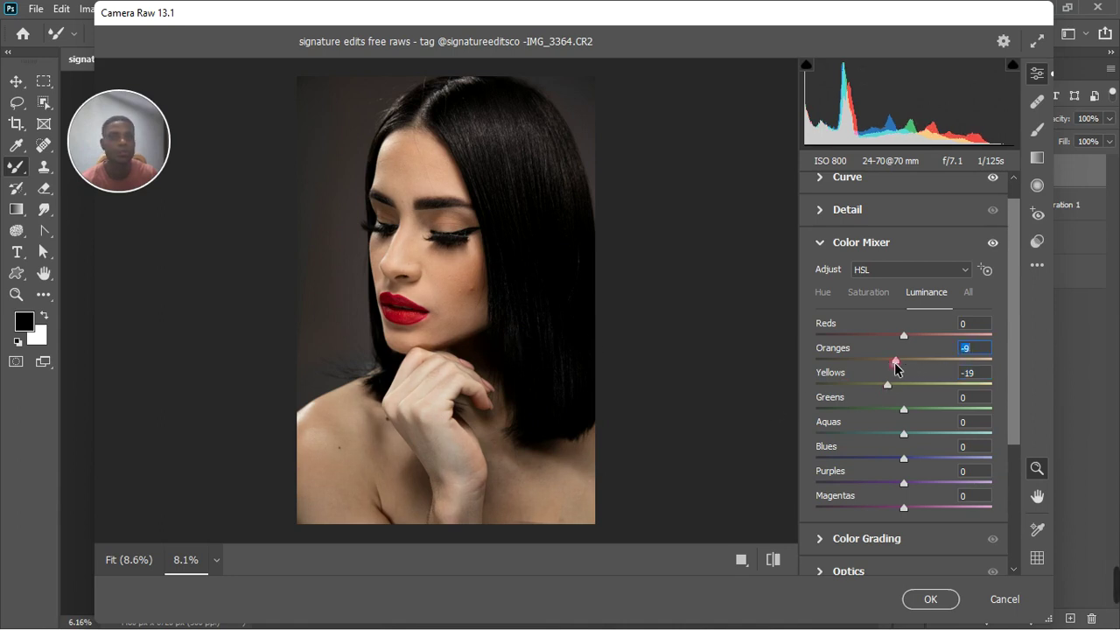
{"action": "left_click_drag", "start_coordinate": [889, 386], "coordinate": [896, 384]}
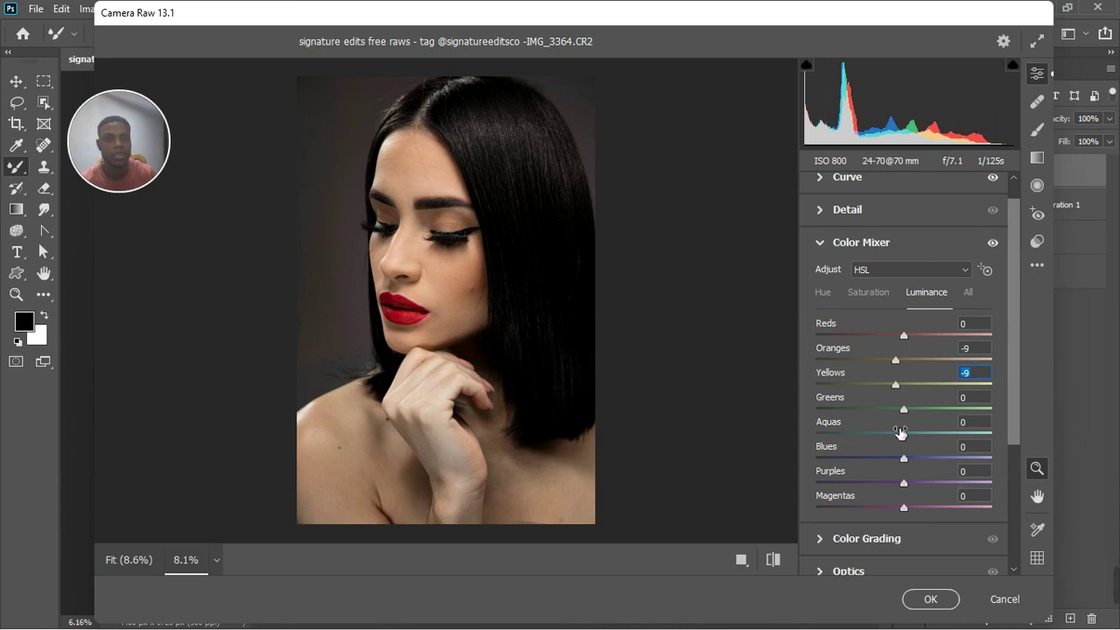
{"action": "left_click_drag", "start_coordinate": [905, 433], "coordinate": [891, 465]}
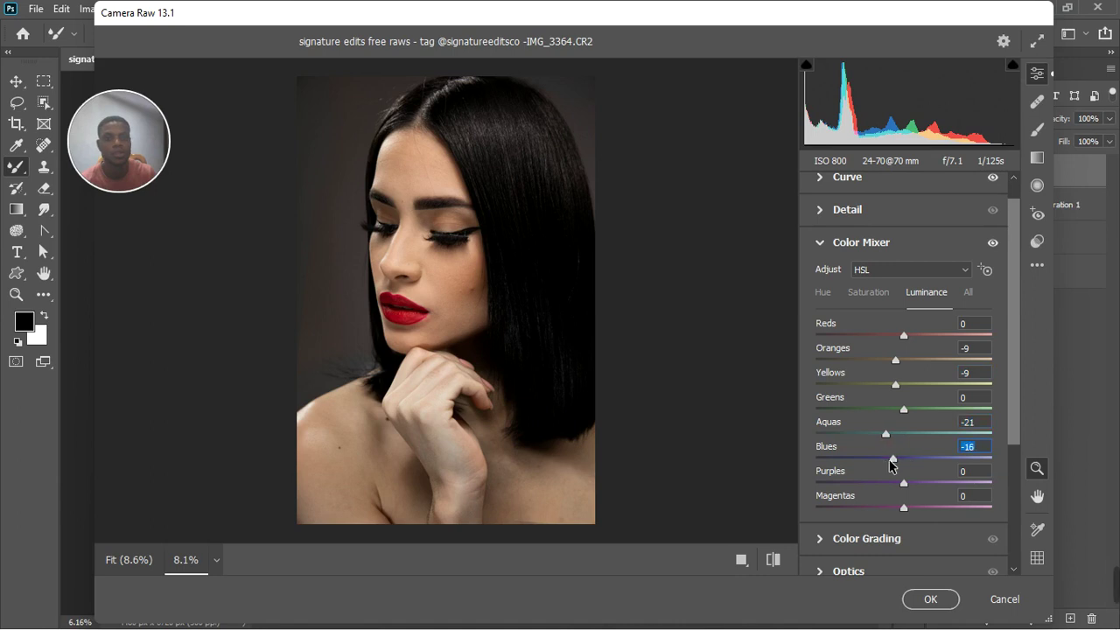
Raise the Color Mixer saturation of the aquas to +10 and the blues to +13.
{"action": "left_click", "coordinate": [871, 300]}
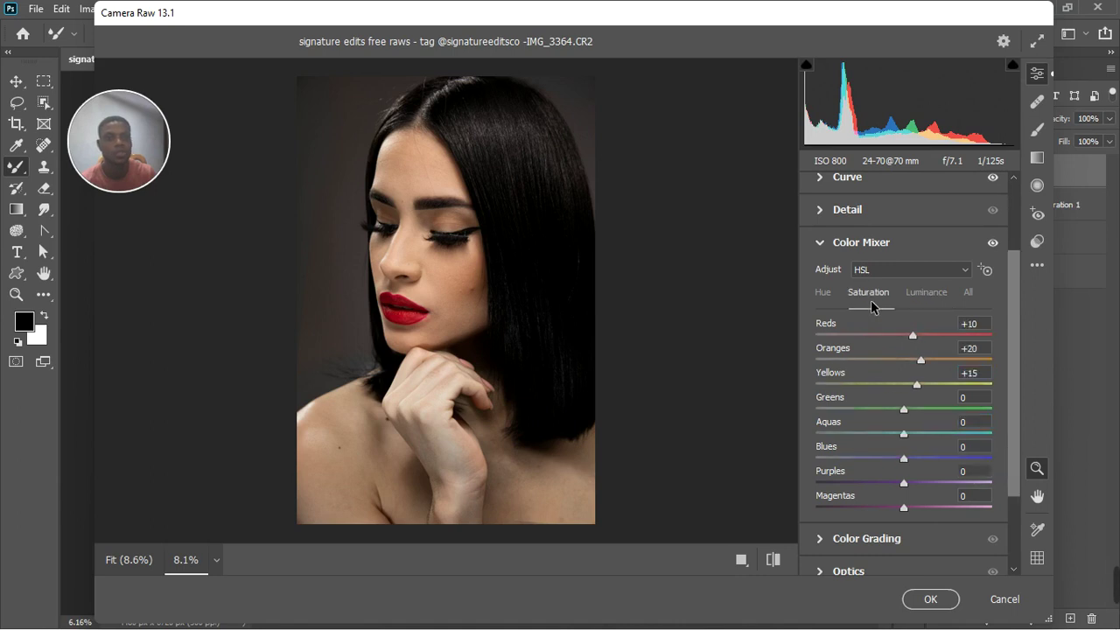
{"action": "left_click", "coordinate": [909, 436]}
{"action": "left_click", "coordinate": [913, 435]}
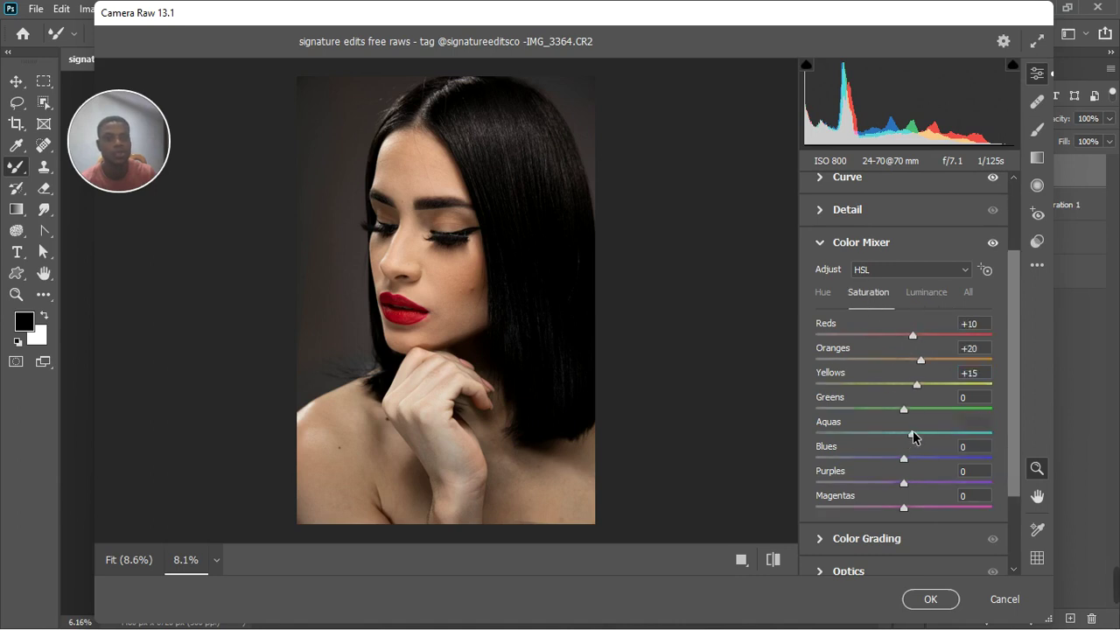
{"action": "left_click_drag", "start_coordinate": [907, 466], "coordinate": [919, 466]}
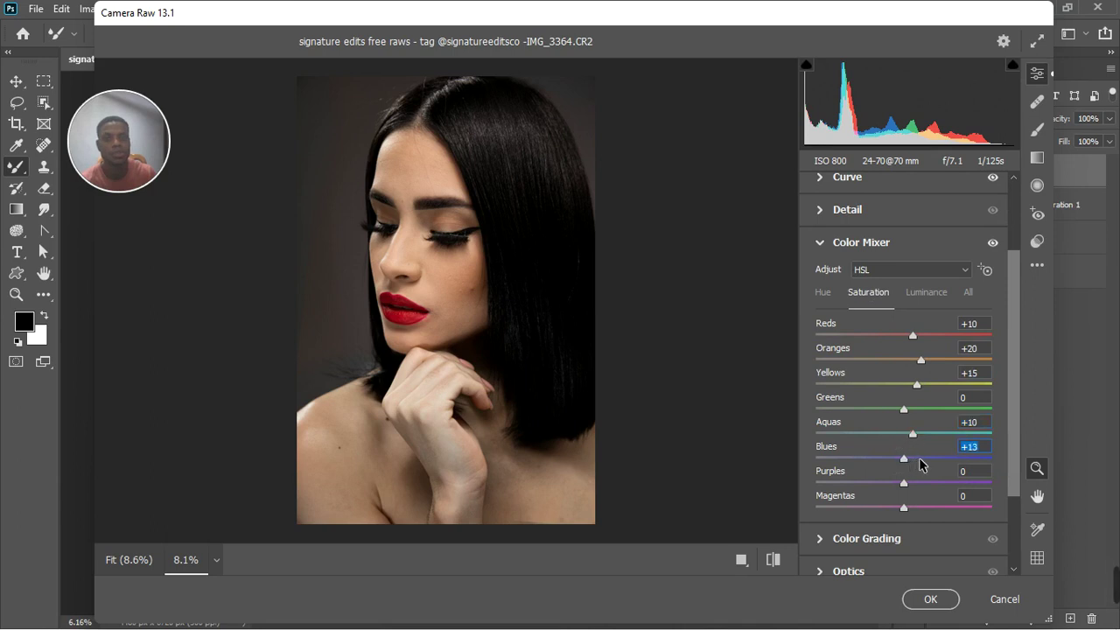
Set the Color Mixer hue of the aquas to -14 and the blues to +15, and collapse the mixer settings.
{"action": "left_click", "coordinate": [824, 296]}
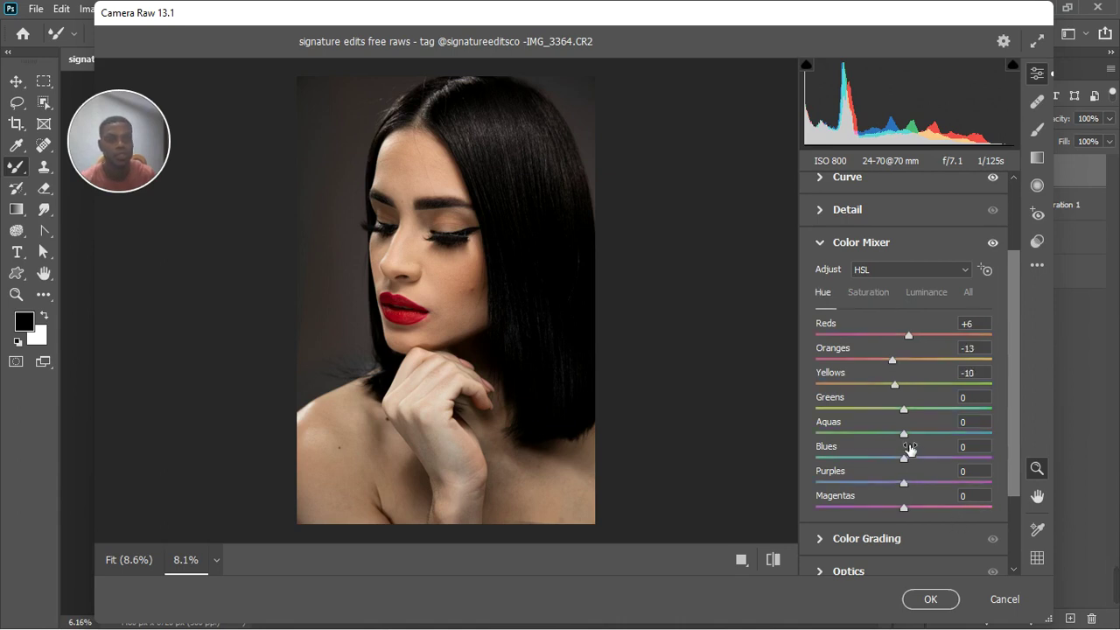
{"action": "left_click_drag", "start_coordinate": [904, 437], "coordinate": [921, 453]}
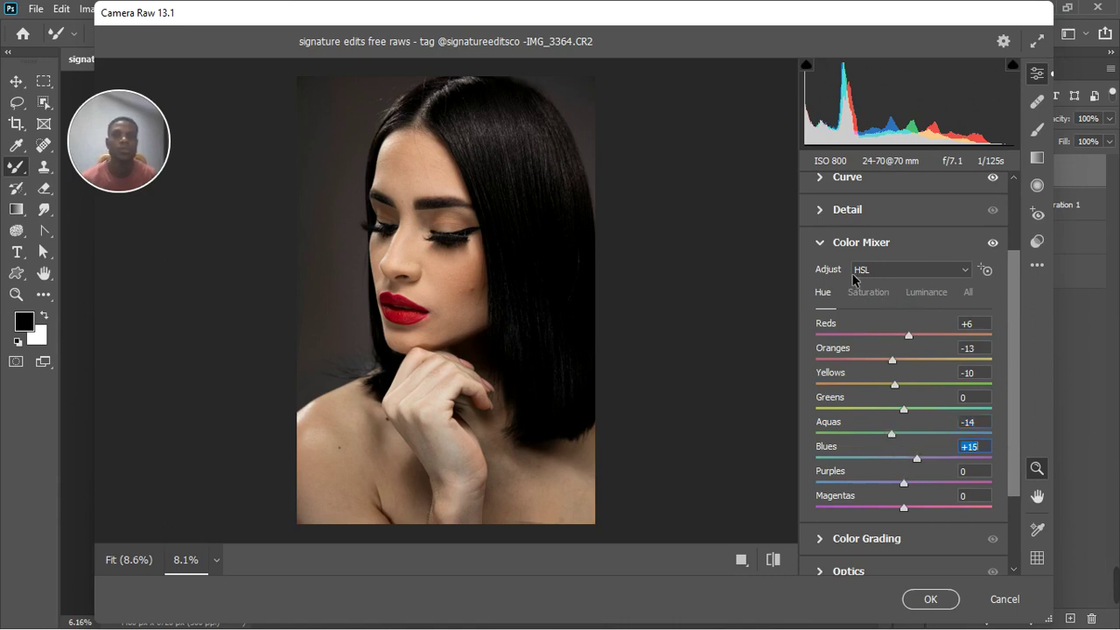
{"action": "left_click", "coordinate": [817, 242]}
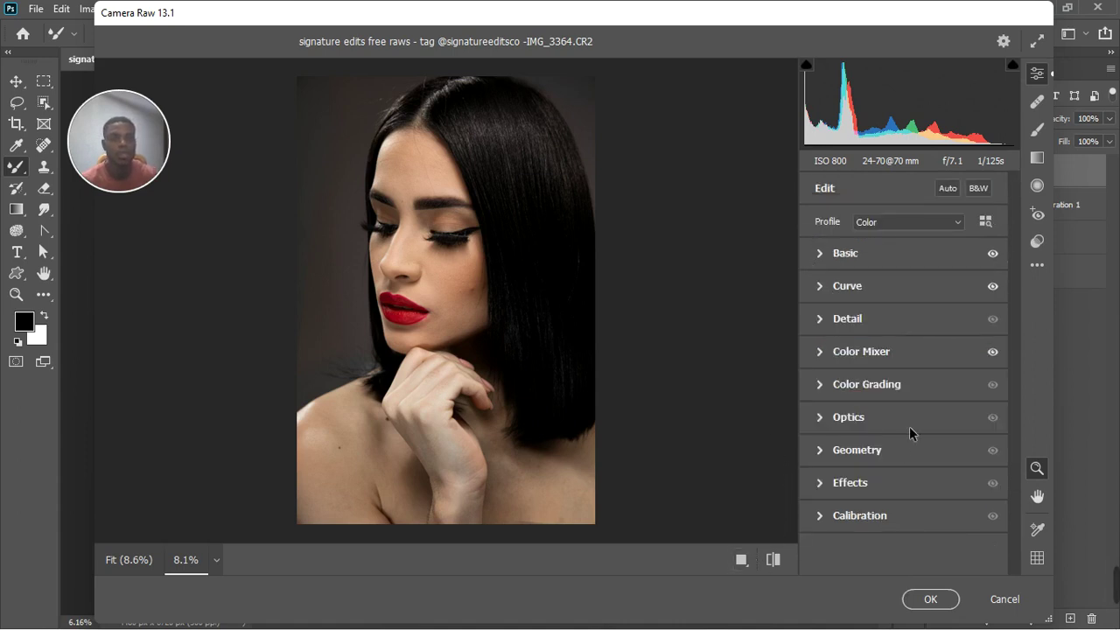
Calibrate the primary hues to red +14, green +12 and blue -15, and apply the Camera Raw filter.
{"action": "left_click", "coordinate": [818, 515]}
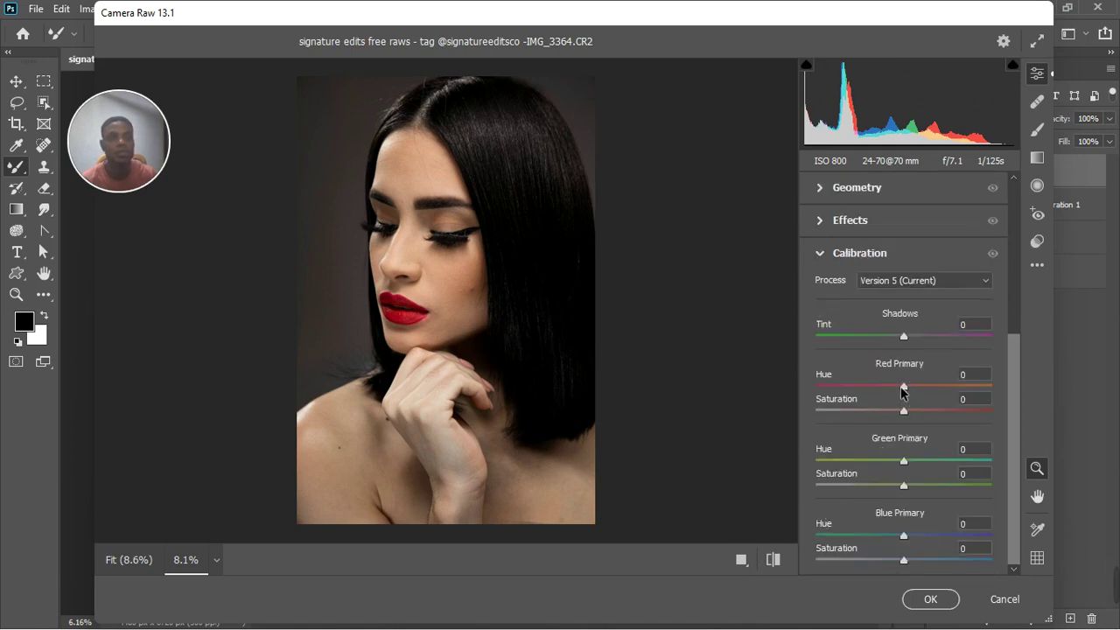
{"action": "left_click_drag", "start_coordinate": [903, 391], "coordinate": [915, 388]}
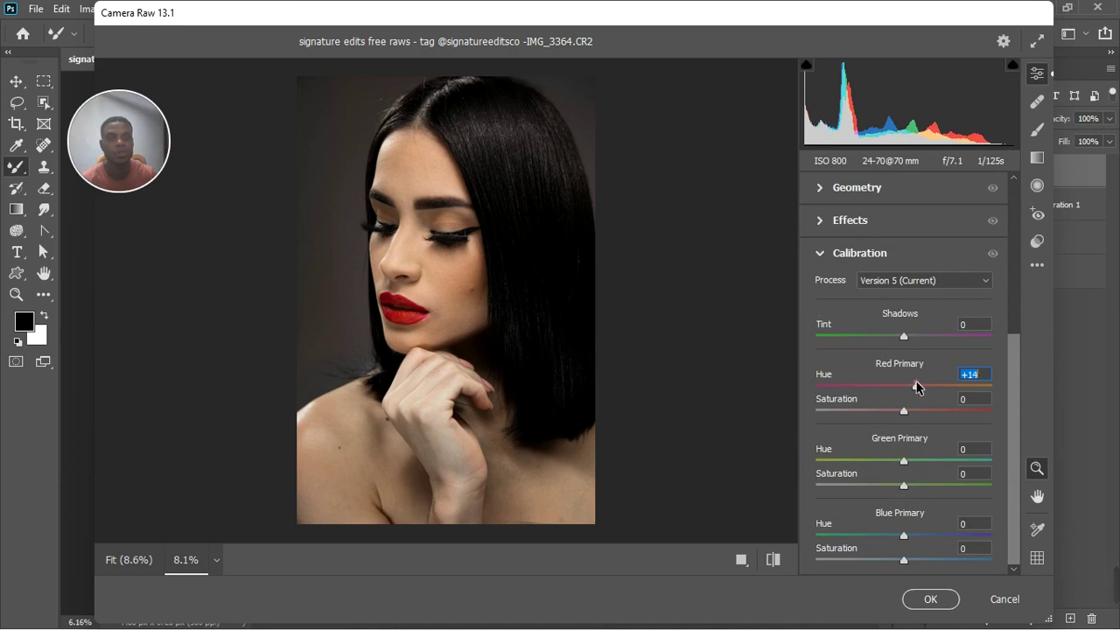
{"action": "left_click_drag", "start_coordinate": [904, 537], "coordinate": [890, 547]}
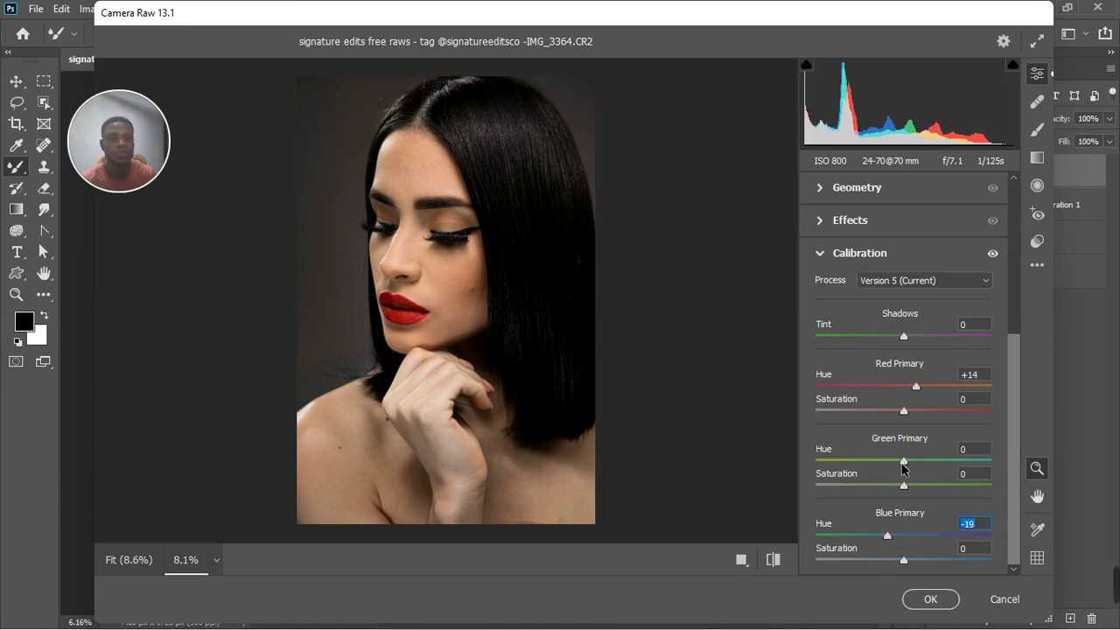
{"action": "mouse_move", "coordinate": [904, 468]}
{"action": "left_mouse_down"}
{"action": "mouse_move", "coordinate": [918, 465]}
{"action": "mouse_move", "coordinate": [877, 465]}
{"action": "mouse_move", "coordinate": [919, 466]}
{"action": "left_mouse_up"}
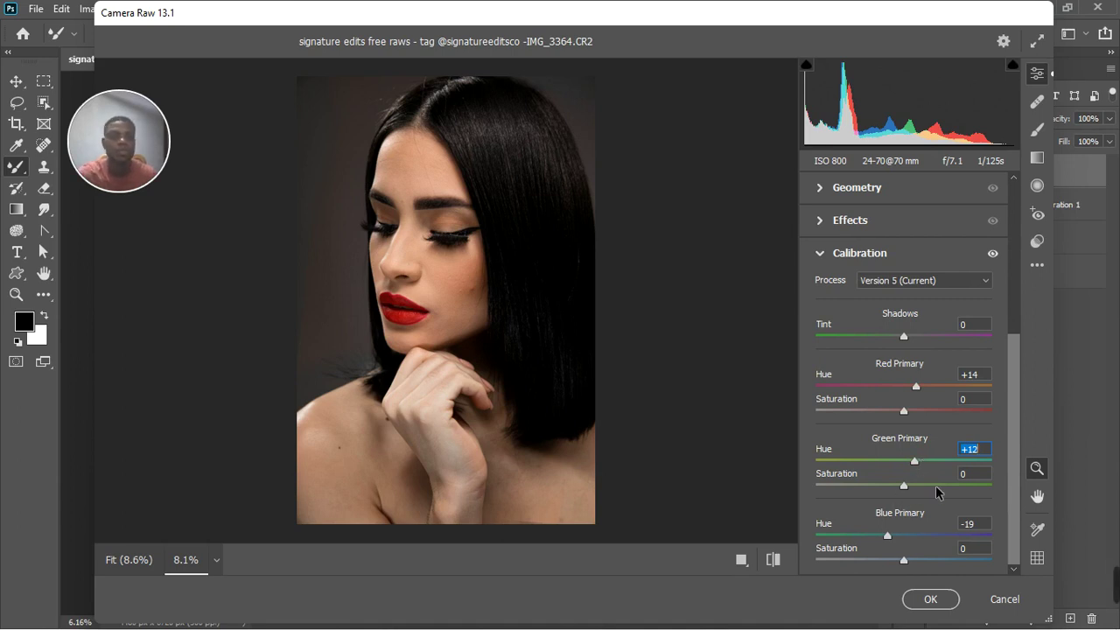
{"action": "left_click_drag", "start_coordinate": [890, 535], "coordinate": [894, 537]}
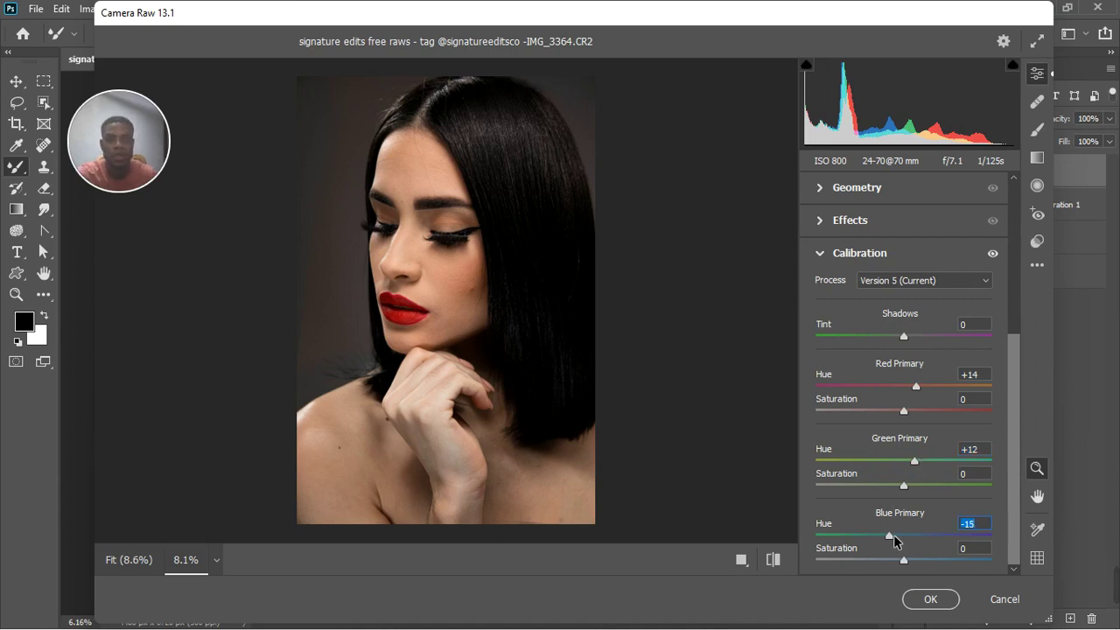
{"action": "left_click", "coordinate": [930, 599]}
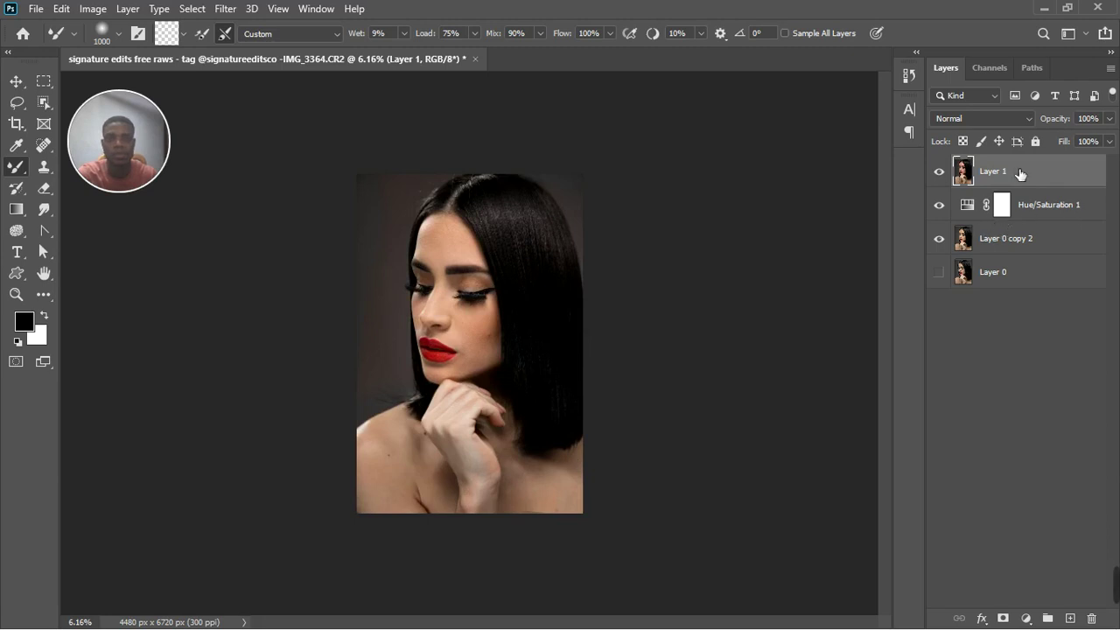
Add a Hue/Saturation adjustment above Layer 1, shift its master hue until the skin turns green, and invert its mask to black.
{"action": "left_click", "coordinate": [1025, 619]}
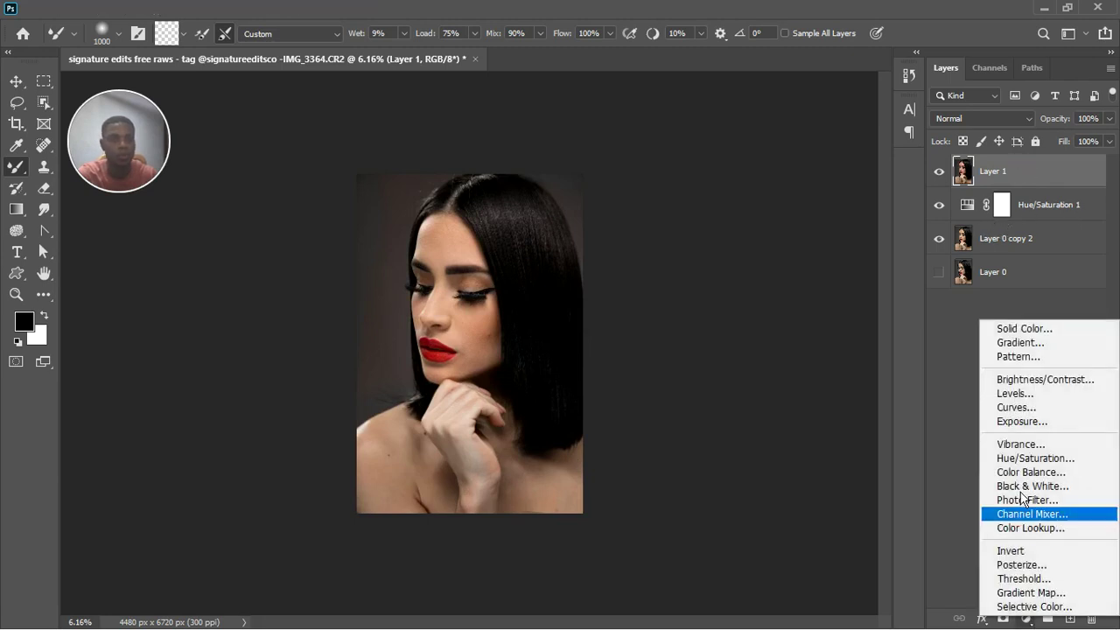
{"action": "left_click", "coordinate": [1035, 458]}
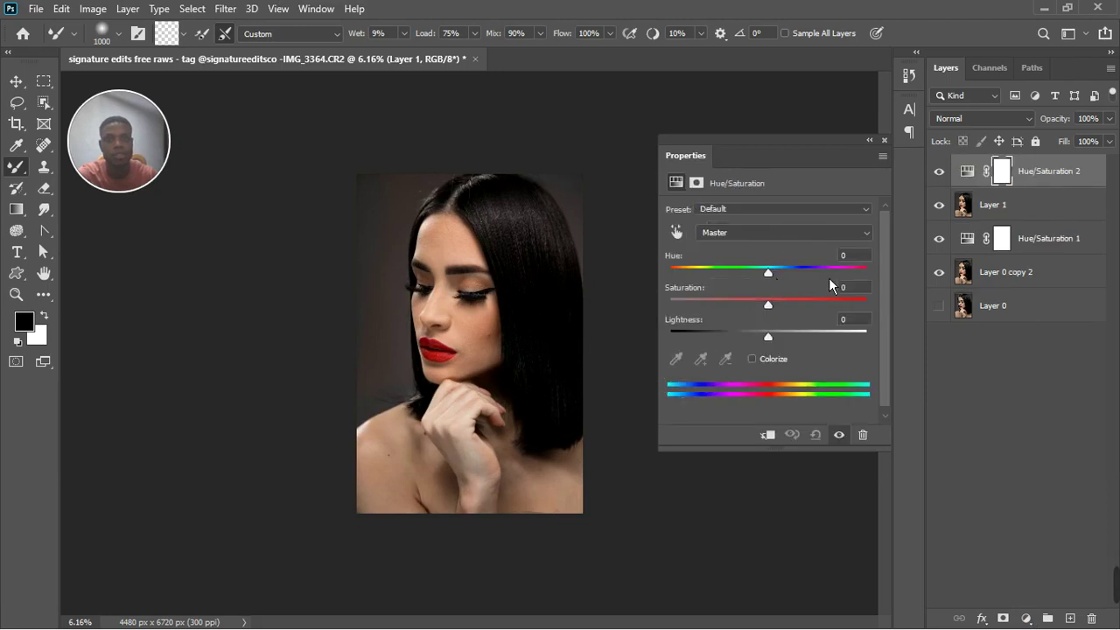
{"action": "left_click", "coordinate": [828, 277]}
{"action": "left_click", "coordinate": [1013, 179]}
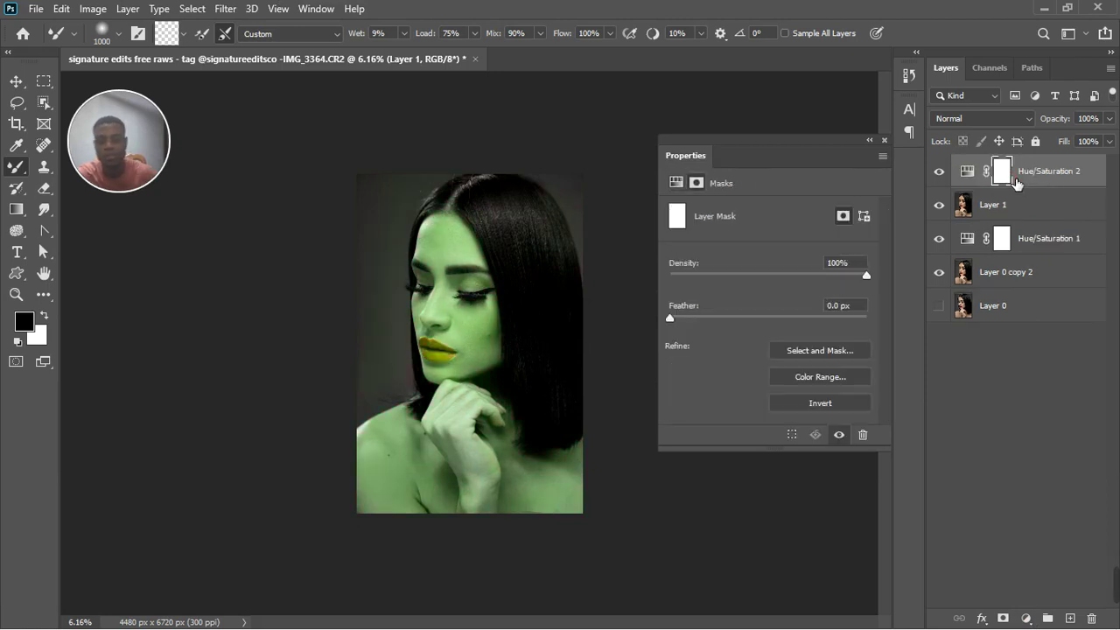
{"action": "key", "text": "ctrl+i"}
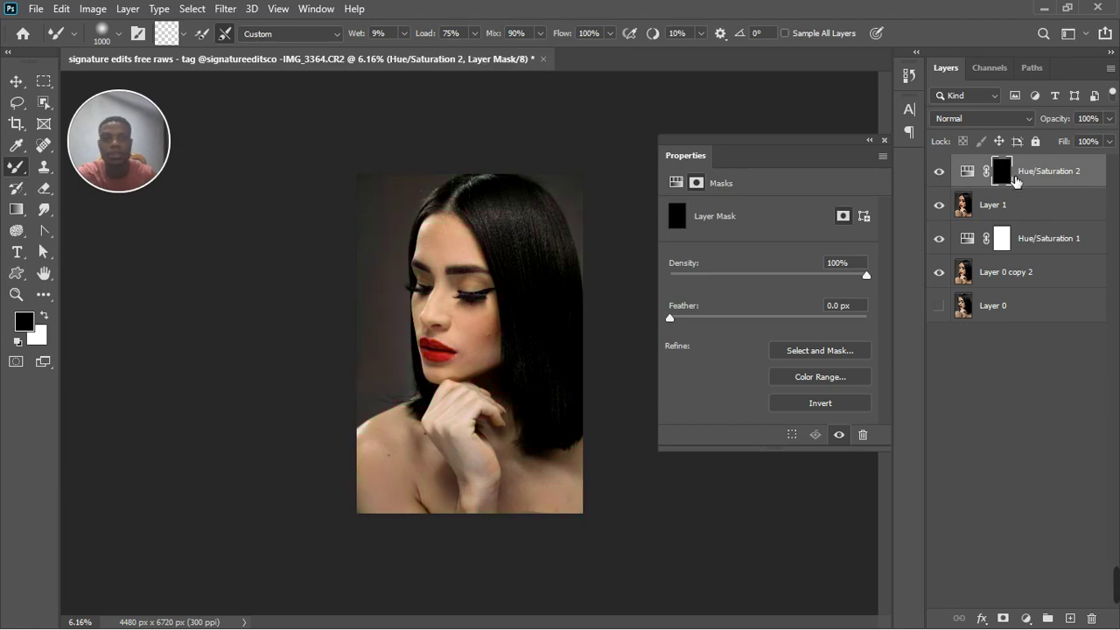
Try to paint over the hand on the adjustment layer's black mask with the Clone Stamp at size 300.
{"action": "right_click", "coordinate": [16, 167]}
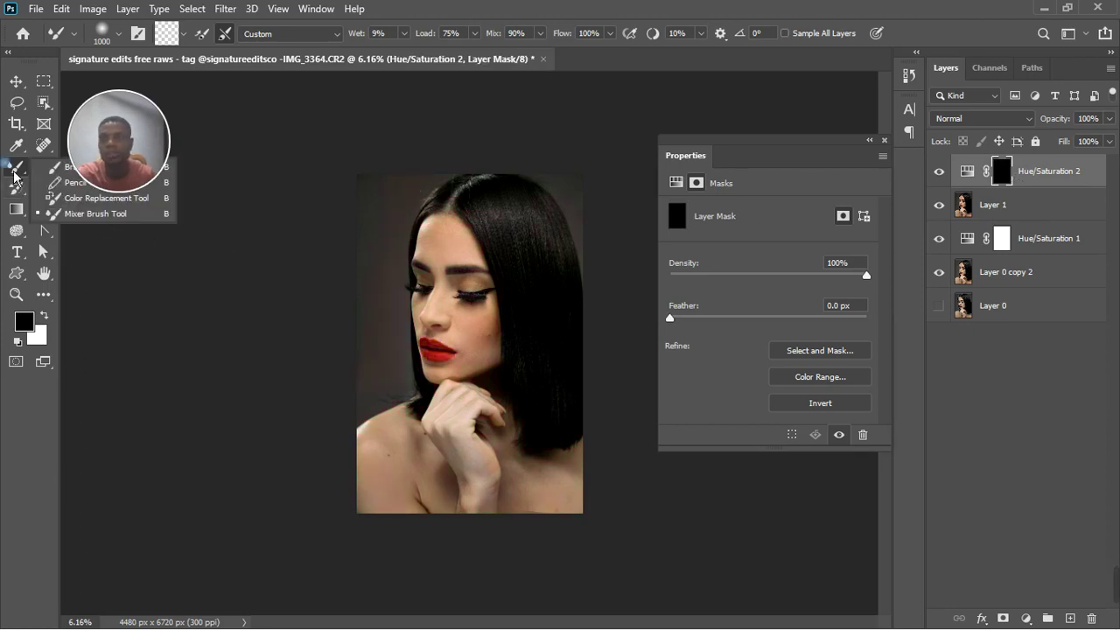
{"action": "key", "text": "Escape"}
{"action": "key", "text": "s"}
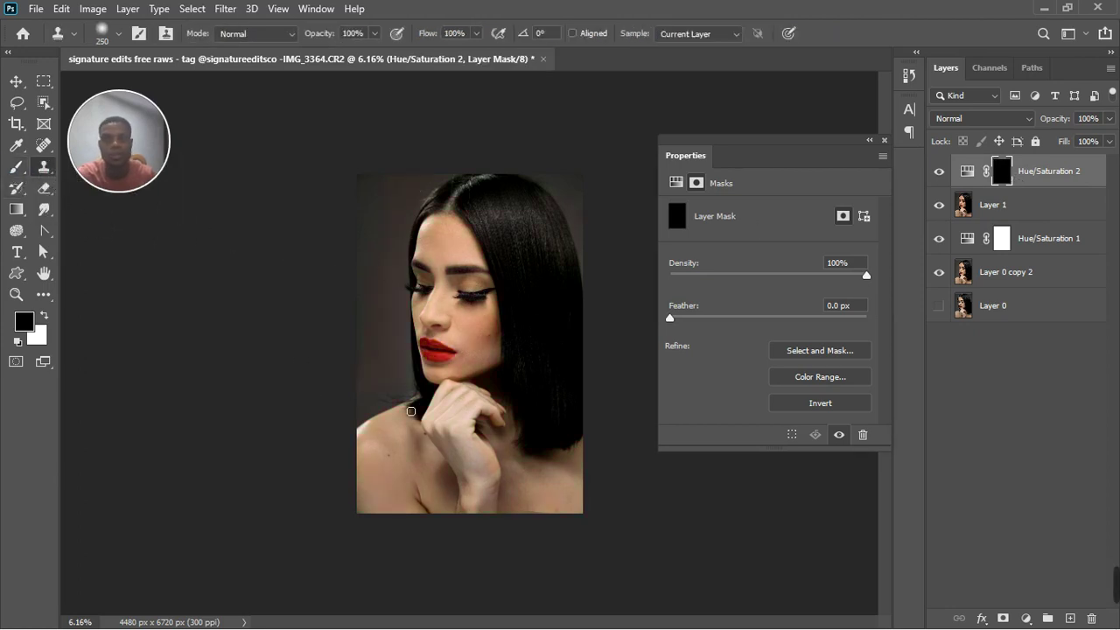
{"action": "key", "text": "bracketright"}
{"action": "key", "text": "Return"}
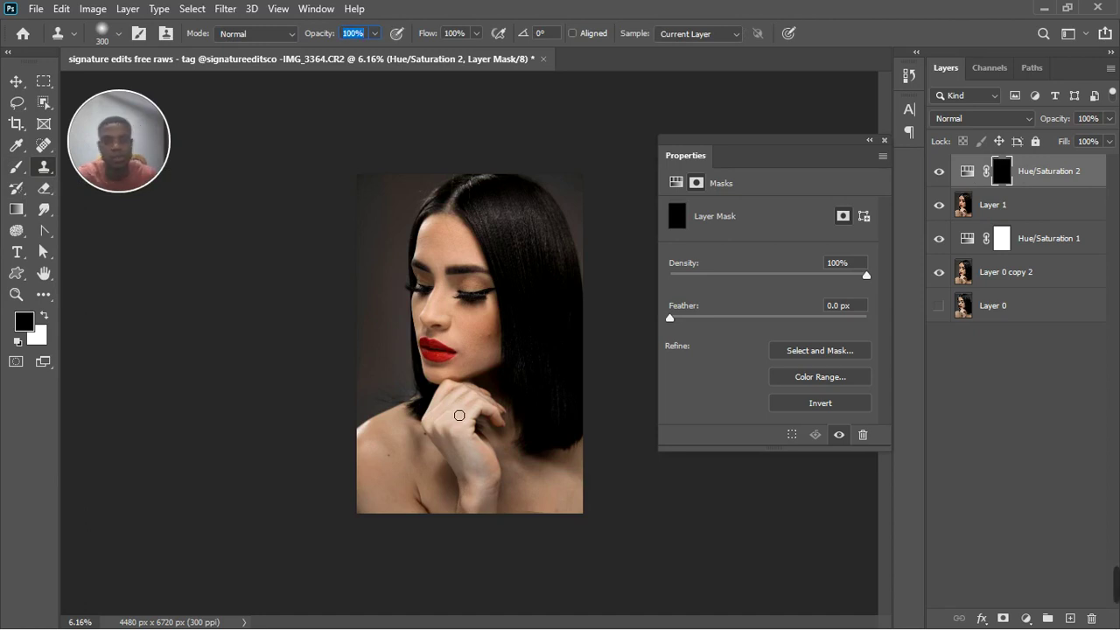
{"action": "left_click", "coordinate": [465, 419]}
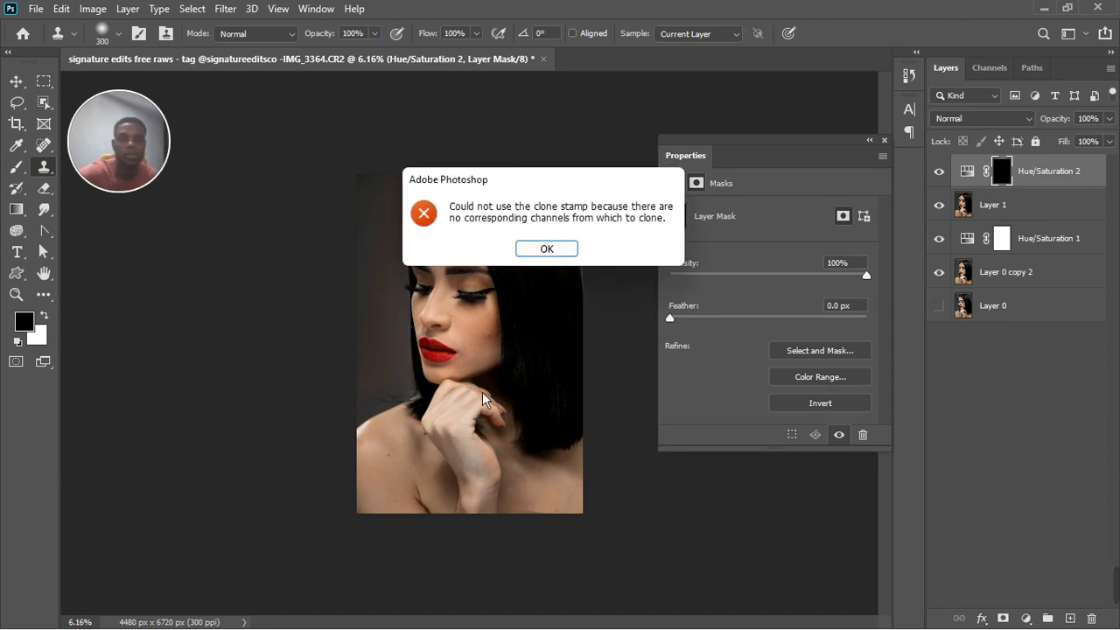
Paint the hand white on the Hue/Saturation 2 mask with the Brush at size 600 and 3% flow.
{"action": "left_click", "coordinate": [549, 249]}
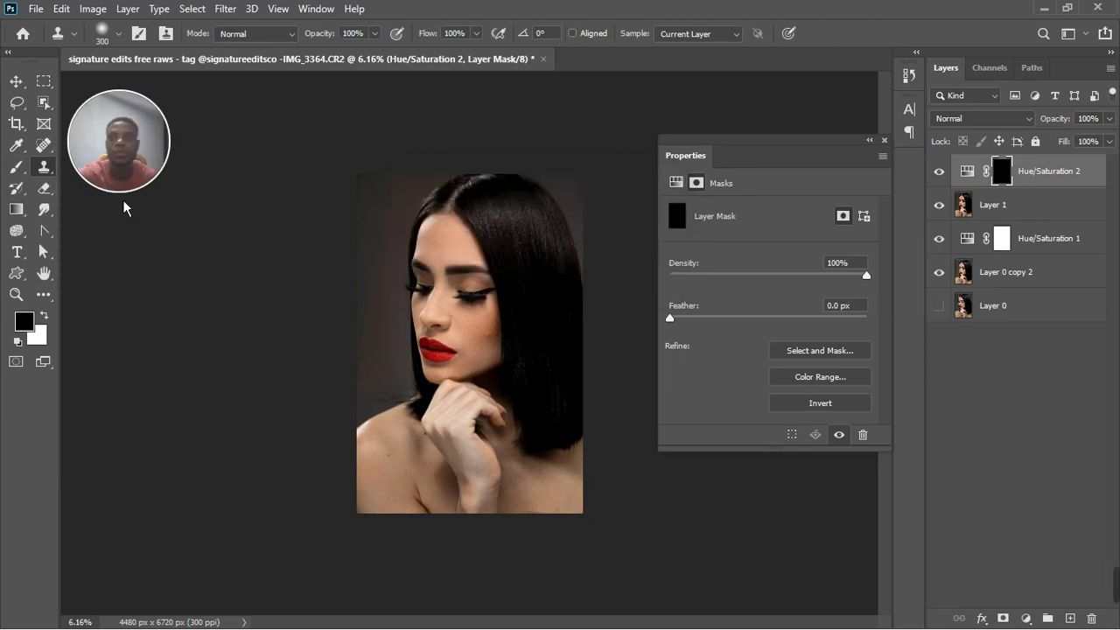
{"action": "left_click", "coordinate": [16, 166]}
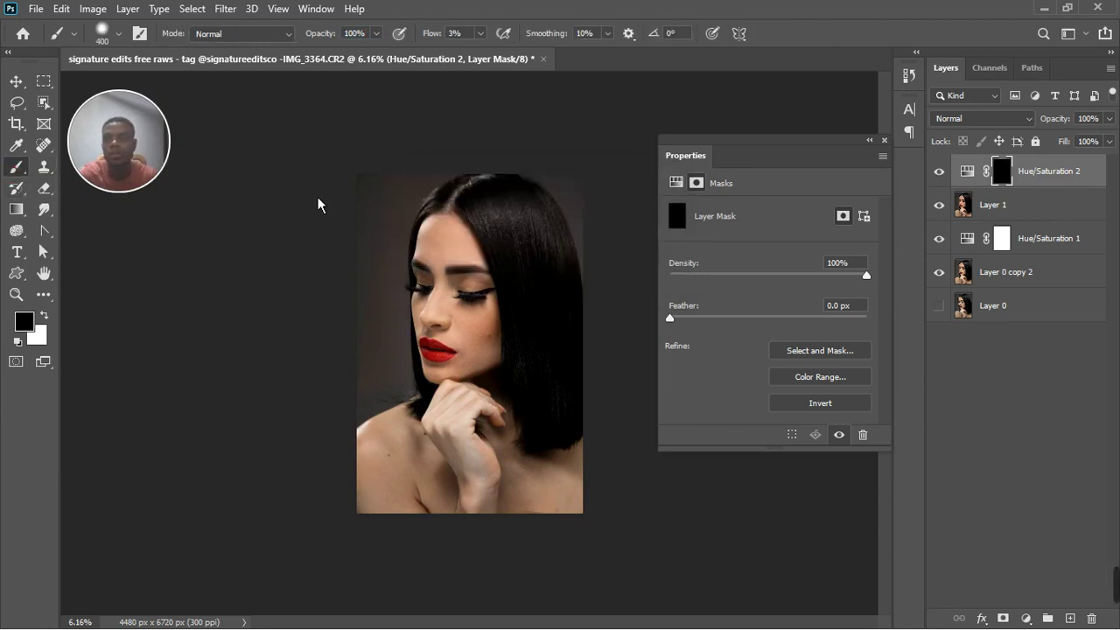
{"action": "left_click", "coordinate": [885, 140]}
{"action": "key", "text": "bracketright"}
{"action": "key", "text": "bracketright"}
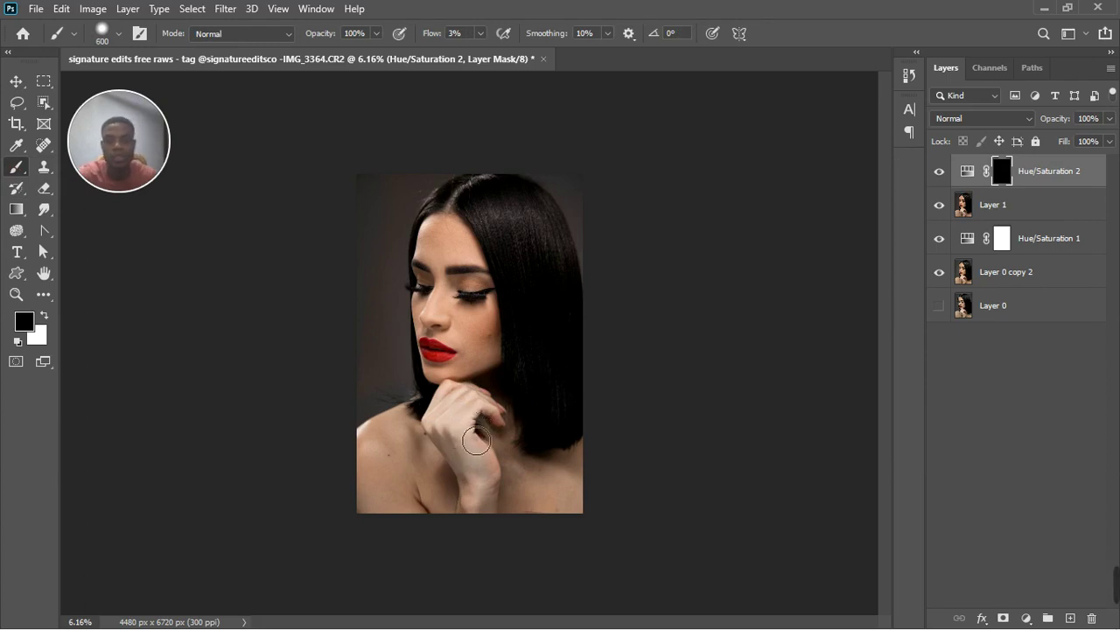
{"action": "key", "text": "x"}
{"action": "mouse_move", "coordinate": [473, 429]}
{"action": "left_mouse_down"}
{"action": "mouse_move", "coordinate": [463, 454]}
{"action": "mouse_move", "coordinate": [466, 404]}
{"action": "mouse_move", "coordinate": [484, 491]}
{"action": "mouse_move", "coordinate": [481, 467]}
{"action": "mouse_move", "coordinate": [466, 469]}
{"action": "mouse_move", "coordinate": [451, 446]}
{"action": "mouse_move", "coordinate": [451, 416]}
{"action": "mouse_move", "coordinate": [512, 417]}
{"action": "mouse_move", "coordinate": [470, 408]}
{"action": "mouse_move", "coordinate": [489, 405]}
{"action": "mouse_move", "coordinate": [473, 414]}
{"action": "mouse_move", "coordinate": [517, 433]}
{"action": "mouse_move", "coordinate": [488, 435]}
{"action": "mouse_move", "coordinate": [481, 452]}
{"action": "mouse_move", "coordinate": [499, 498]}
{"action": "mouse_move", "coordinate": [469, 447]}
{"action": "left_mouse_up"}
Raise the brush flow to 18% and paint over the whole hand and wrist on the mask to strengthen the effect.
{"action": "scroll", "coordinate": [469, 444], "scroll_direction": "up", "scroll_amount": 2}
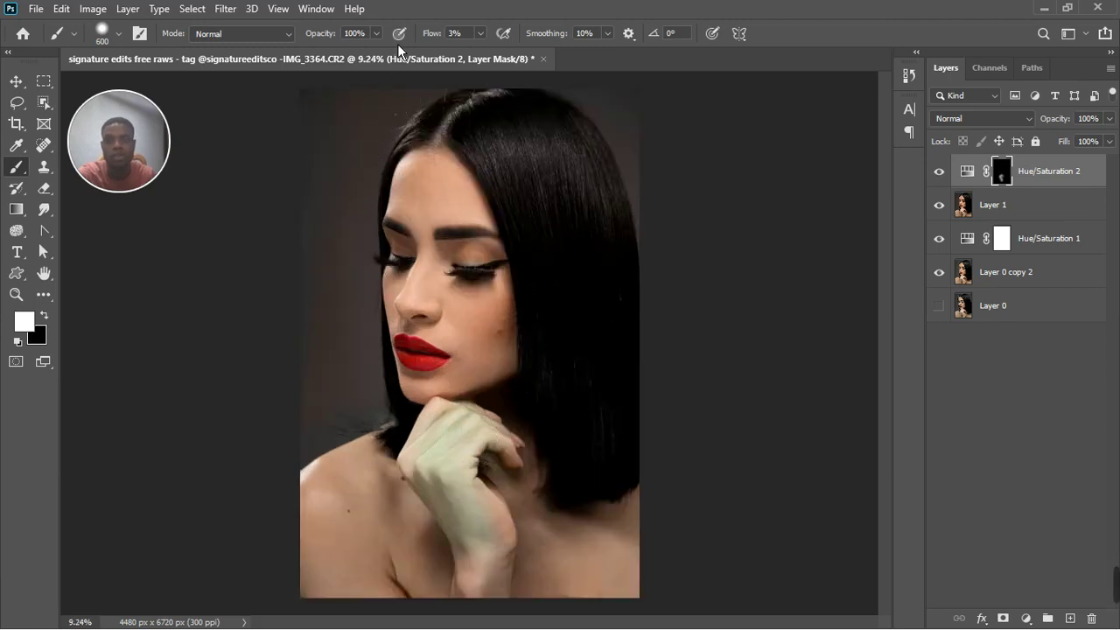
{"action": "left_click", "coordinate": [480, 34]}
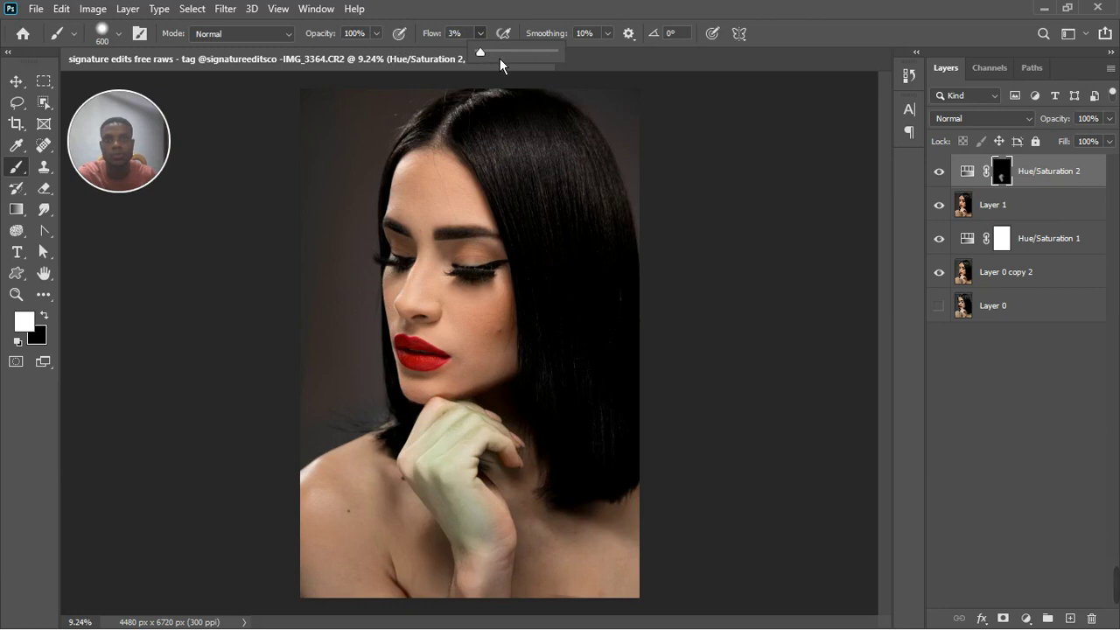
{"action": "left_click_drag", "start_coordinate": [499, 58], "coordinate": [501, 58]}
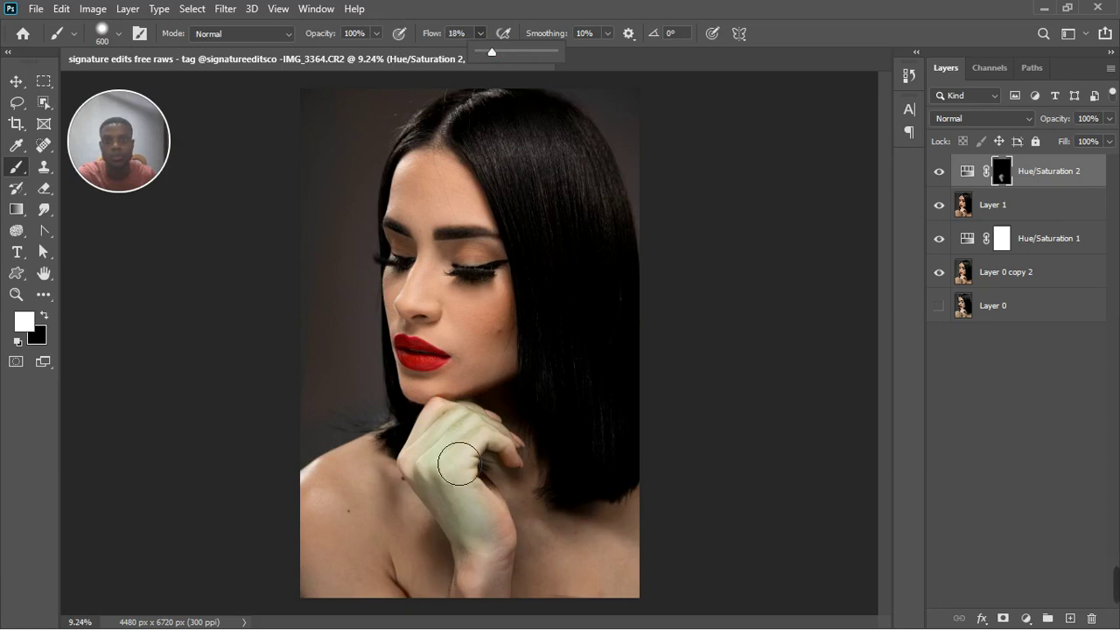
{"action": "mouse_move", "coordinate": [444, 450]}
{"action": "left_mouse_down"}
{"action": "mouse_move", "coordinate": [524, 478]}
{"action": "mouse_move", "coordinate": [489, 475]}
{"action": "mouse_move", "coordinate": [506, 547]}
{"action": "mouse_move", "coordinate": [472, 481]}
{"action": "mouse_move", "coordinate": [489, 511]}
{"action": "mouse_move", "coordinate": [435, 480]}
{"action": "mouse_move", "coordinate": [464, 437]}
{"action": "mouse_move", "coordinate": [479, 458]}
{"action": "mouse_move", "coordinate": [454, 524]}
{"action": "mouse_move", "coordinate": [486, 560]}
{"action": "mouse_move", "coordinate": [459, 523]}
{"action": "mouse_move", "coordinate": [473, 530]}
{"action": "mouse_move", "coordinate": [519, 607]}
{"action": "mouse_move", "coordinate": [512, 567]}
{"action": "mouse_move", "coordinate": [521, 587]}
{"action": "mouse_move", "coordinate": [469, 476]}
{"action": "mouse_move", "coordinate": [424, 487]}
{"action": "mouse_move", "coordinate": [447, 497]}
{"action": "mouse_move", "coordinate": [477, 434]}
{"action": "left_mouse_up"}
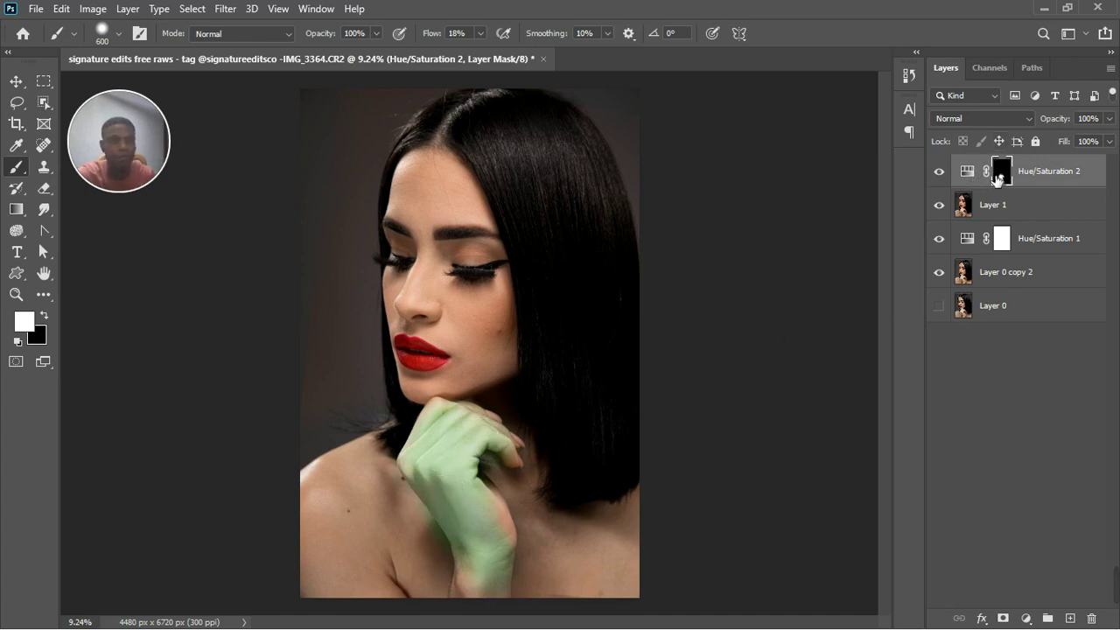
Open the settings of the Hue/Saturation 2 adjustment and set its master hue to 0.
{"action": "left_click", "coordinate": [971, 173]}
{"action": "double_click", "coordinate": [968, 172]}
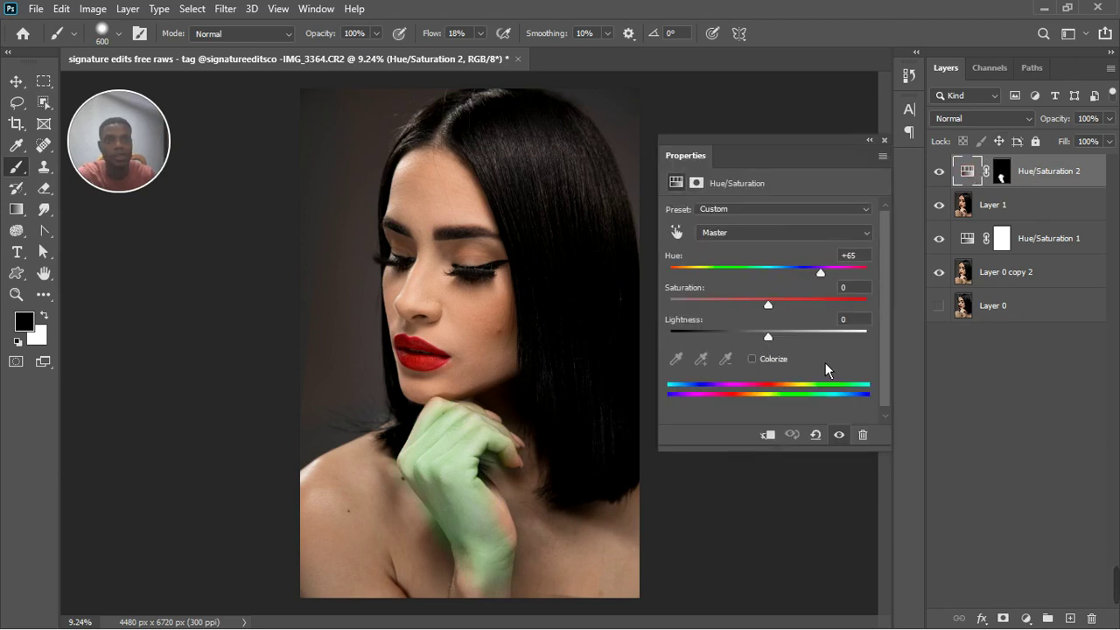
{"action": "double_click", "coordinate": [848, 255]}
{"action": "type", "text": "0-"}
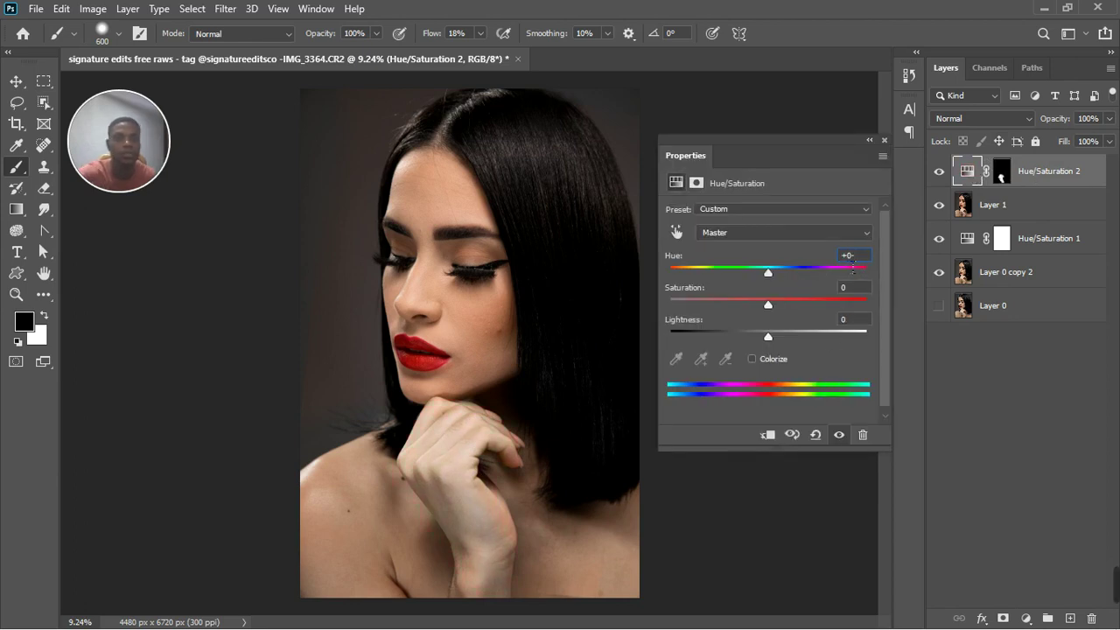
{"action": "type", "text": "0"}
{"action": "key", "text": "BackSpace"}
{"action": "key", "text": "BackSpace"}
{"action": "key", "text": "BackSpace"}
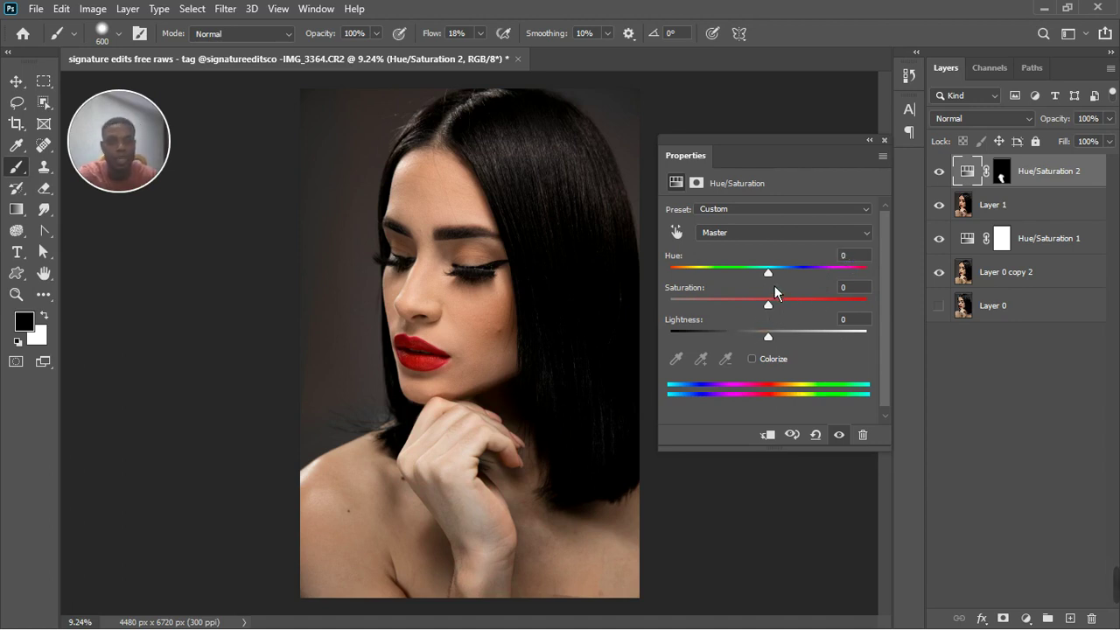
Try a master hue of -6 on the hand and return it to 0.
{"action": "mouse_move", "coordinate": [770, 278]}
{"action": "left_mouse_down"}
{"action": "mouse_move", "coordinate": [752, 279]}
{"action": "mouse_move", "coordinate": [784, 273]}
{"action": "mouse_move", "coordinate": [771, 276]}
{"action": "left_mouse_up"}
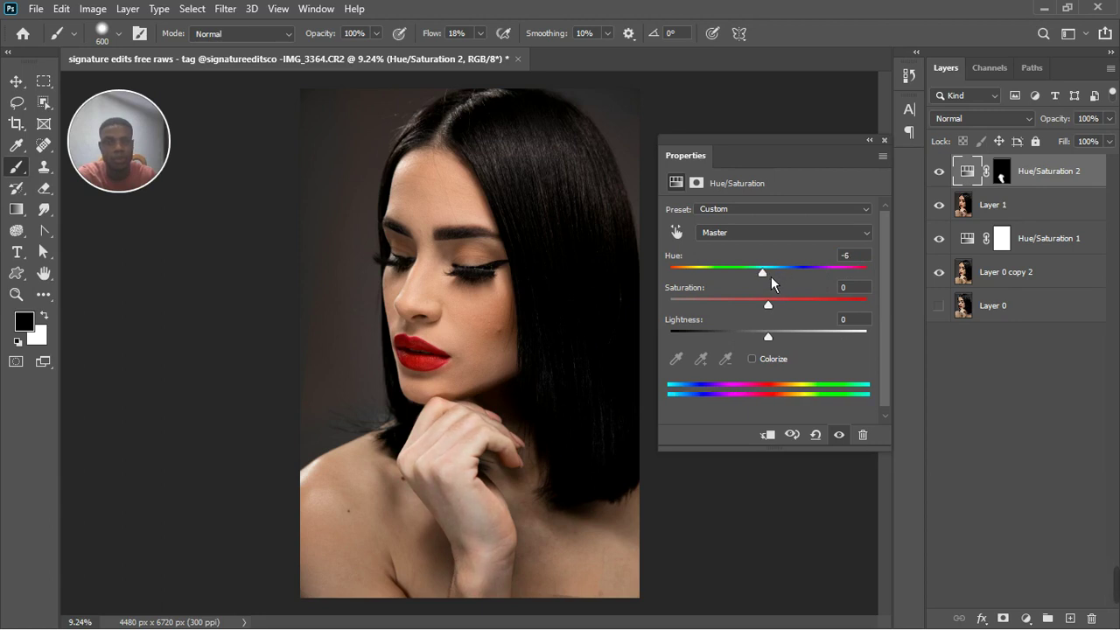
{"action": "left_click", "coordinate": [815, 435]}
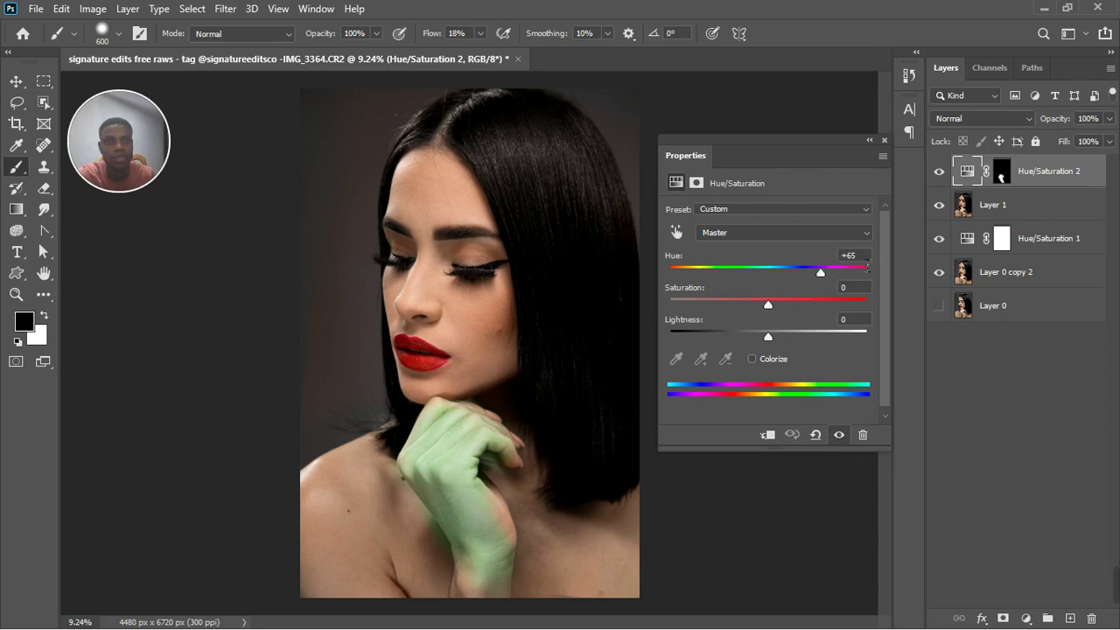
{"action": "double_click", "coordinate": [847, 254]}
{"action": "type", "text": "0"}
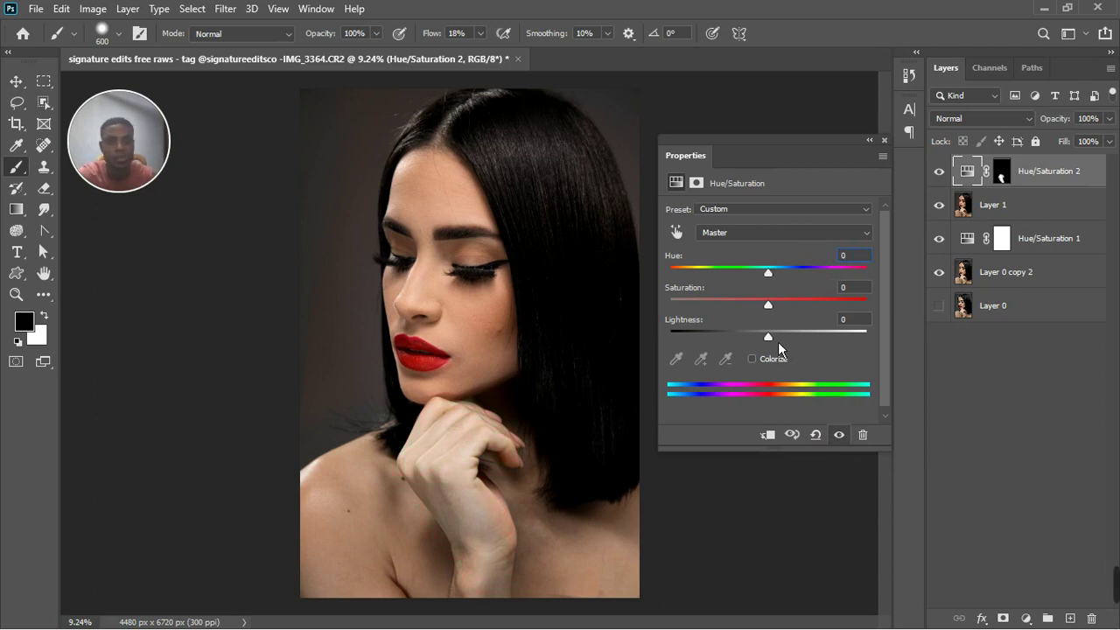
Set the hand adjustment's saturation to +28 and lightness to +1, and compare the image with and without it.
{"action": "left_click_drag", "start_coordinate": [777, 341], "coordinate": [769, 343]}
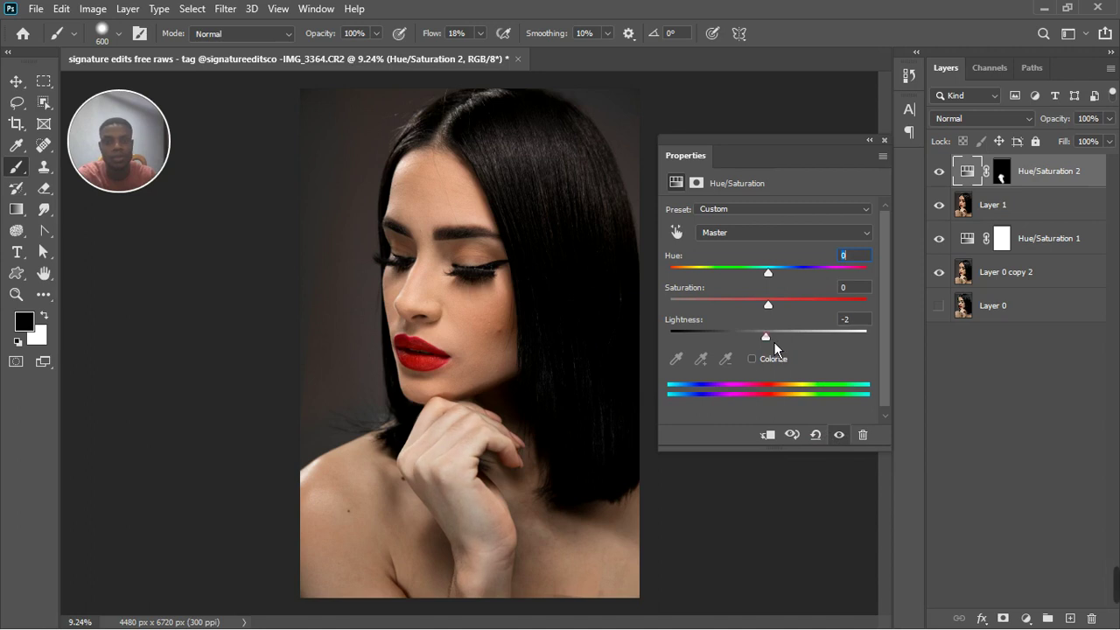
{"action": "left_click_drag", "start_coordinate": [777, 312], "coordinate": [804, 304]}
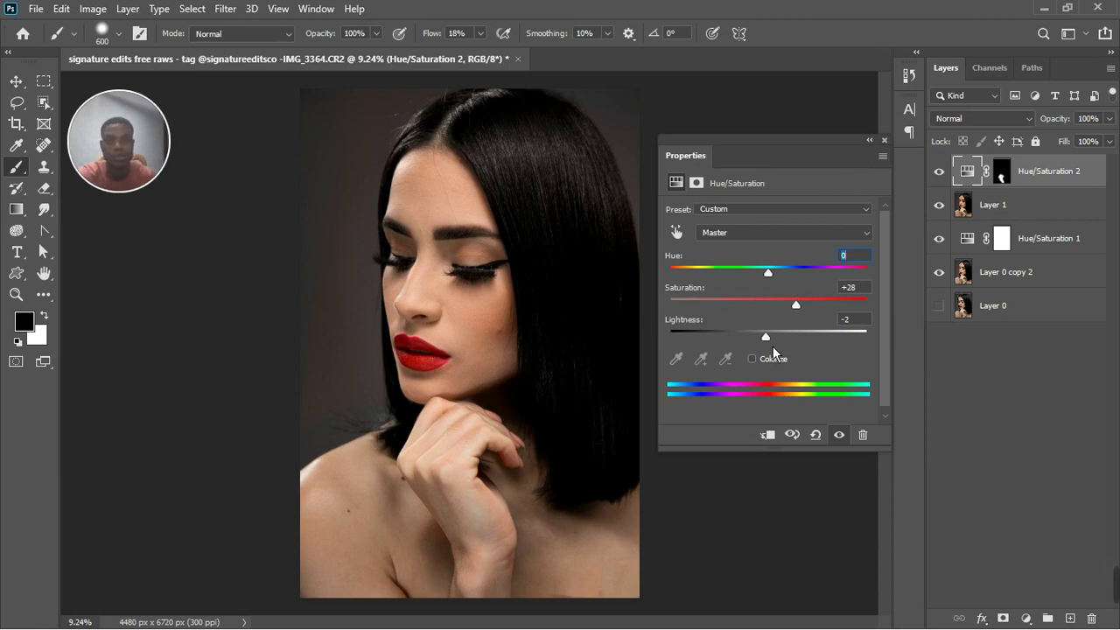
{"action": "left_click_drag", "start_coordinate": [774, 344], "coordinate": [777, 348]}
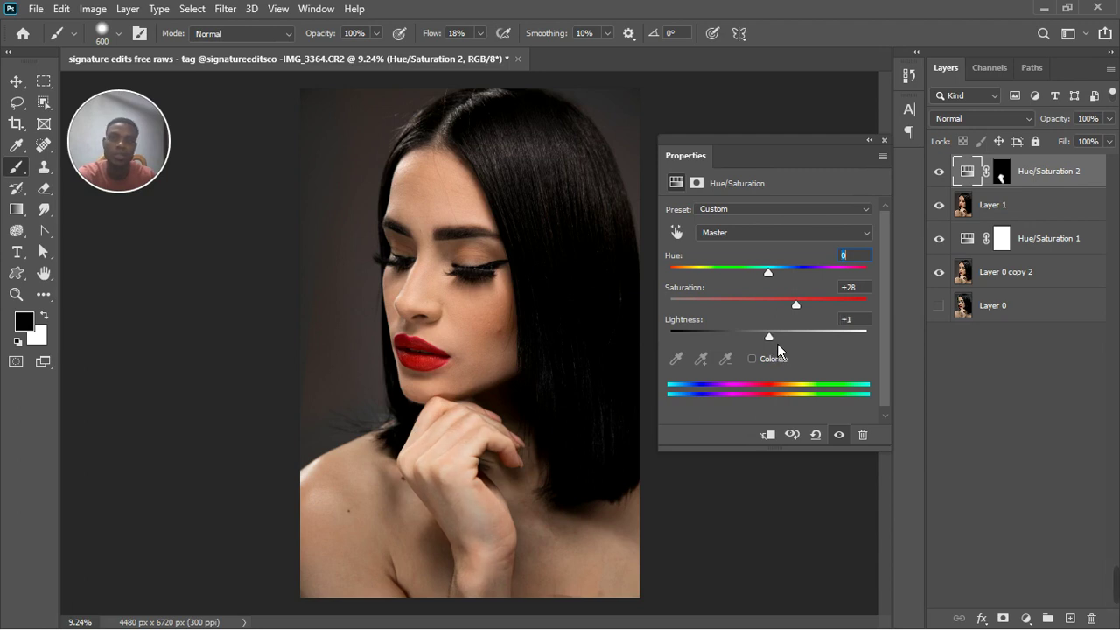
{"action": "left_click", "coordinate": [884, 140]}
{"action": "scroll", "coordinate": [465, 332], "scroll_direction": "down", "scroll_amount": 3}
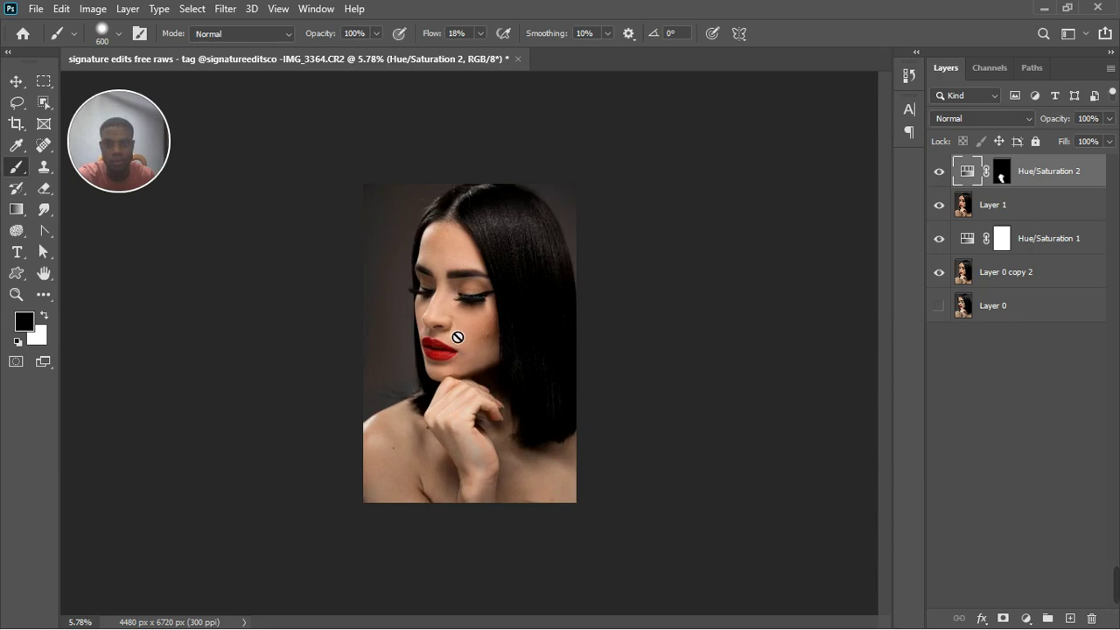
{"action": "left_click", "coordinate": [939, 172]}
{"action": "left_click", "coordinate": [949, 175]}
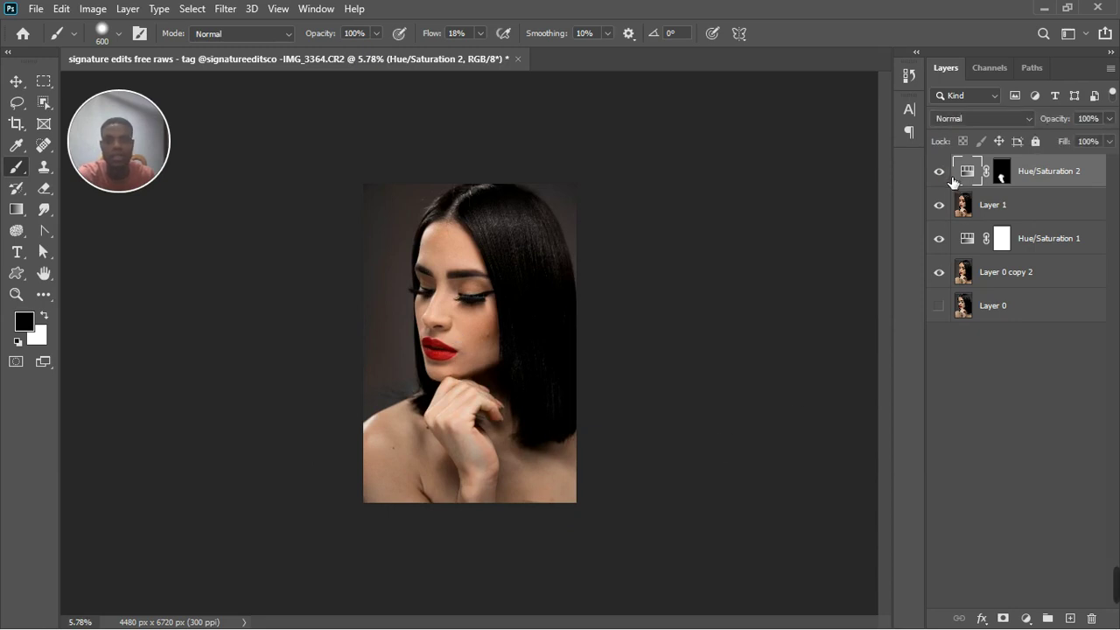
Add a Color Balance adjustment above Hue/Saturation 2 and set its midtones to cyan–red +4 and yellow–blue -2.
{"action": "left_click", "coordinate": [1027, 618]}
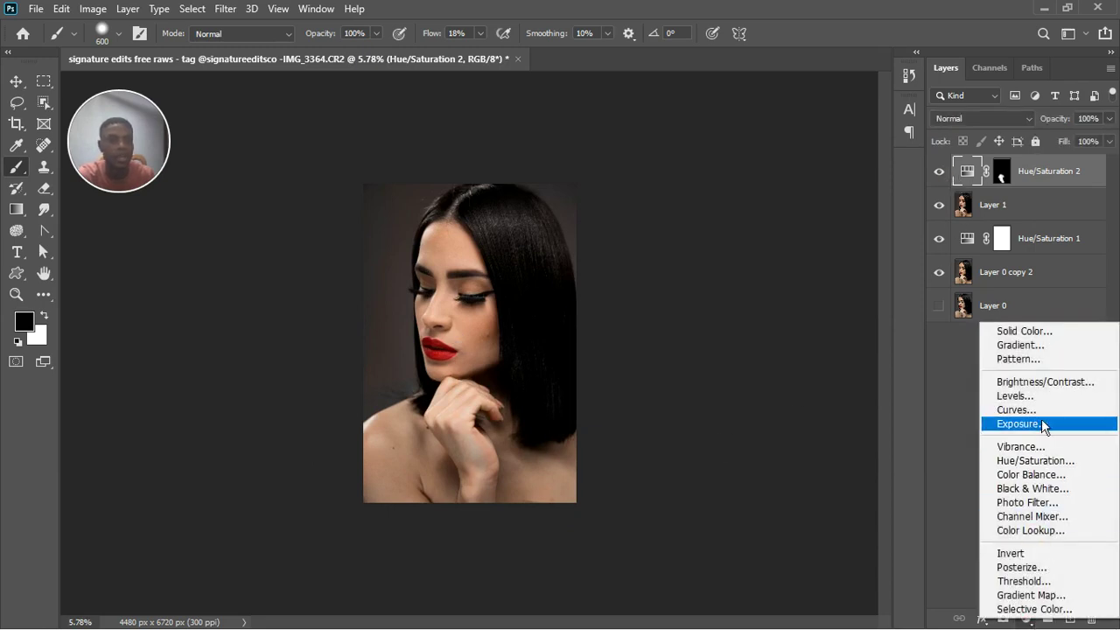
{"action": "left_click", "coordinate": [1033, 475]}
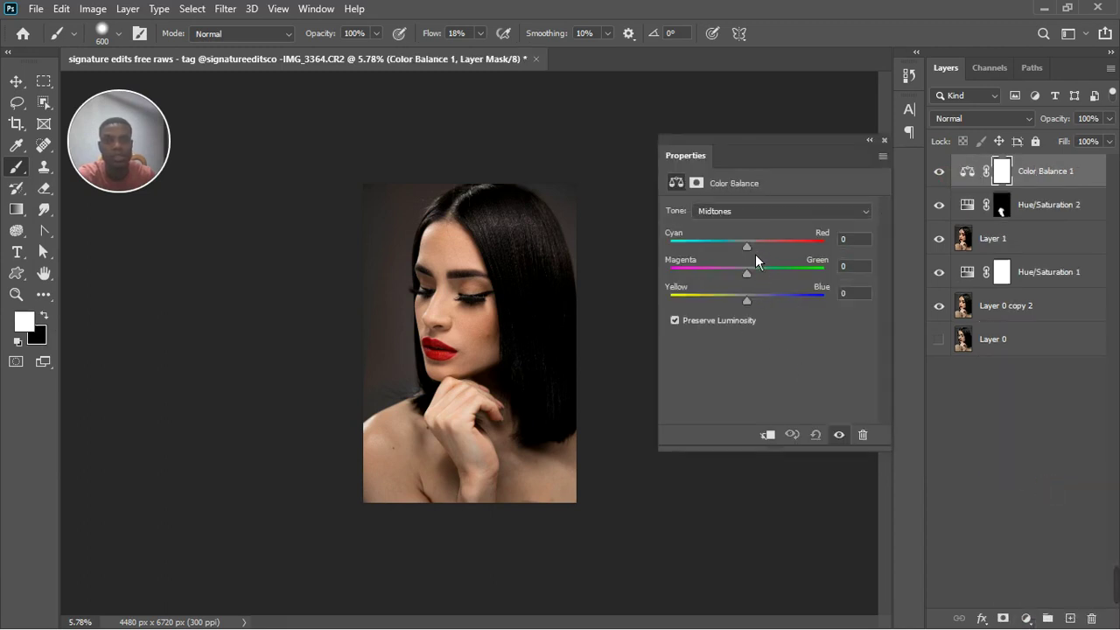
{"action": "left_click_drag", "start_coordinate": [755, 254], "coordinate": [754, 256]}
{"action": "left_click_drag", "start_coordinate": [754, 303], "coordinate": [761, 303]}
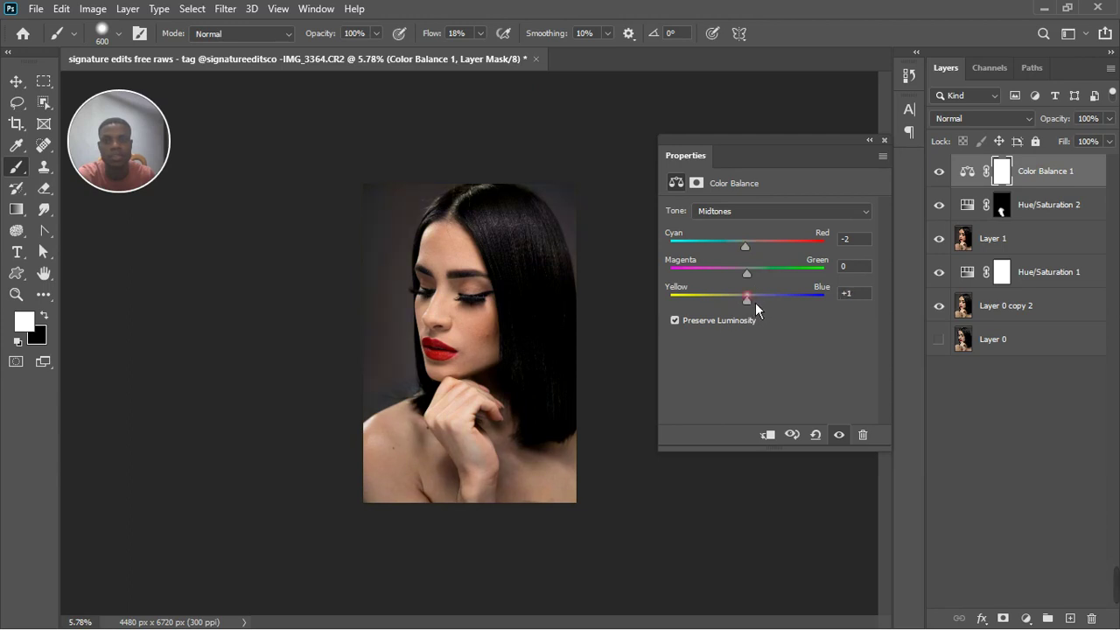
{"action": "left_click_drag", "start_coordinate": [754, 304], "coordinate": [754, 311]}
{"action": "left_click_drag", "start_coordinate": [754, 256], "coordinate": [757, 256]}
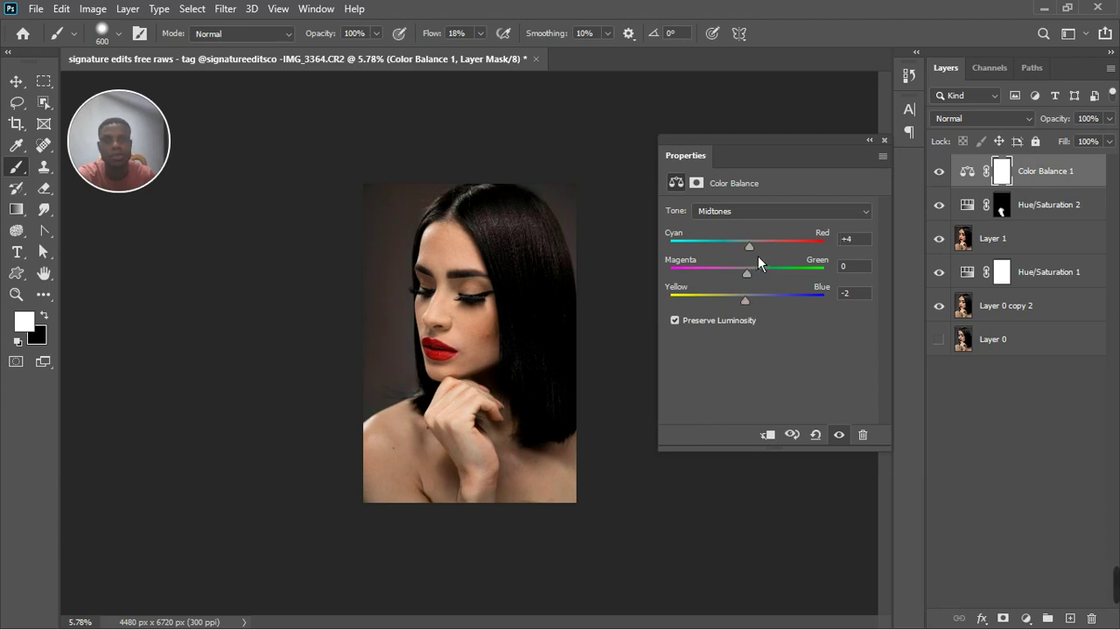
Fine-tune the cyan–red and yellow–blue balance of the Color Balance highlights.
{"action": "left_click", "coordinate": [760, 211]}
{"action": "left_click", "coordinate": [750, 253]}
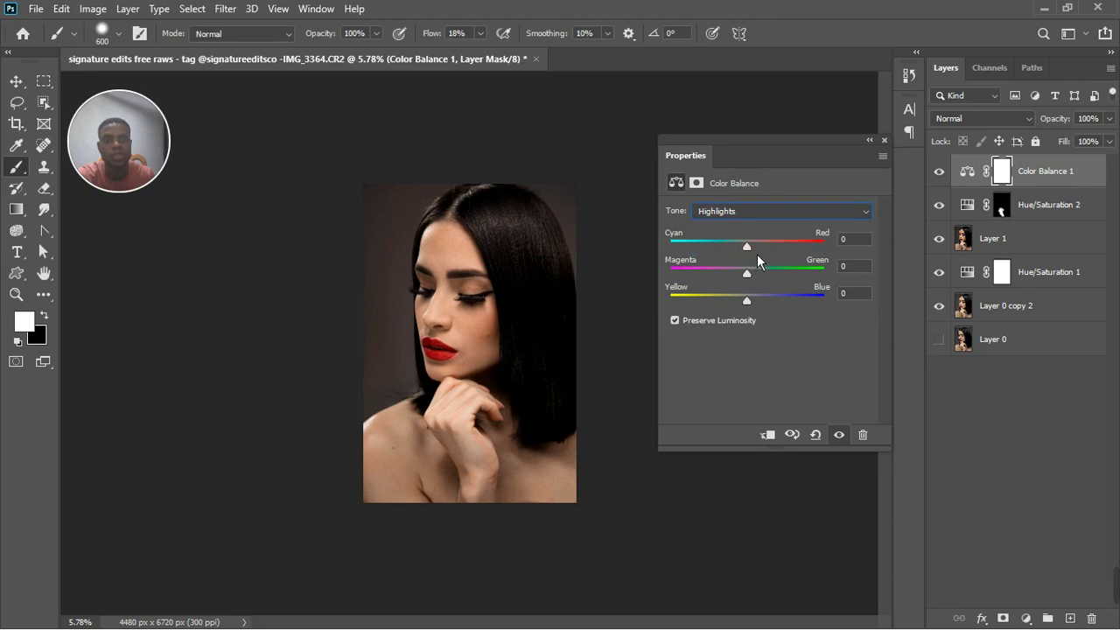
{"action": "left_click_drag", "start_coordinate": [757, 253], "coordinate": [752, 253]}
{"action": "left_click_drag", "start_coordinate": [756, 305], "coordinate": [753, 313]}
Set the Color Balance shadows to cyan–red 0 and yellow–blue -2, and compare the image with and without the adjustment.
{"action": "left_click", "coordinate": [761, 215]}
{"action": "left_click", "coordinate": [760, 226]}
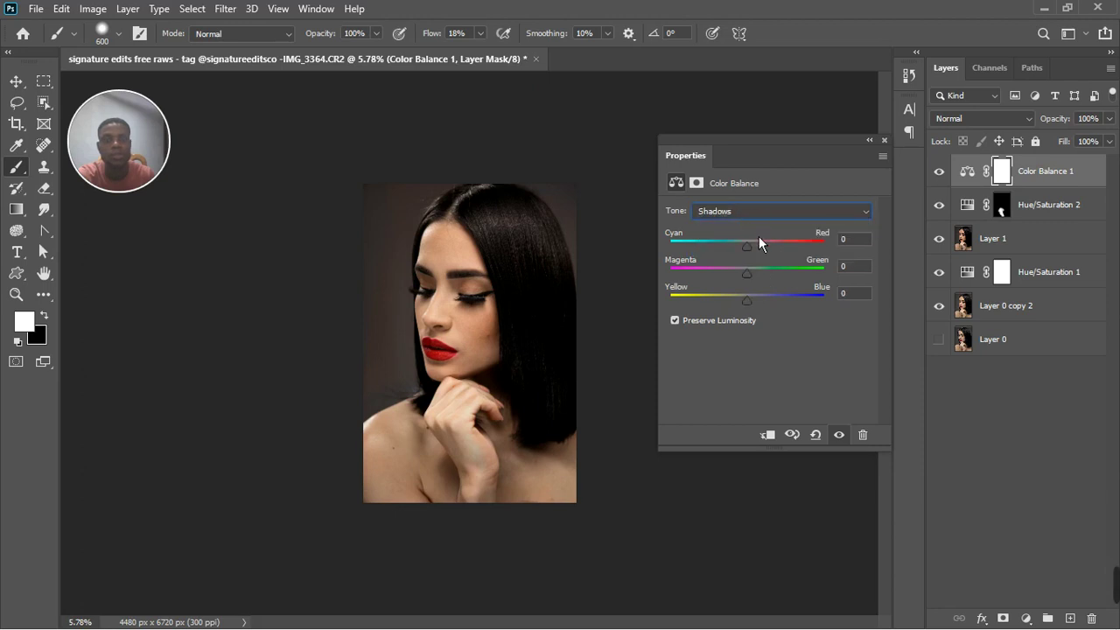
{"action": "left_click_drag", "start_coordinate": [754, 255], "coordinate": [760, 255]}
{"action": "left_click_drag", "start_coordinate": [758, 255], "coordinate": [752, 259]}
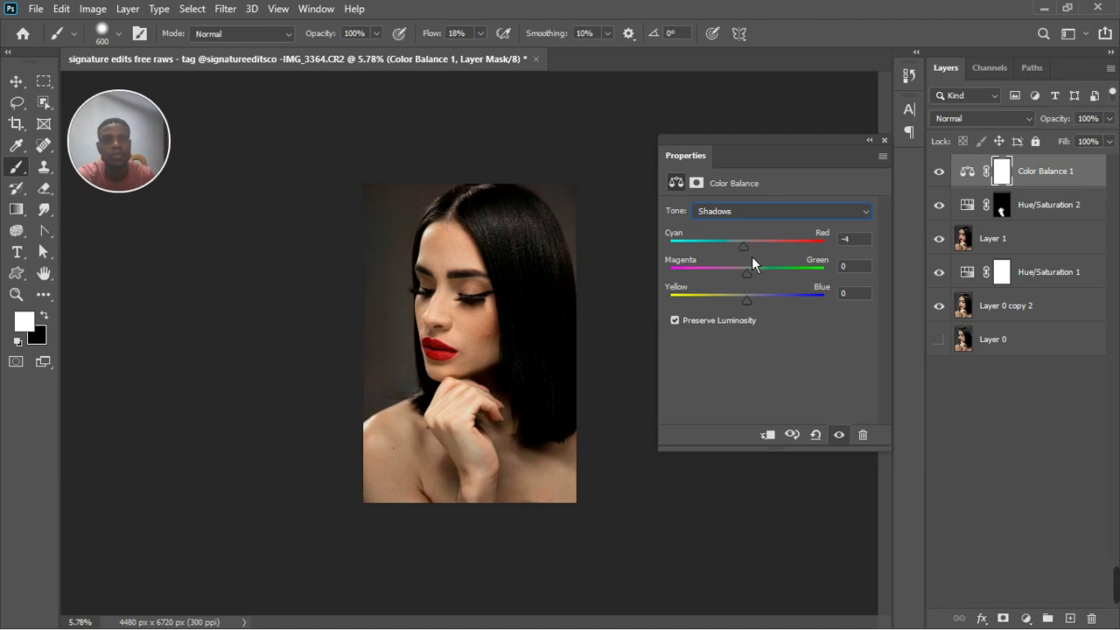
{"action": "double_click", "coordinate": [845, 240]}
{"action": "type", "text": "0"}
{"action": "left_click", "coordinate": [748, 301]}
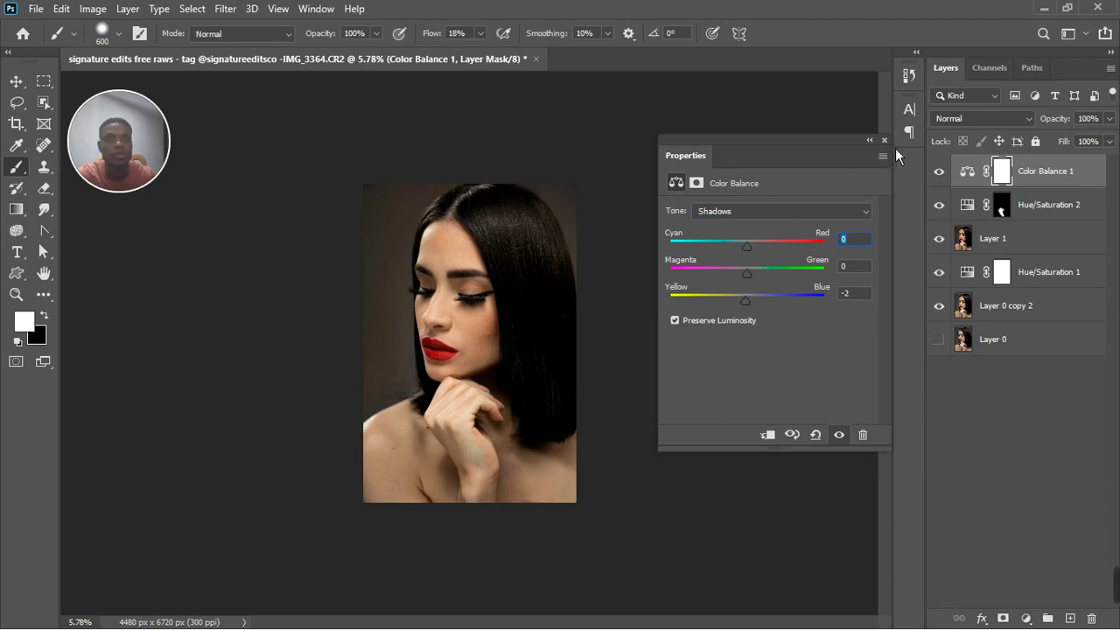
{"action": "left_click", "coordinate": [840, 434]}
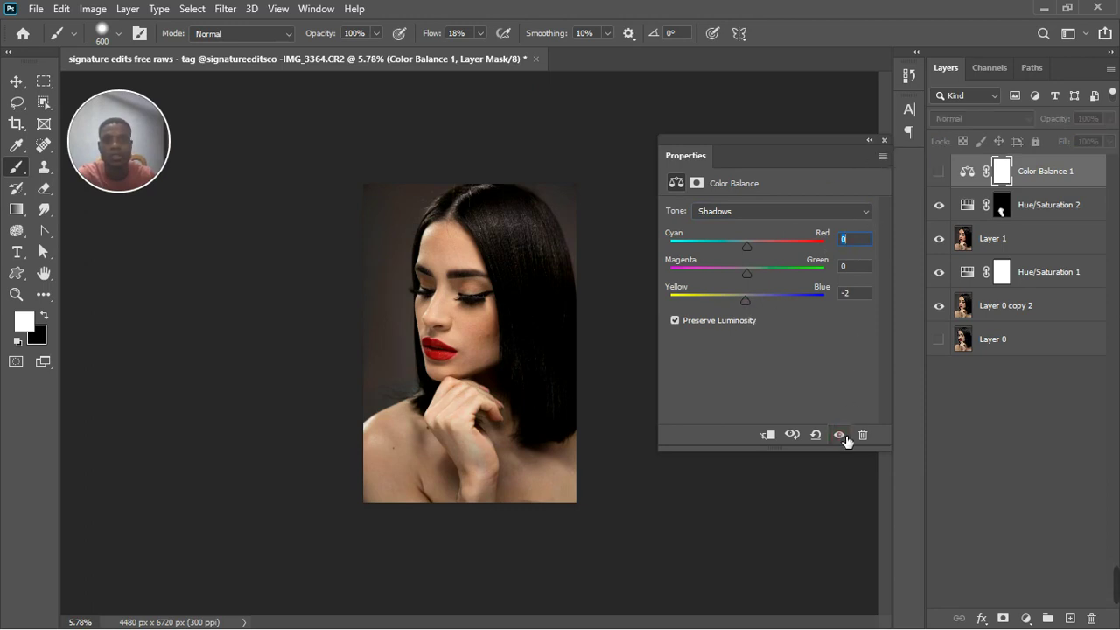
{"action": "left_click", "coordinate": [840, 435]}
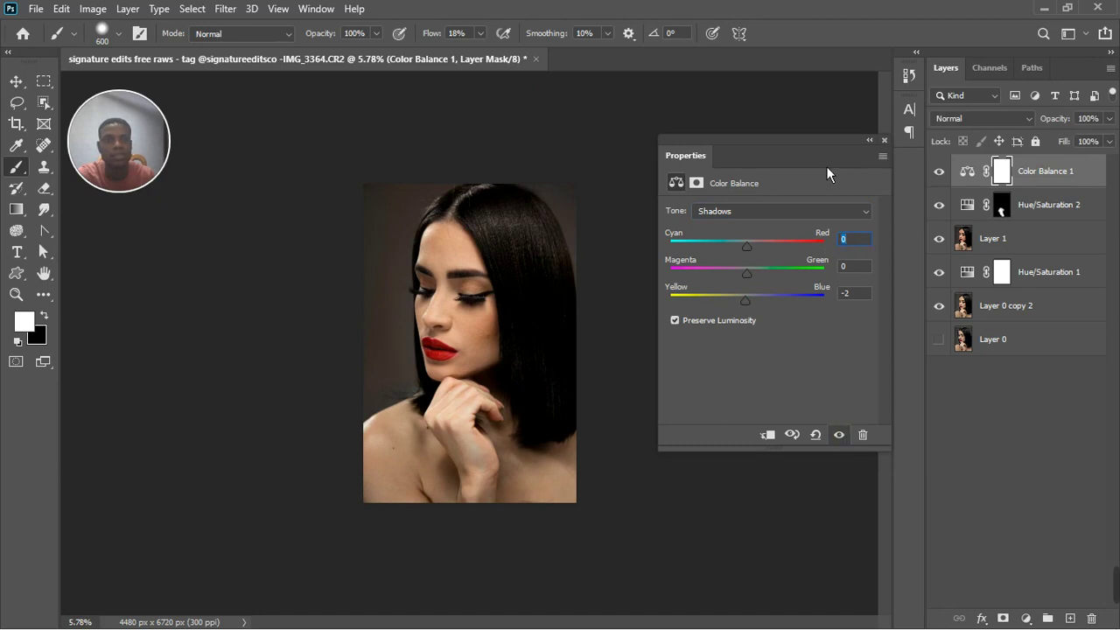
Set the midtones' cyan–red balance to +1, close the settings, and compare the portrait with Color Balance 1 hidden and shown.
{"action": "left_click", "coordinate": [758, 214]}
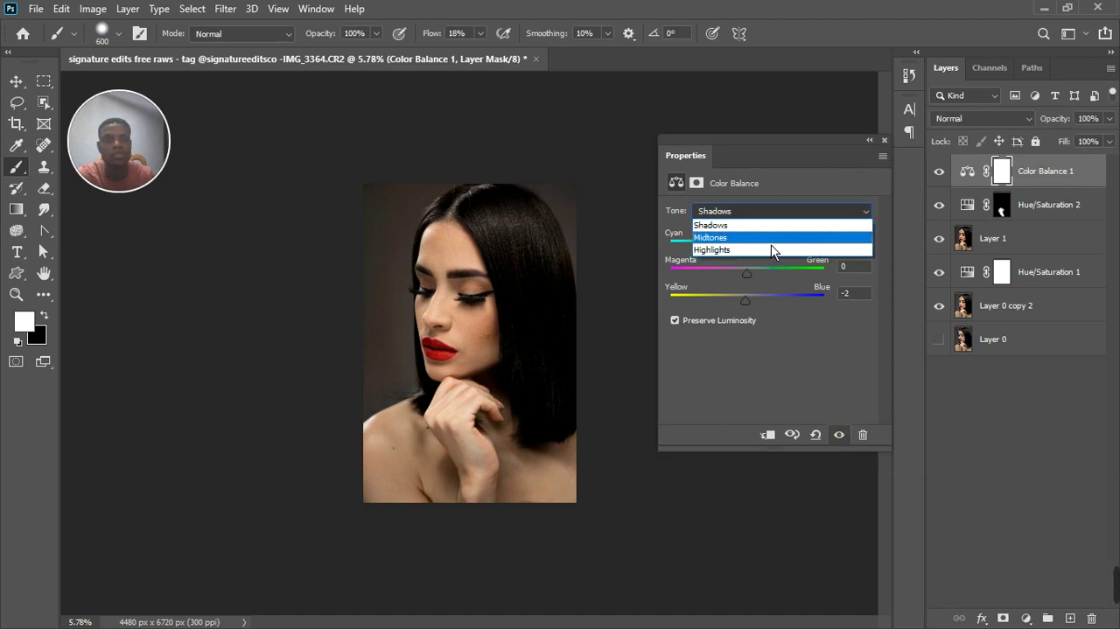
{"action": "left_click", "coordinate": [763, 249]}
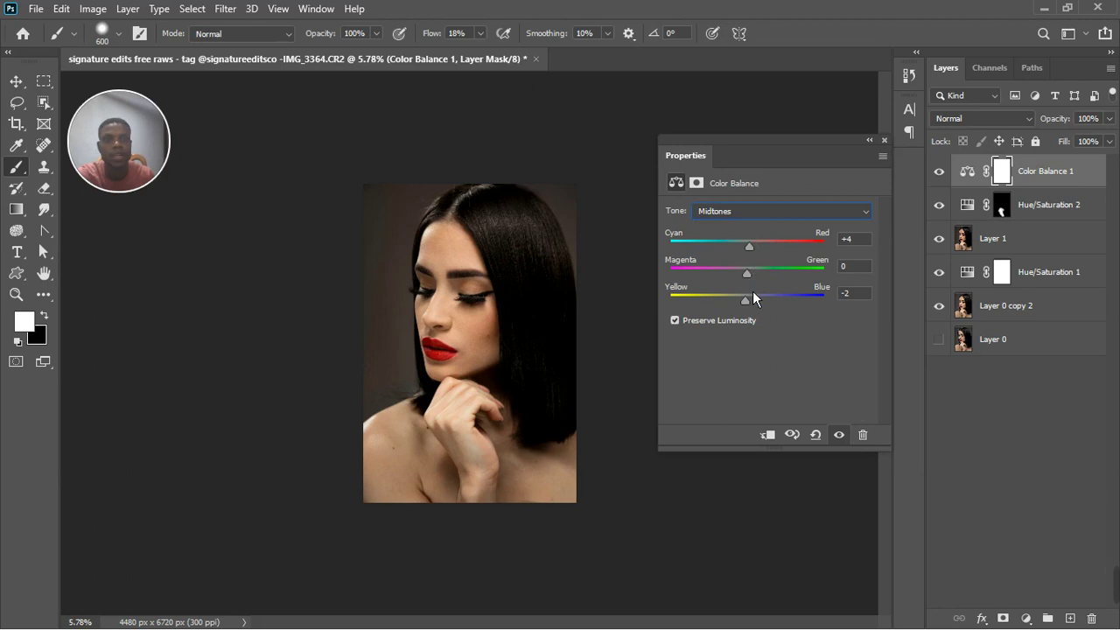
{"action": "scroll", "coordinate": [752, 253], "scroll_direction": "down", "scroll_amount": 7}
{"action": "scroll", "coordinate": [754, 251], "scroll_direction": "up", "scroll_amount": 3}
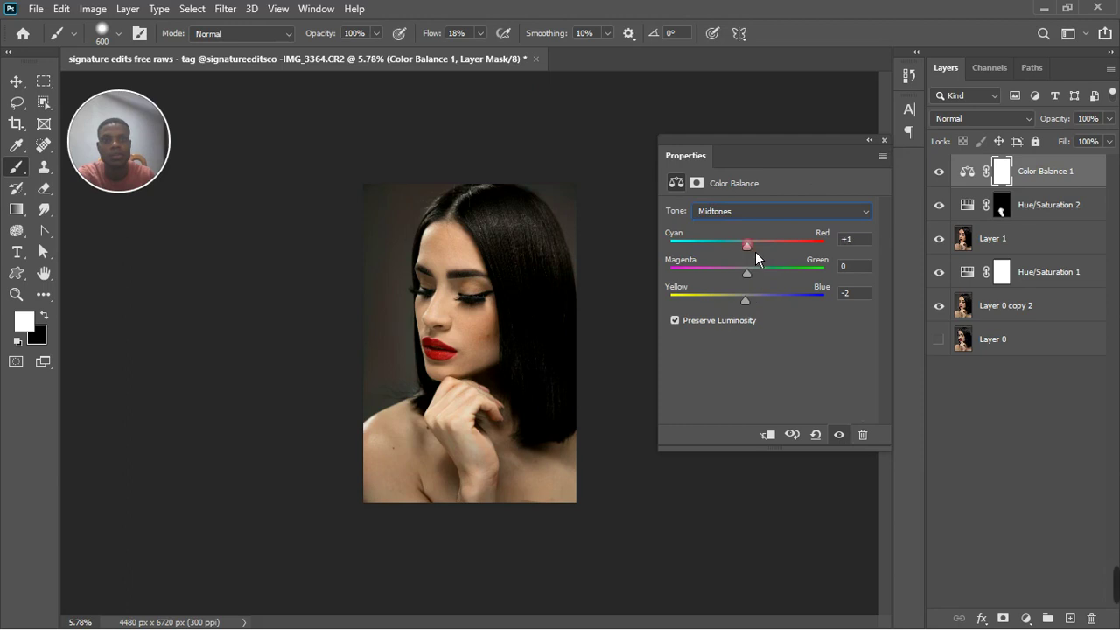
{"action": "left_click", "coordinate": [883, 140]}
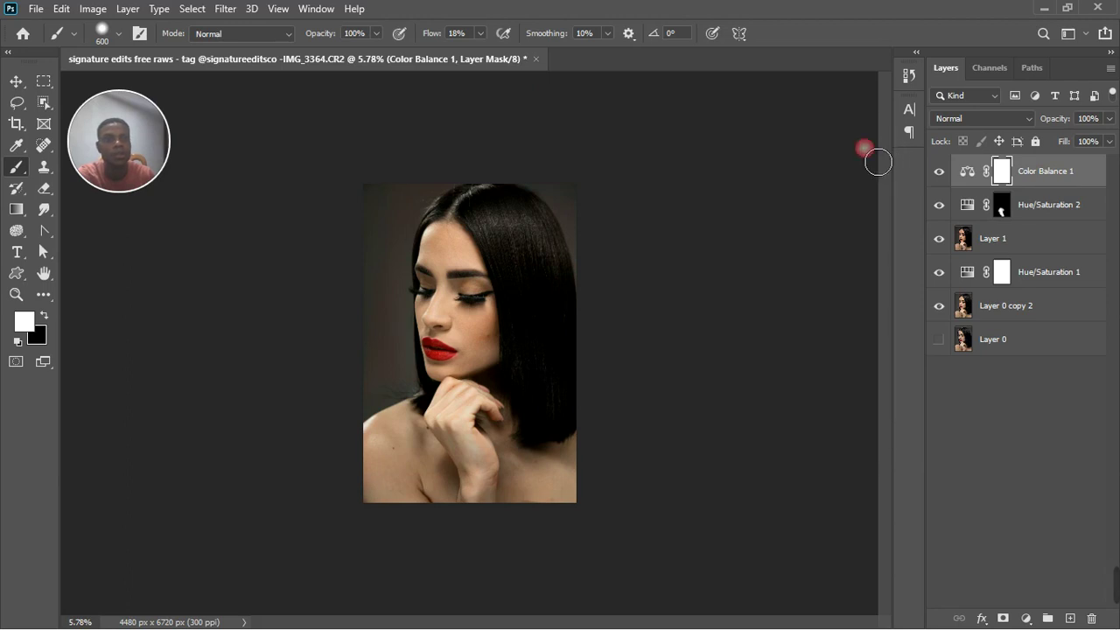
{"action": "left_click", "coordinate": [938, 172]}
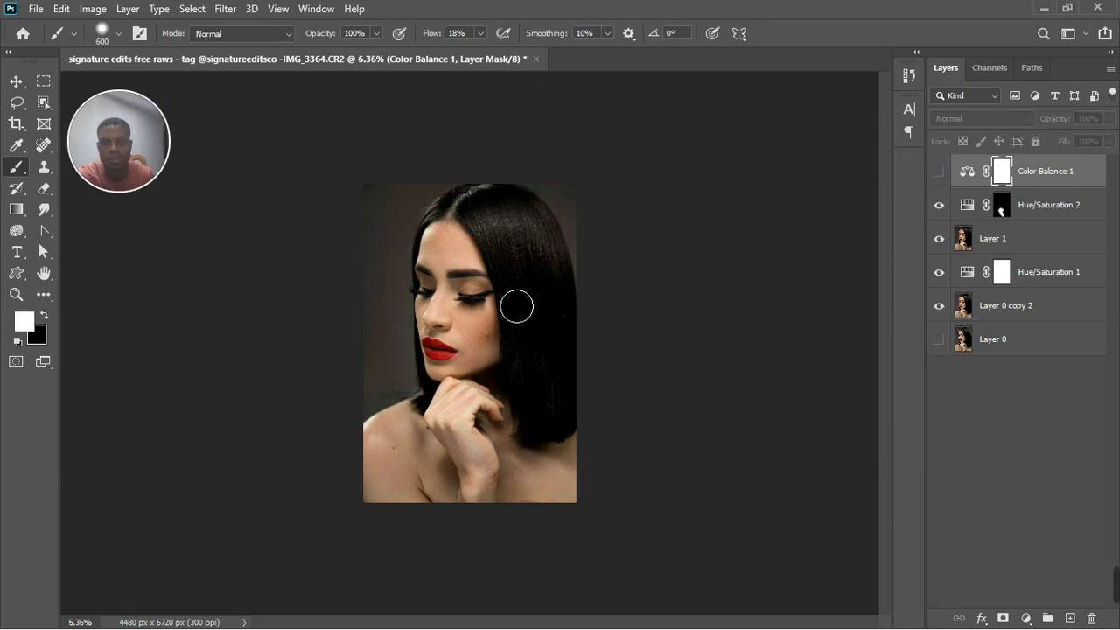
{"action": "scroll", "coordinate": [517, 305], "scroll_direction": "up", "scroll_amount": 3}
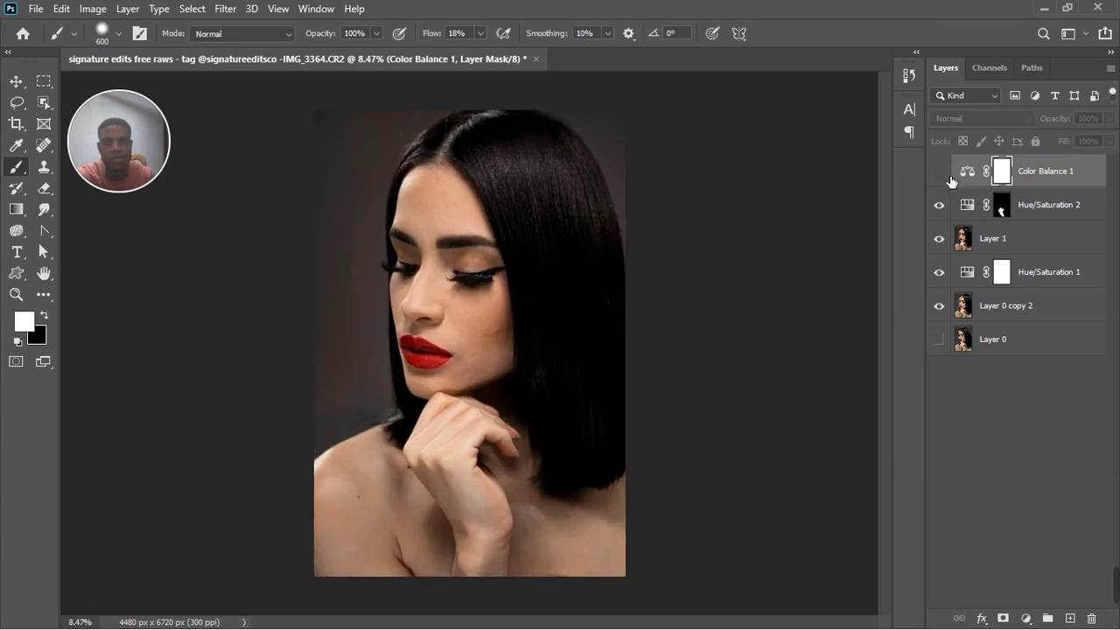
{"action": "left_click", "coordinate": [941, 173]}
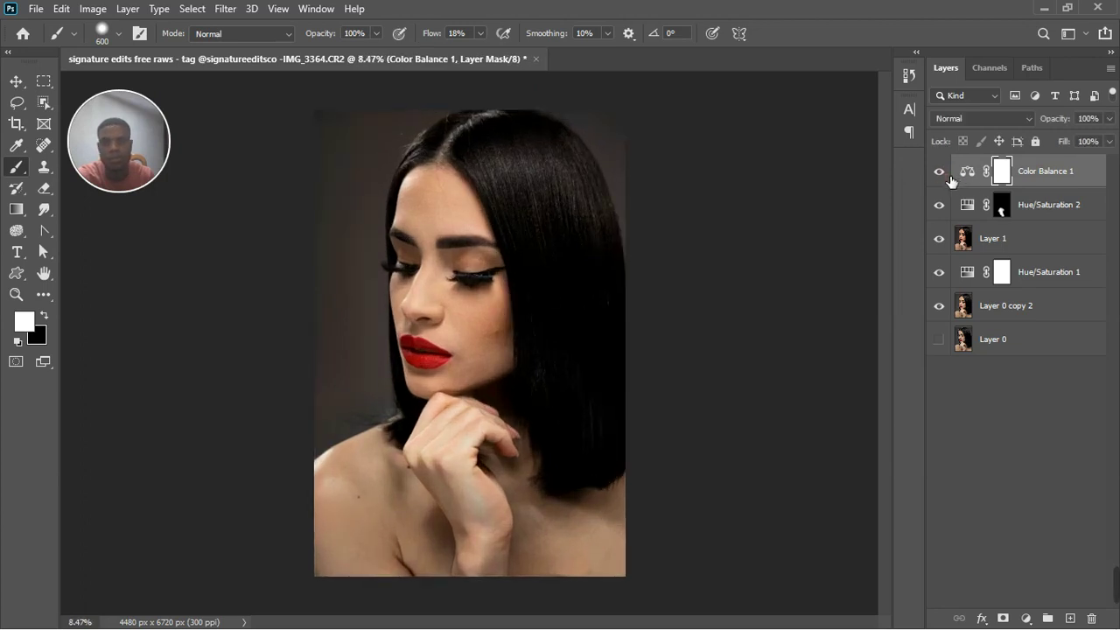
Hide the Color Balance 1 adjustment for a last comparison and delete it from above Hue/Saturation 2.
{"action": "left_click", "coordinate": [949, 176]}
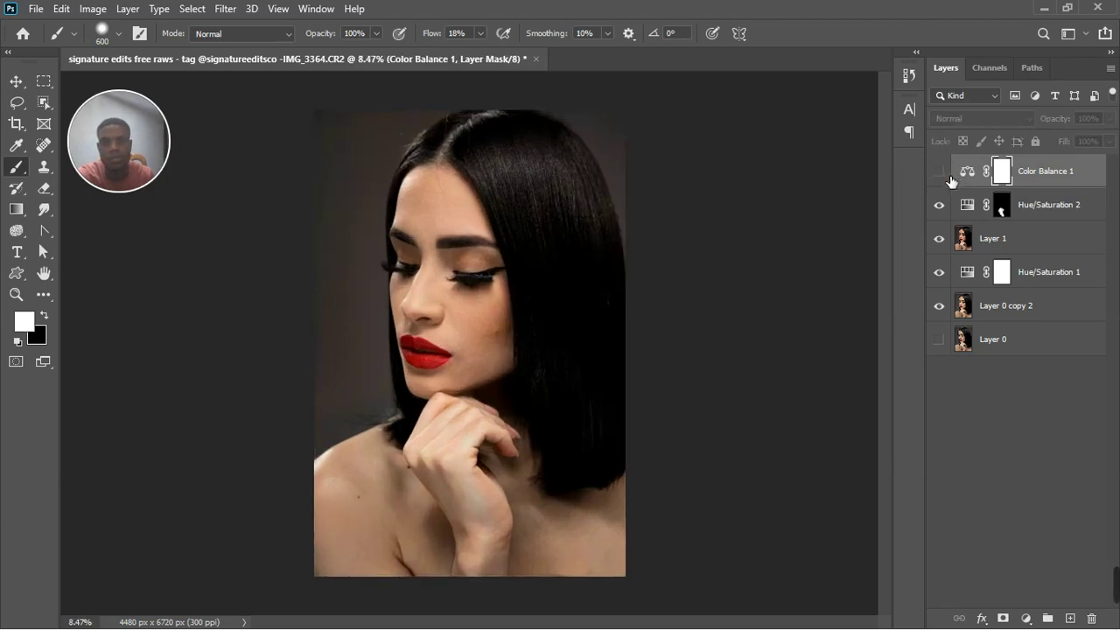
{"action": "left_click", "coordinate": [1068, 179]}
{"action": "key", "text": "Delete"}
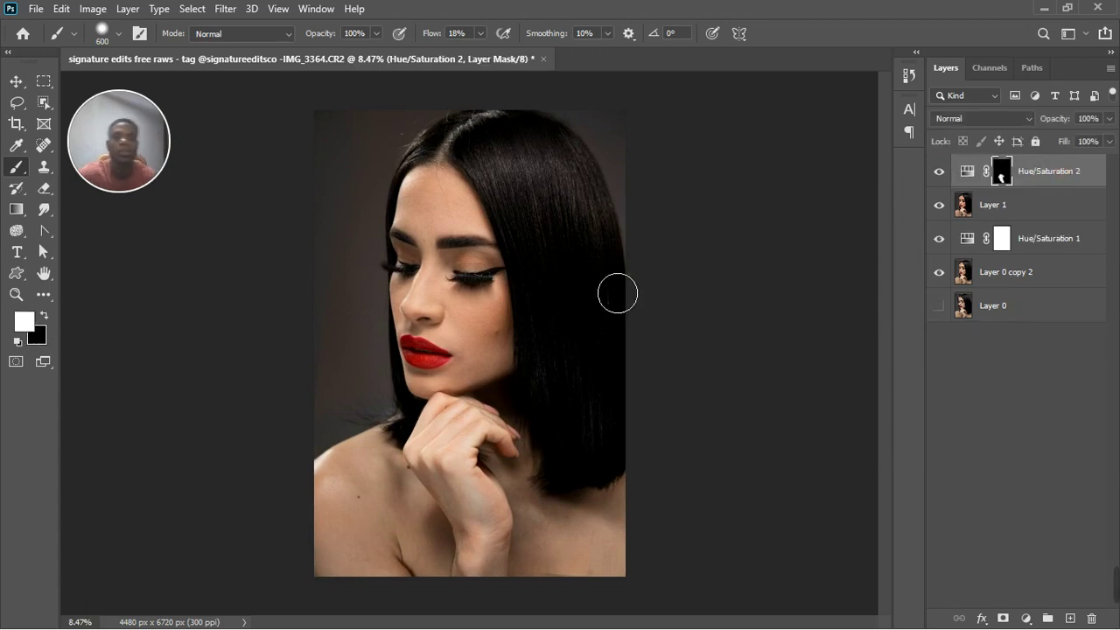
Heal the blemishes on the woman's cheek on Layer 1 using the Spot Healing Brush at size 150.
{"action": "scroll", "coordinate": [618, 292], "scroll_direction": "down", "scroll_amount": 2}
{"action": "scroll", "coordinate": [504, 290], "scroll_direction": "up", "scroll_amount": 2}
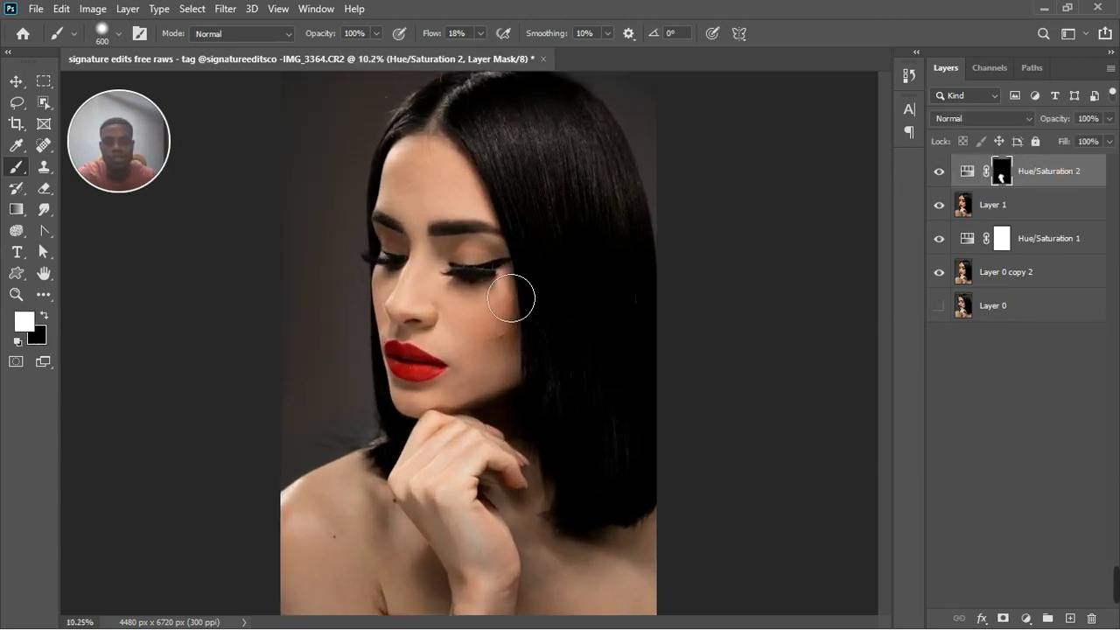
{"action": "left_click", "coordinate": [43, 145]}
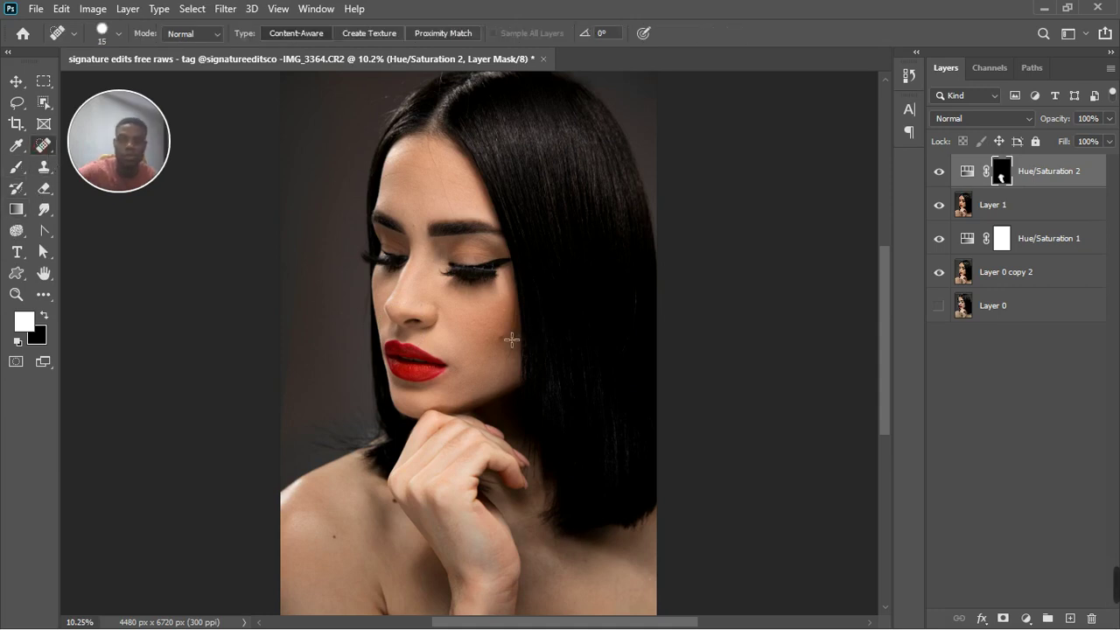
{"action": "key", "text": "bracketright"}
{"action": "key", "text": "bracketright"}
{"action": "key", "text": "bracketright"}
{"action": "key", "text": "bracketright"}
{"action": "key", "text": "bracketright"}
{"action": "key", "text": "bracketright"}
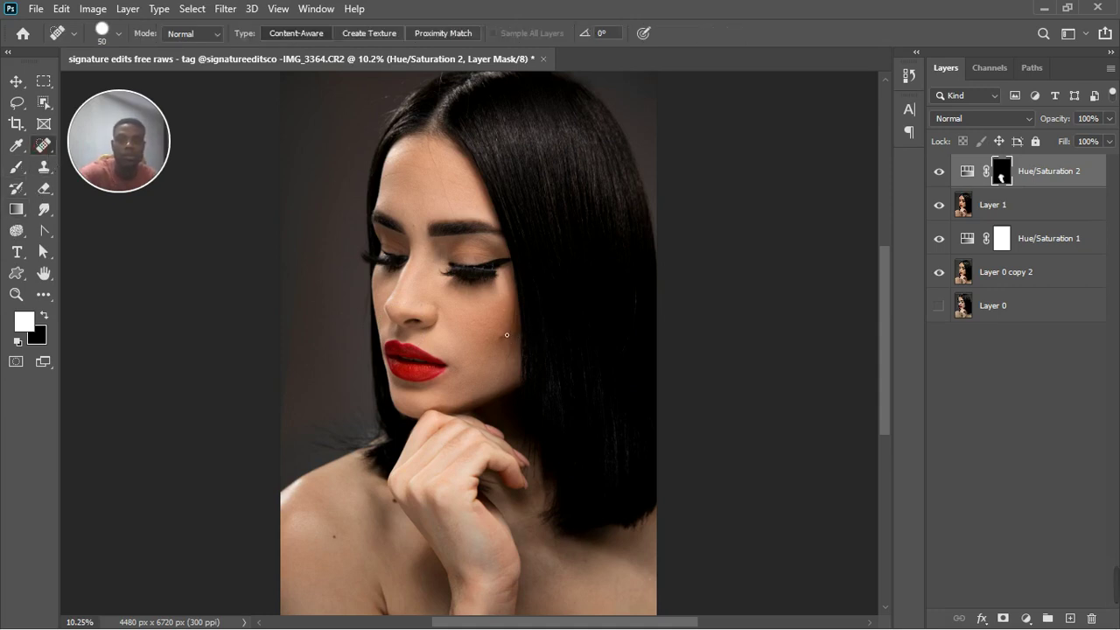
{"action": "key", "text": "bracketright"}
{"action": "key", "text": "bracketright"}
{"action": "key", "text": "bracketright"}
{"action": "key", "text": "bracketright"}
{"action": "key", "text": "bracketright"}
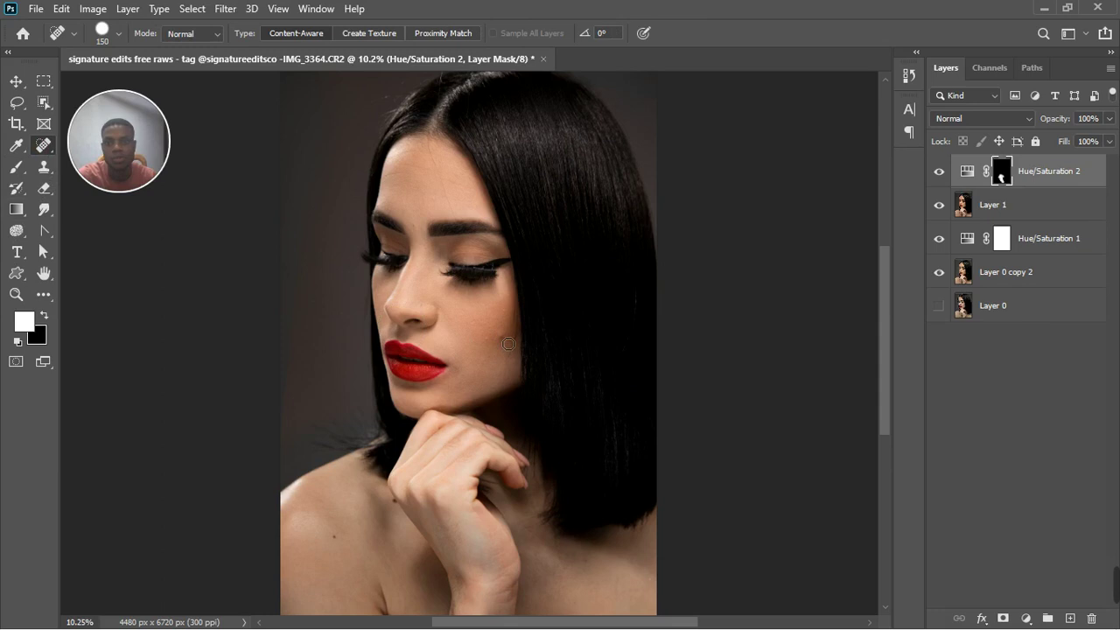
{"action": "left_click", "coordinate": [1021, 219]}
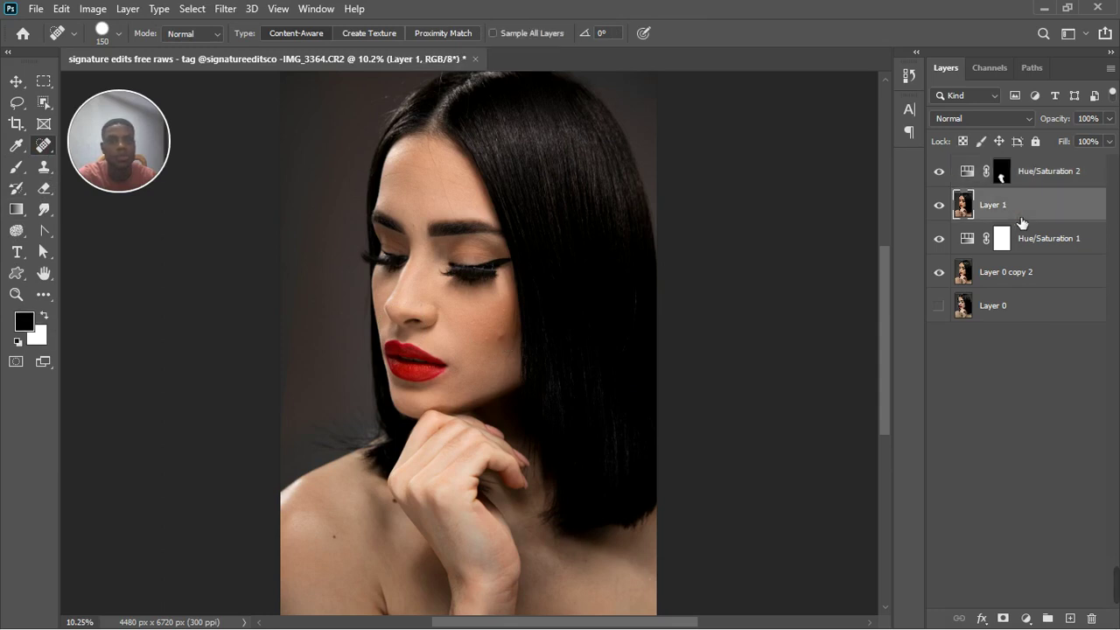
{"action": "left_click", "coordinate": [488, 338]}
{"action": "left_click", "coordinate": [502, 335]}
Heal the small marks across the forehead on Layer 1 using the Spot Healing Brush at size 70.
{"action": "left_click_drag", "start_coordinate": [454, 208], "coordinate": [426, 147]}
{"action": "scroll", "coordinate": [438, 182], "scroll_direction": "up", "scroll_amount": 3}
{"action": "scroll", "coordinate": [380, 183], "scroll_direction": "up", "scroll_amount": 1}
{"action": "key", "text": "bracketleft"}
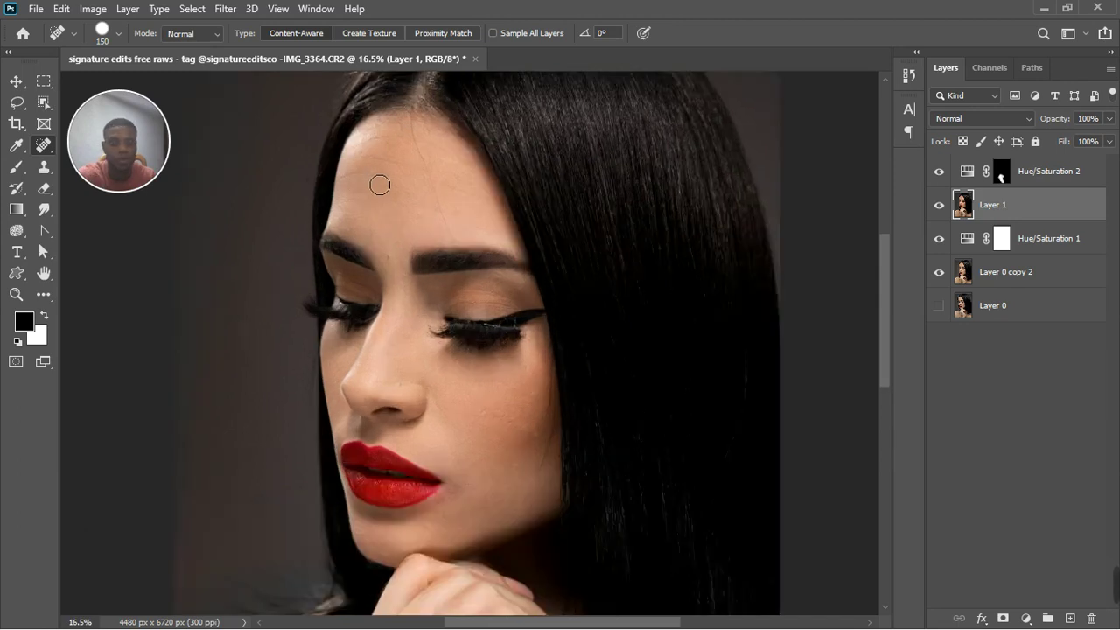
{"action": "key", "text": "bracketleft"}
{"action": "key", "text": "bracketleft"}
{"action": "key", "text": "bracketleft"}
{"action": "key", "text": "bracketleft"}
{"action": "left_click_drag", "start_coordinate": [344, 177], "coordinate": [370, 177]}
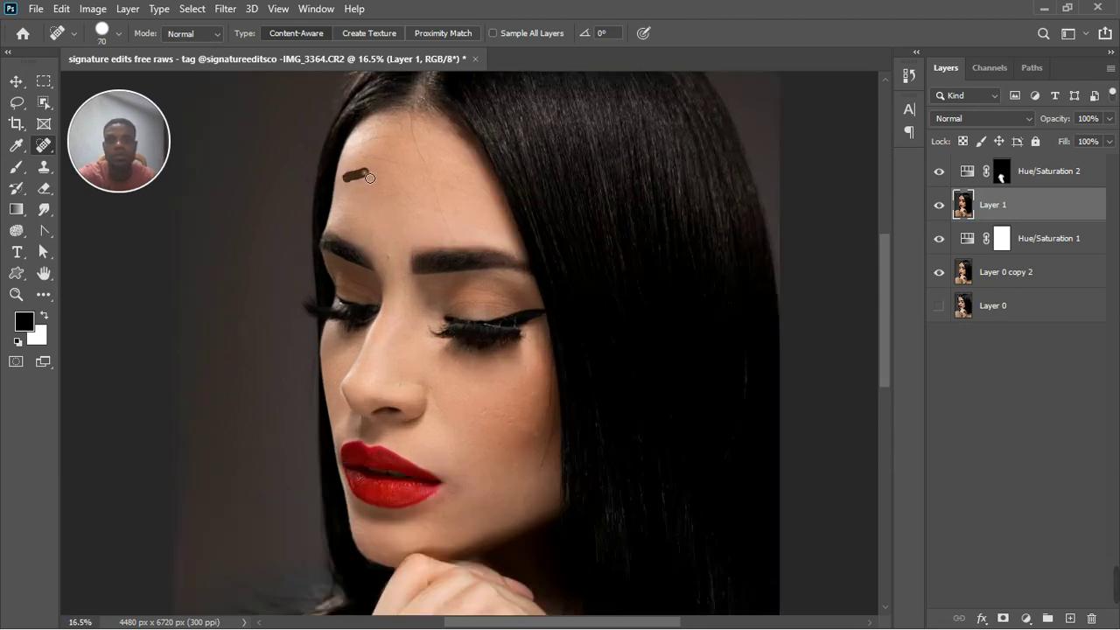
{"action": "left_click", "coordinate": [430, 179]}
{"action": "left_click", "coordinate": [431, 179]}
{"action": "left_click_drag", "start_coordinate": [462, 189], "coordinate": [446, 191]}
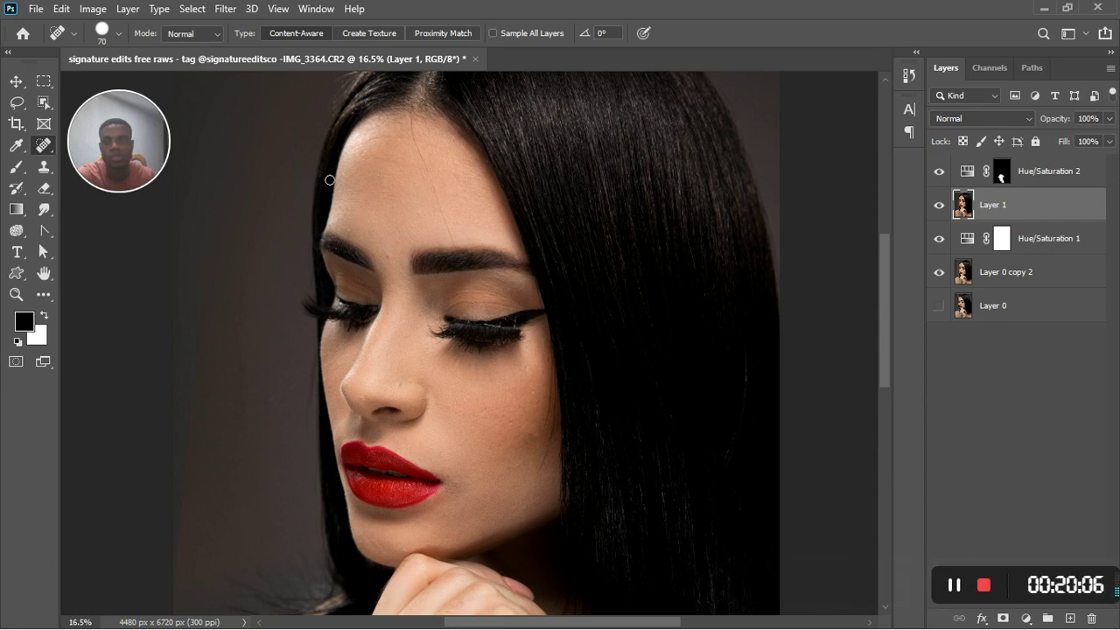
Remove the stray hair running down the forehead toward the eyebrow with the Spot Healing Brush and review the whole portrait.
{"action": "left_click", "coordinate": [421, 154]}
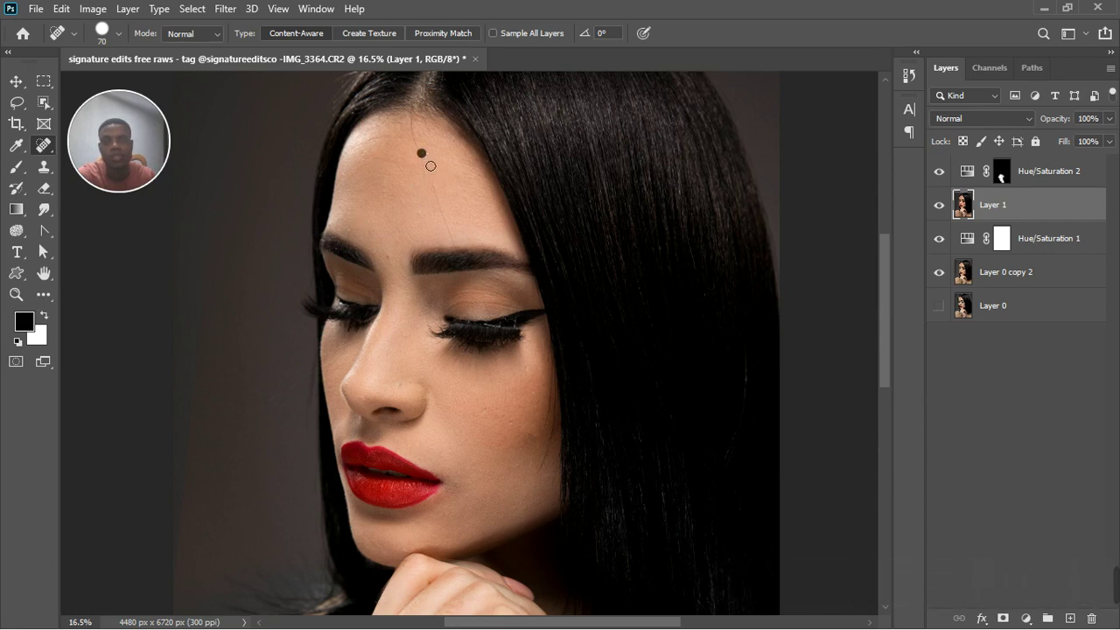
{"action": "left_click_drag", "start_coordinate": [423, 156], "coordinate": [455, 244]}
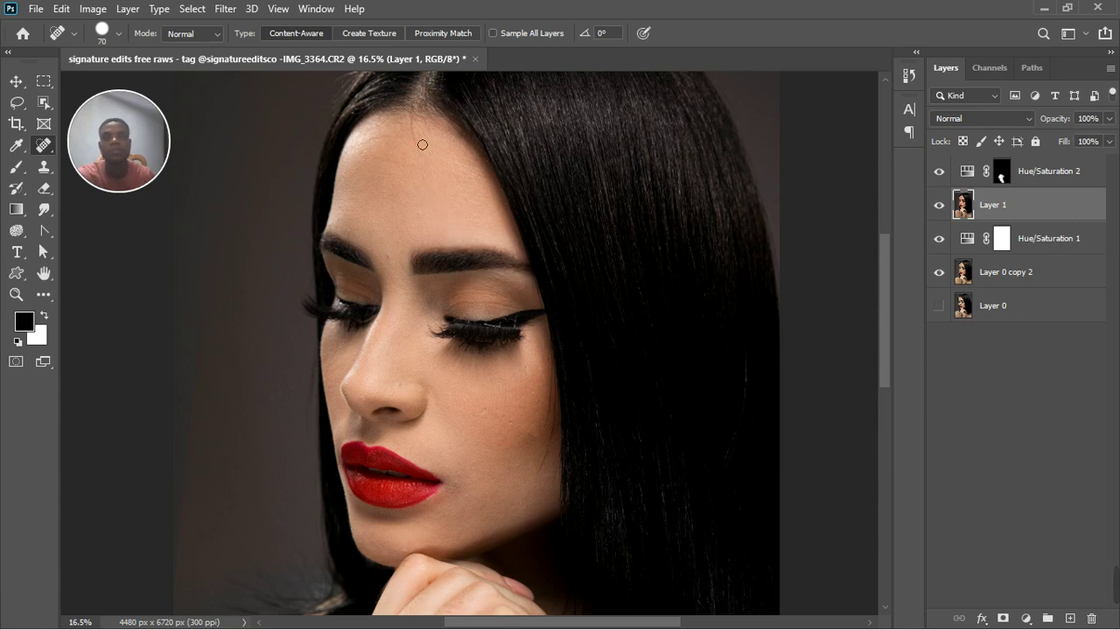
{"action": "scroll", "coordinate": [418, 179], "scroll_direction": "down", "scroll_amount": 1}
{"action": "scroll", "coordinate": [419, 179], "scroll_direction": "down", "scroll_amount": 2}
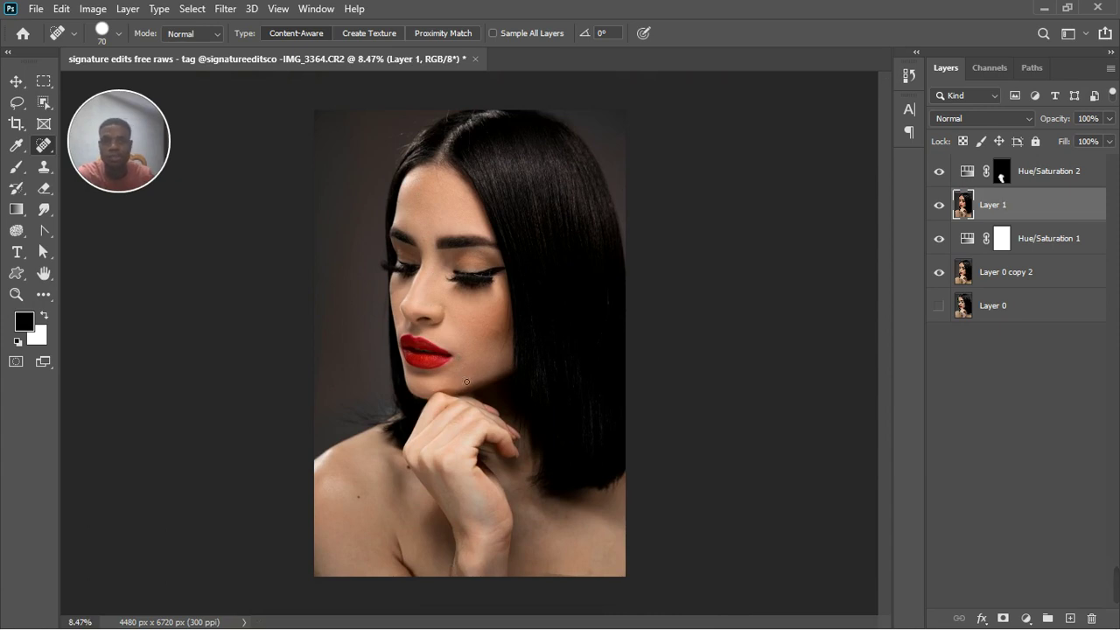
{"action": "scroll", "coordinate": [465, 409], "scroll_direction": "down", "scroll_amount": 2}
{"action": "scroll", "coordinate": [473, 420], "scroll_direction": "down", "scroll_amount": 1}
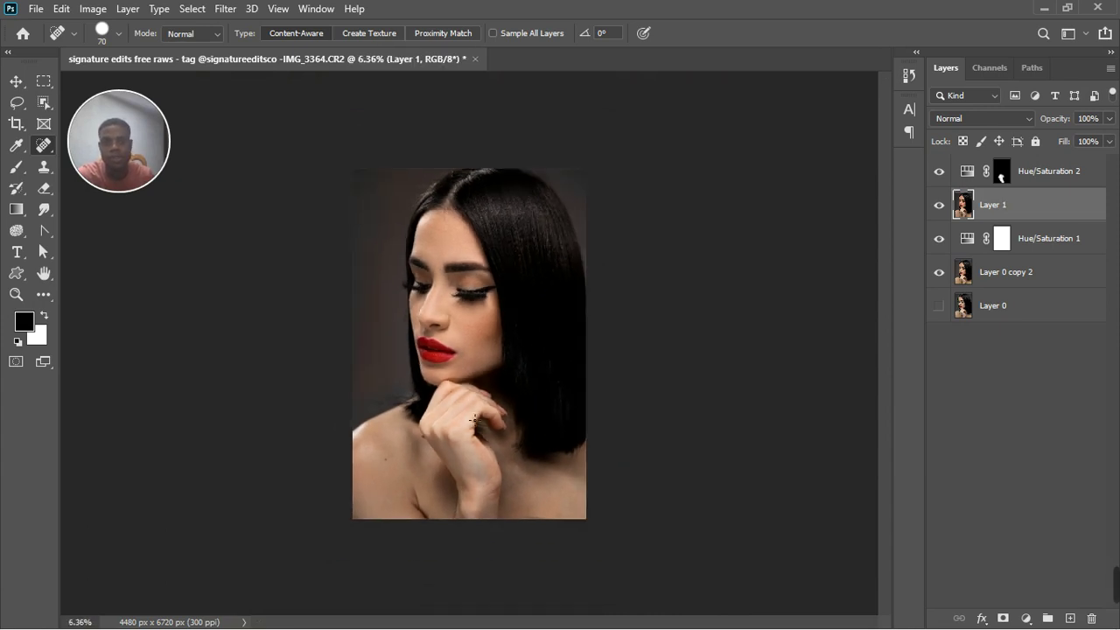